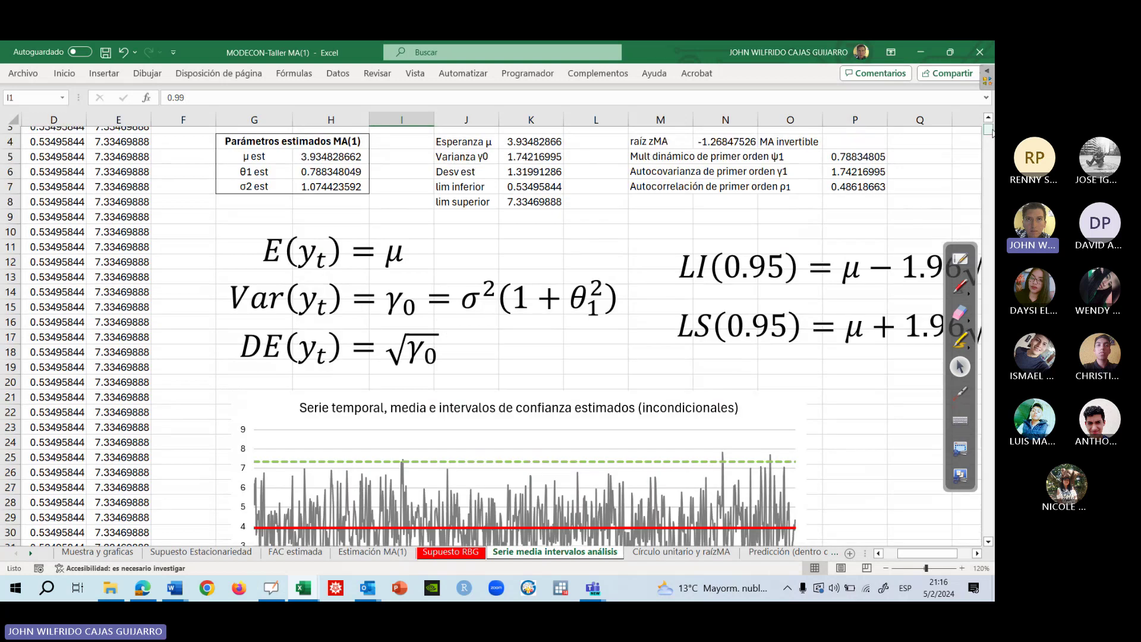
Set the confidence level to 0.95 and look over the confidence bands on the time series chart.
{"action": "scroll", "coordinate": [683, 130], "scroll_direction": "up", "scroll_amount": 1}
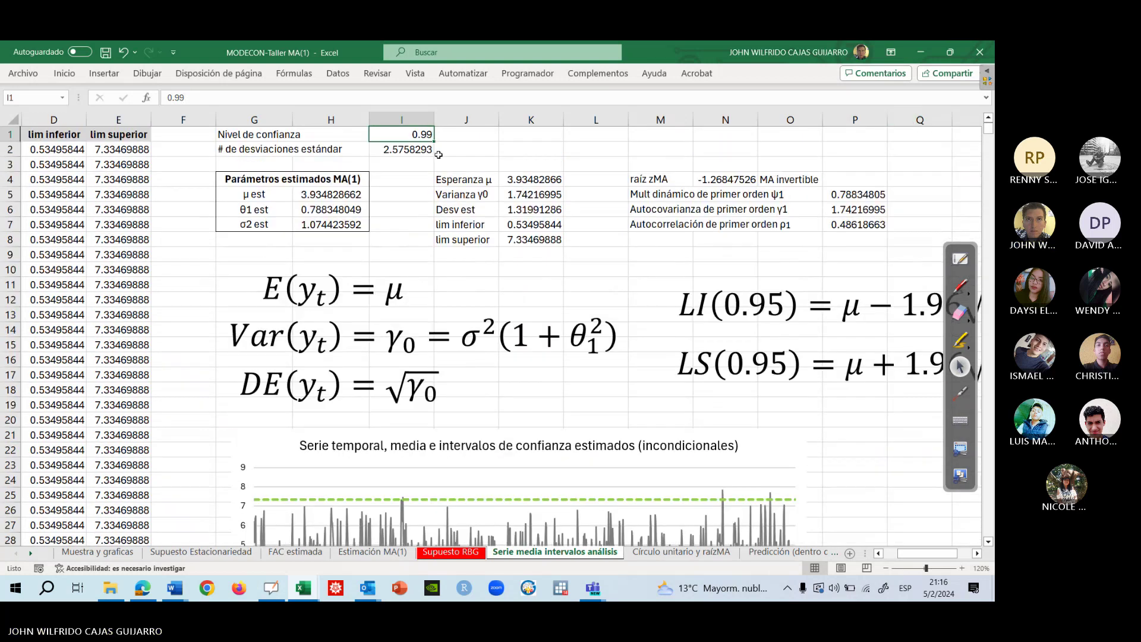
{"action": "type", "text": "0"}
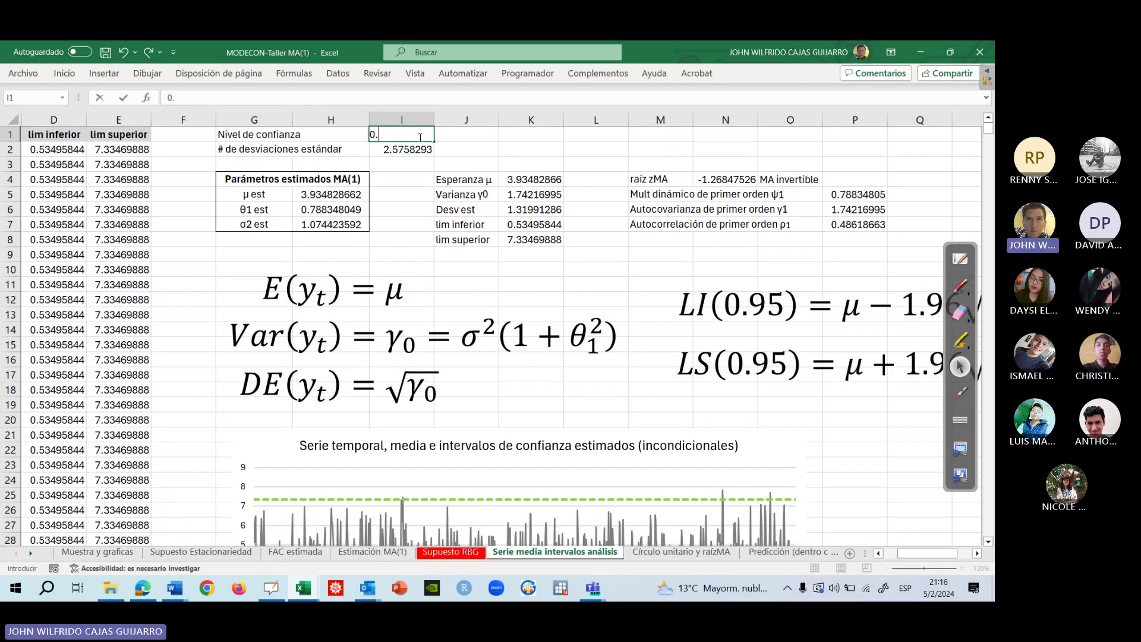
{"action": "type", "text": ".95"}
{"action": "key", "text": "Return"}
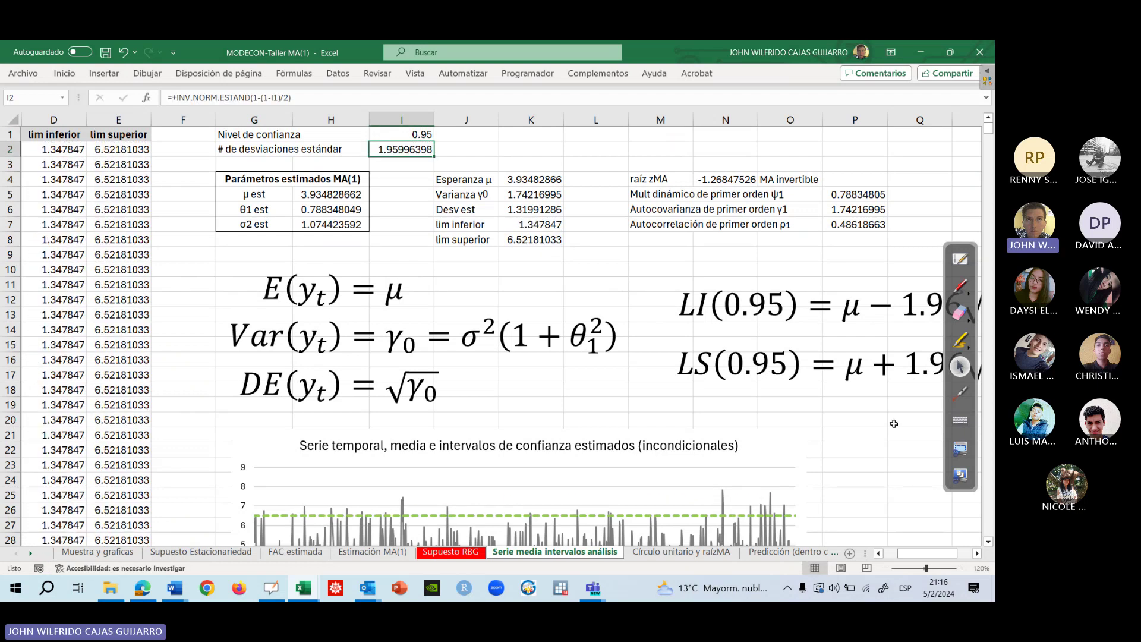
{"action": "scroll", "coordinate": [894, 423], "scroll_direction": "down", "scroll_amount": 3}
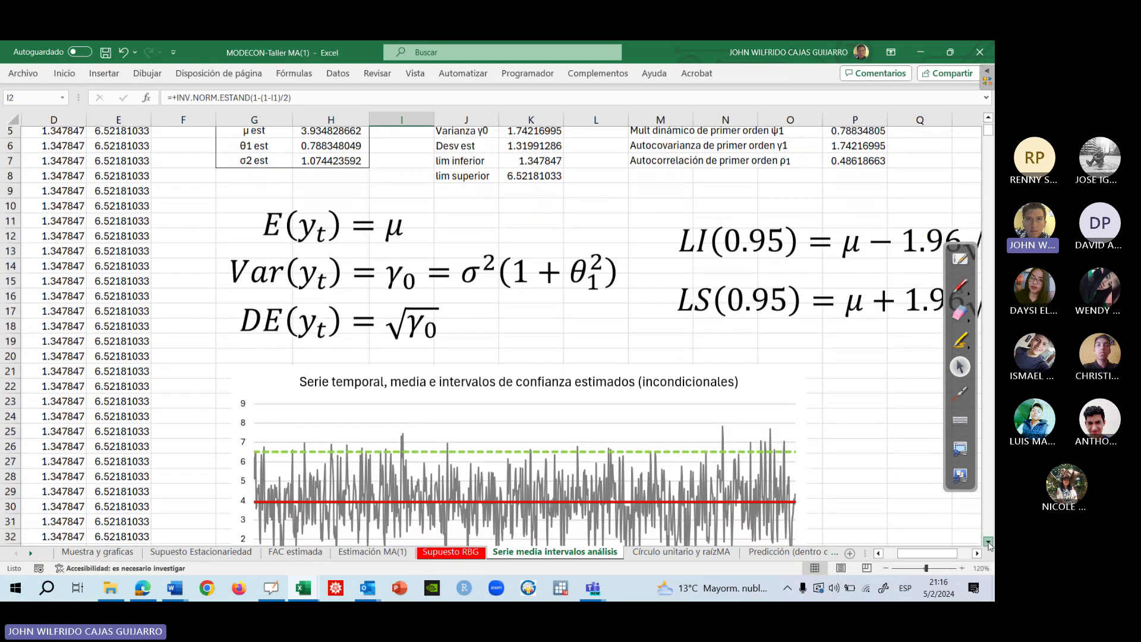
{"action": "left_click", "coordinate": [958, 394]}
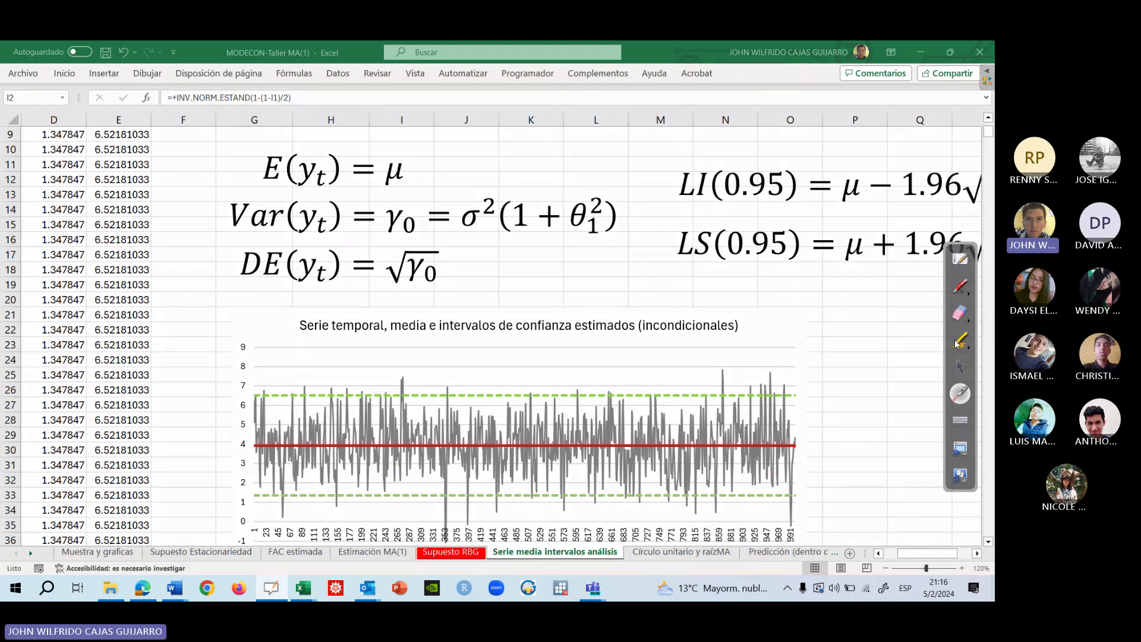
{"action": "left_click", "coordinate": [960, 367]}
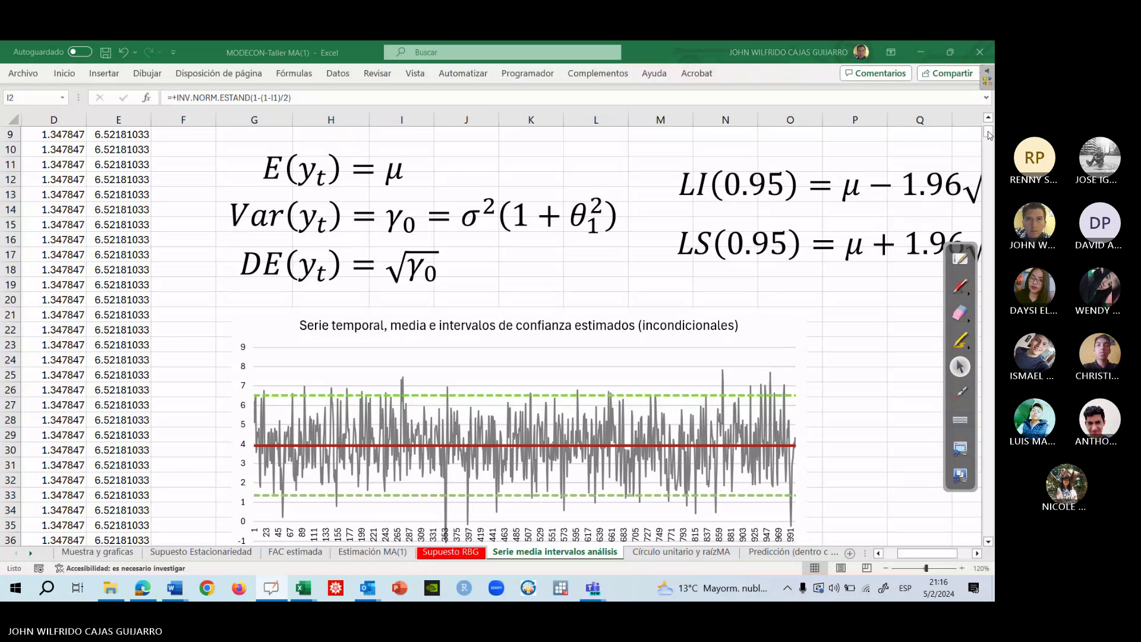
Set the confidence level to 0.99 and bring the full time series chart into view.
{"action": "left_click_drag", "start_coordinate": [988, 136], "coordinate": [988, 126]}
{"action": "left_click", "coordinate": [423, 133]}
{"action": "type", "text": "0.99"}
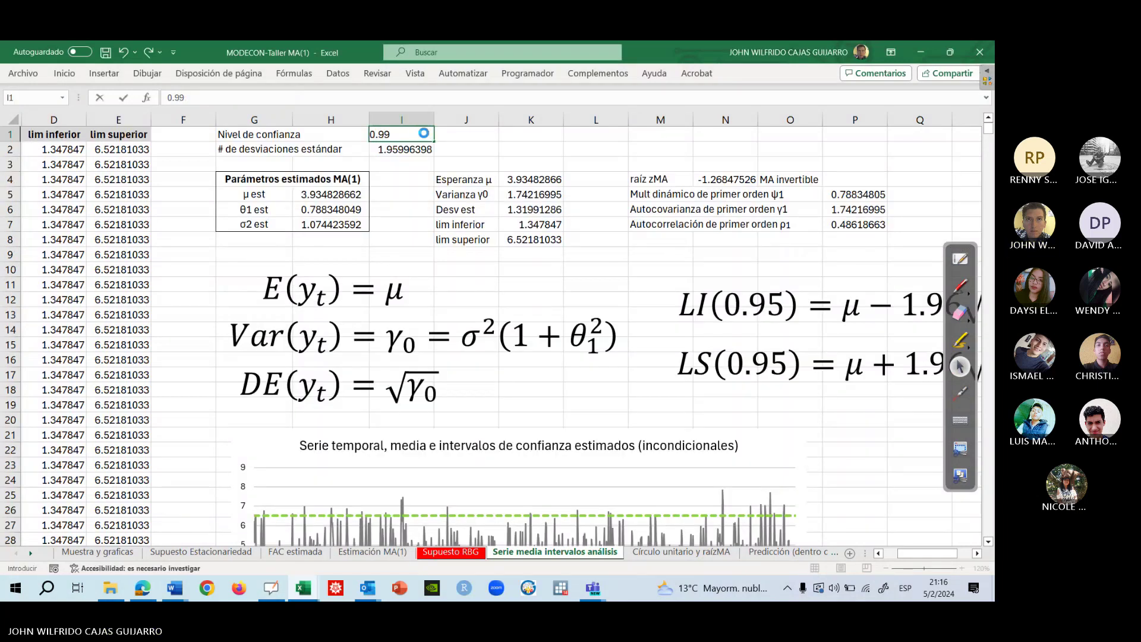
{"action": "key", "text": "Return"}
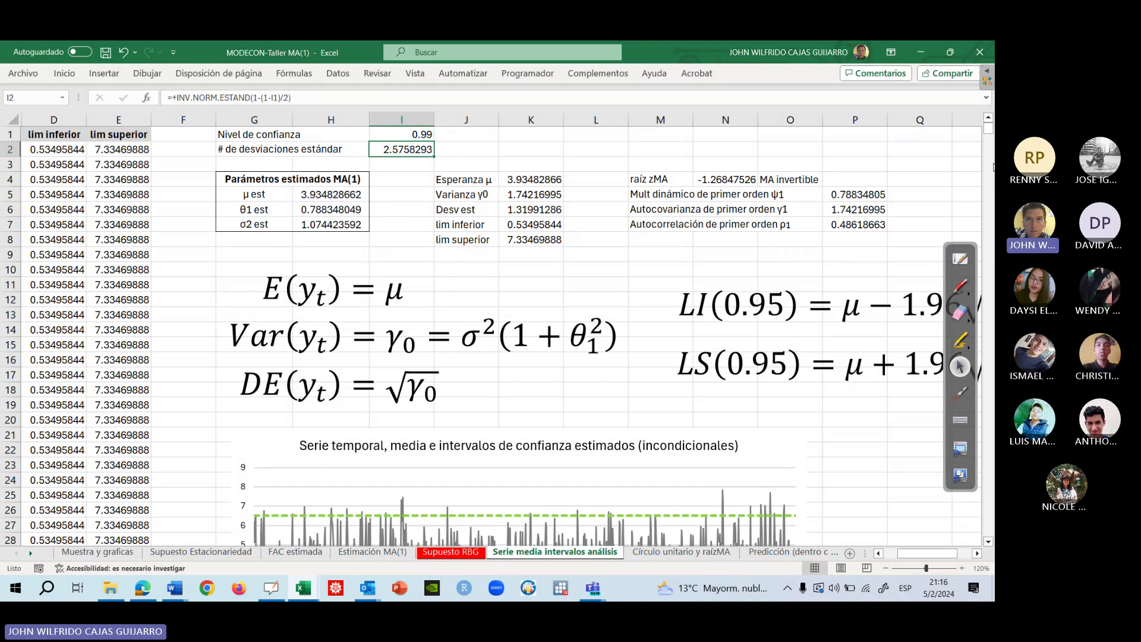
{"action": "left_click_drag", "start_coordinate": [990, 130], "coordinate": [993, 135]}
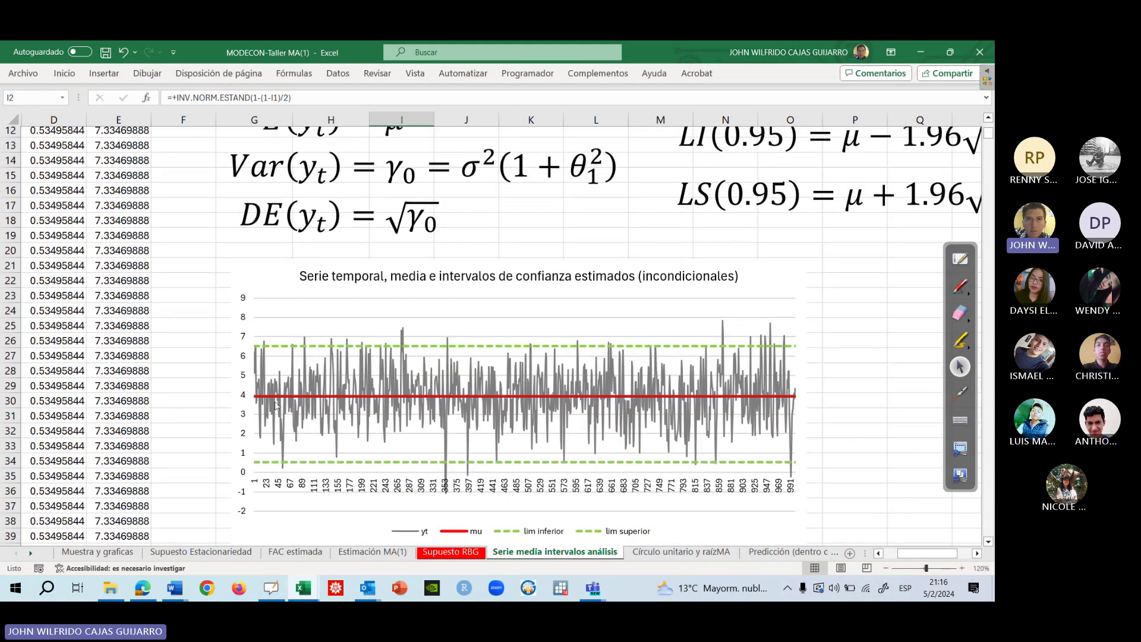
Handwrite an up arrow with "nivel de confianza" beside the chart and draw a vertical double-headed arrow spanning the interval limits.
{"action": "left_click", "coordinate": [960, 285]}
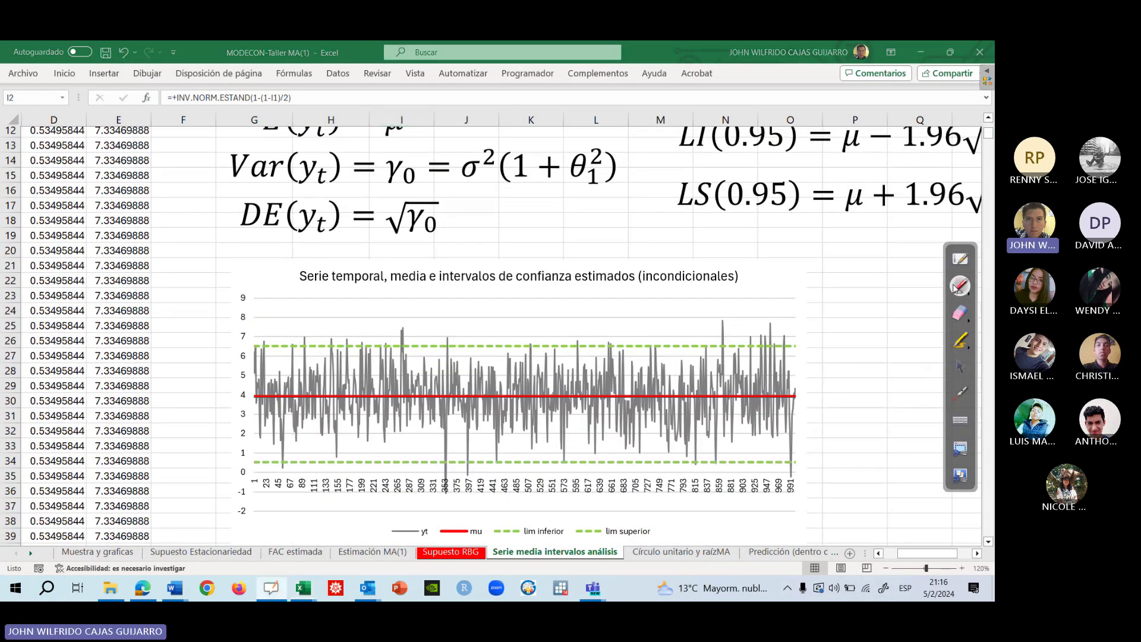
{"action": "mouse_move", "coordinate": [802, 295]}
{"action": "left_mouse_down"}
{"action": "mouse_move", "coordinate": [801, 255]}
{"action": "mouse_move", "coordinate": [833, 281]}
{"action": "mouse_move", "coordinate": [929, 271]}
{"action": "left_mouse_up"}
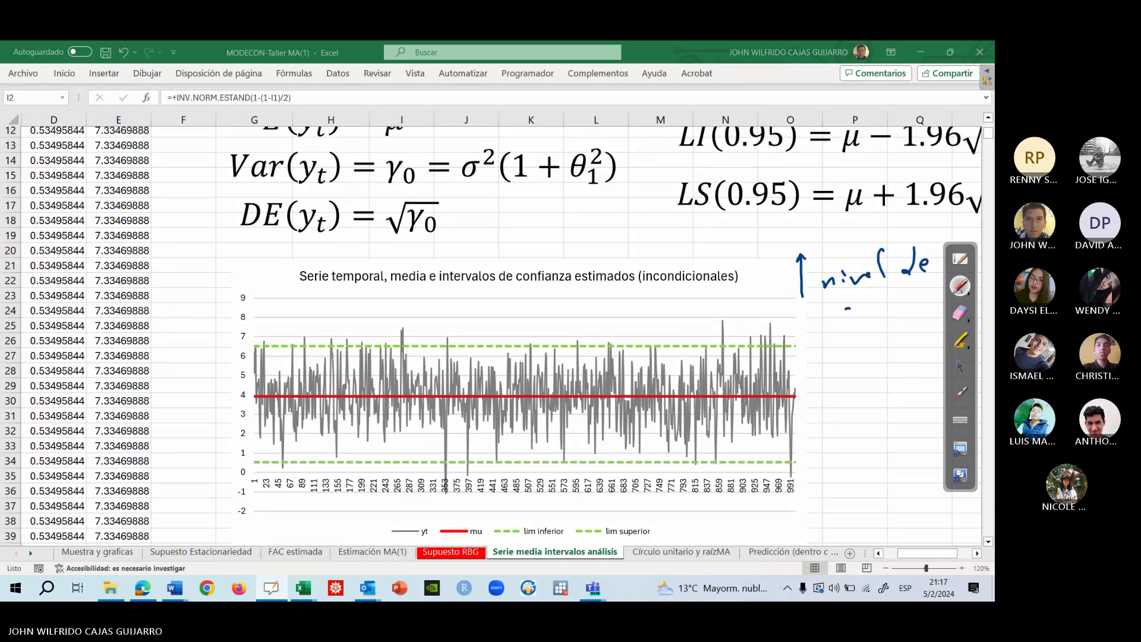
{"action": "mouse_move", "coordinate": [843, 312]}
{"action": "left_mouse_down"}
{"action": "mouse_move", "coordinate": [876, 311]}
{"action": "mouse_move", "coordinate": [827, 319]}
{"action": "left_mouse_up"}
{"action": "mouse_move", "coordinate": [886, 296]}
{"action": "left_mouse_down"}
{"action": "mouse_move", "coordinate": [878, 314]}
{"action": "mouse_move", "coordinate": [893, 310]}
{"action": "left_mouse_up"}
{"action": "left_click_drag", "start_coordinate": [904, 304], "coordinate": [936, 303]}
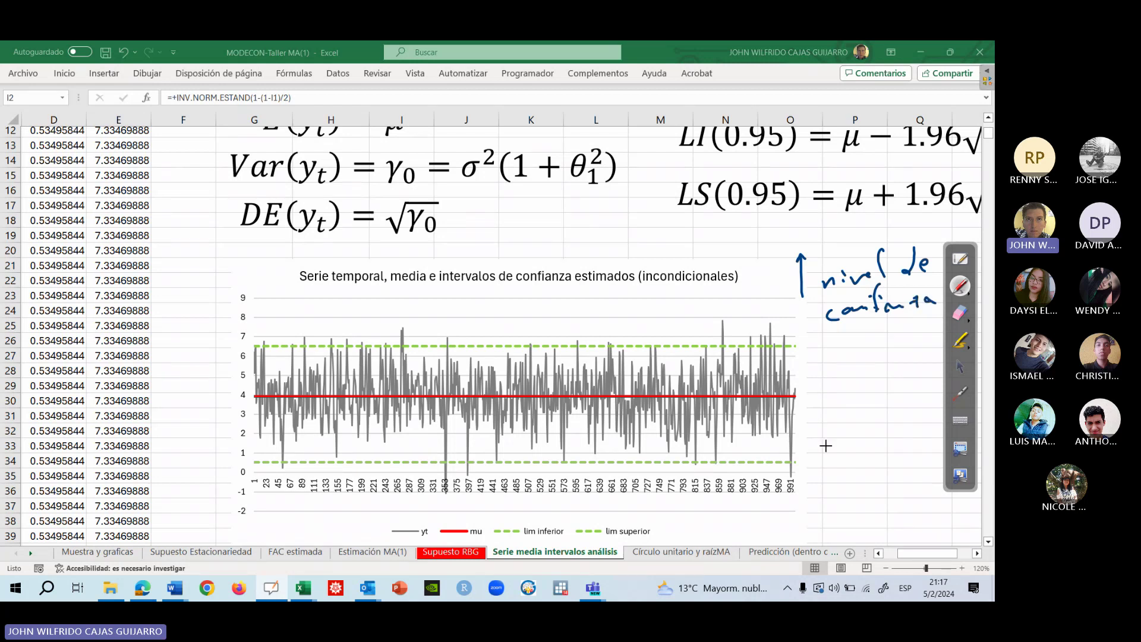
{"action": "left_click_drag", "start_coordinate": [827, 444], "coordinate": [825, 417]}
Erase all the handwritten annotations beside the chart and return to the normal pointer.
{"action": "left_click", "coordinate": [960, 312]}
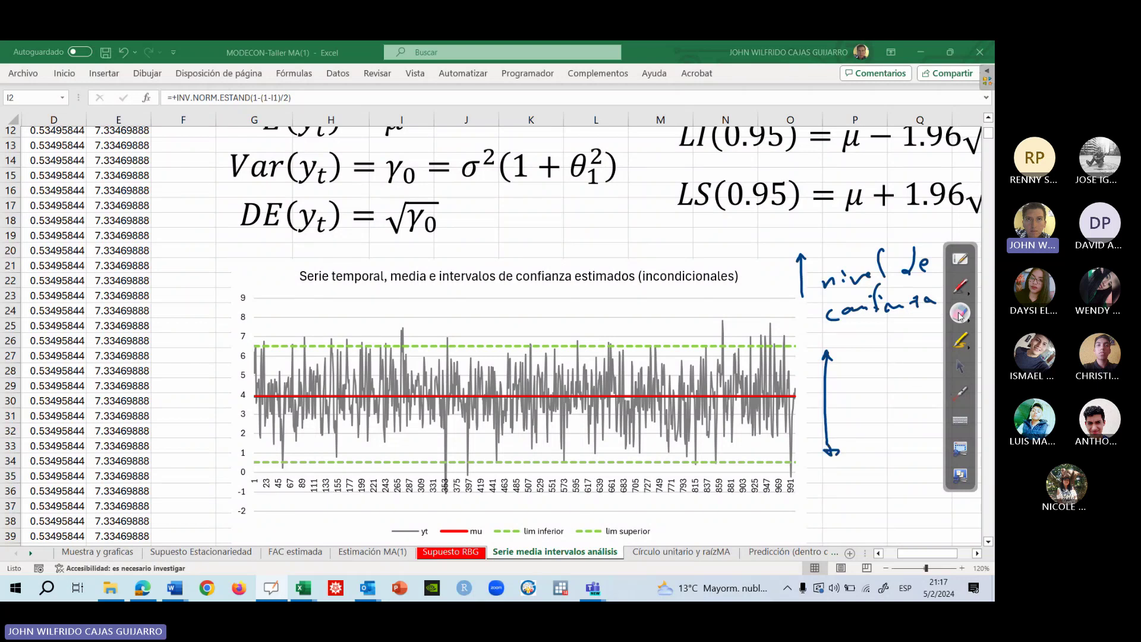
{"action": "left_click_drag", "start_coordinate": [826, 436], "coordinate": [843, 385]}
{"action": "left_click", "coordinate": [959, 366]}
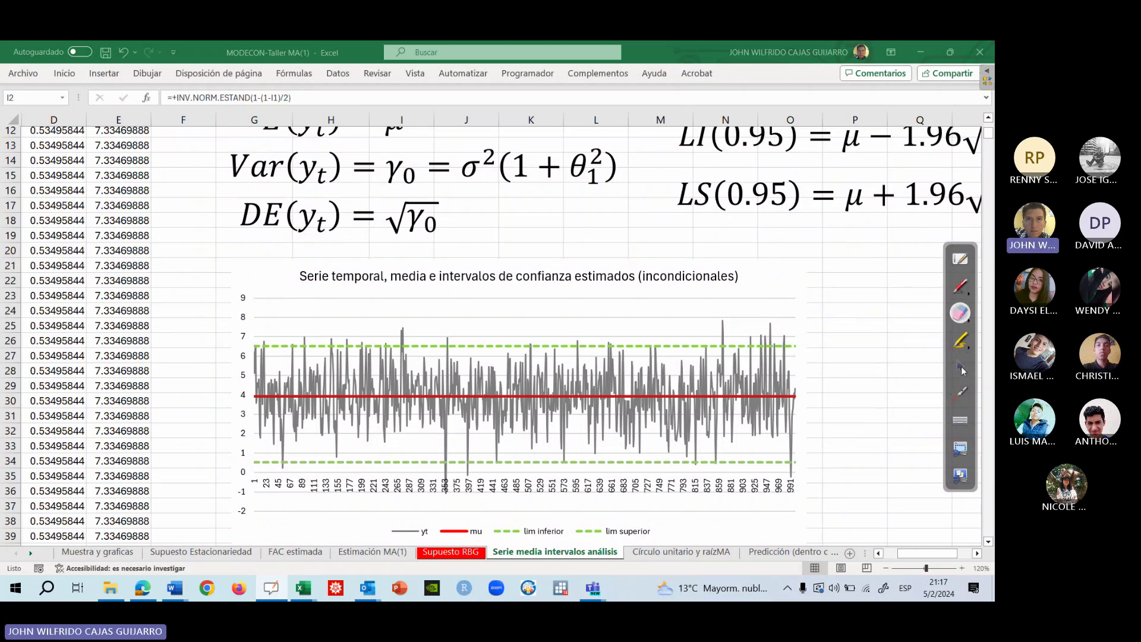
Change the confidence level in cell I1 to 0.95.
{"action": "left_click", "coordinate": [991, 314]}
{"action": "left_click_drag", "start_coordinate": [988, 146], "coordinate": [988, 129]}
{"action": "left_click", "coordinate": [427, 135]}
{"action": "type", "text": "0"}
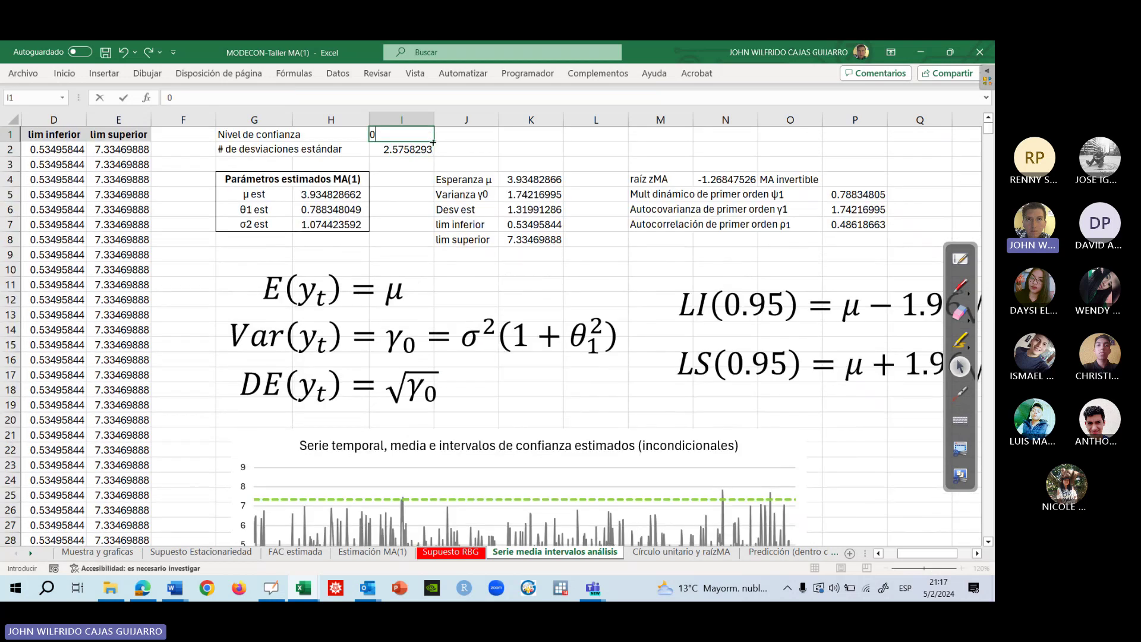
{"action": "type", "text": ".95"}
{"action": "key", "text": "Return"}
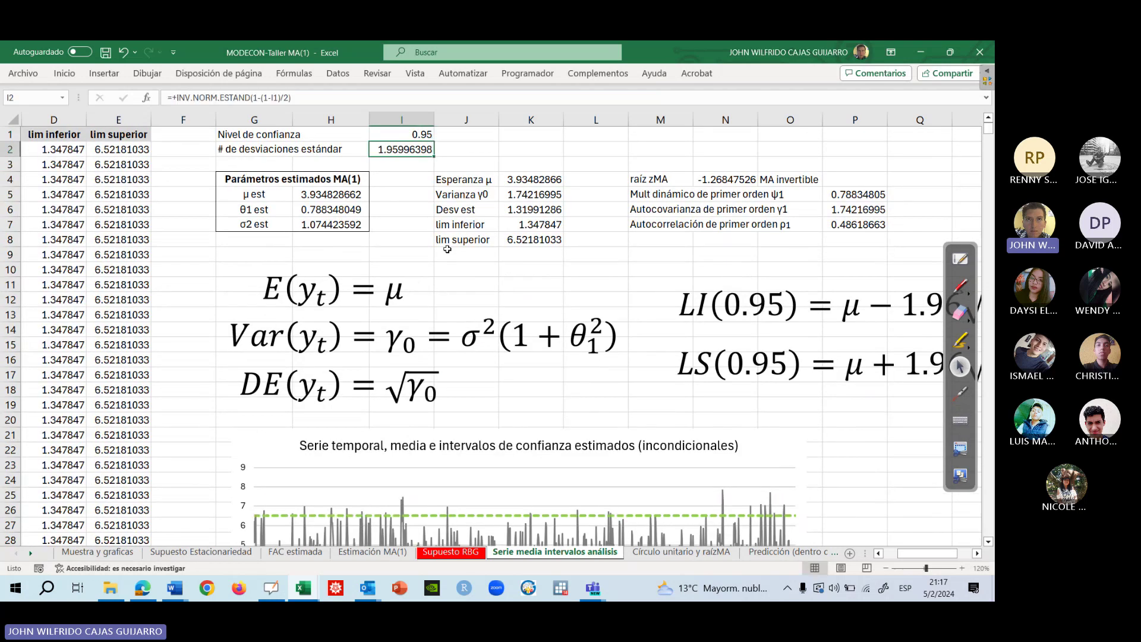
Switch the confidence level in cell I1 to 0.99.
{"action": "left_click", "coordinate": [419, 137]}
{"action": "type", "text": ".99"}
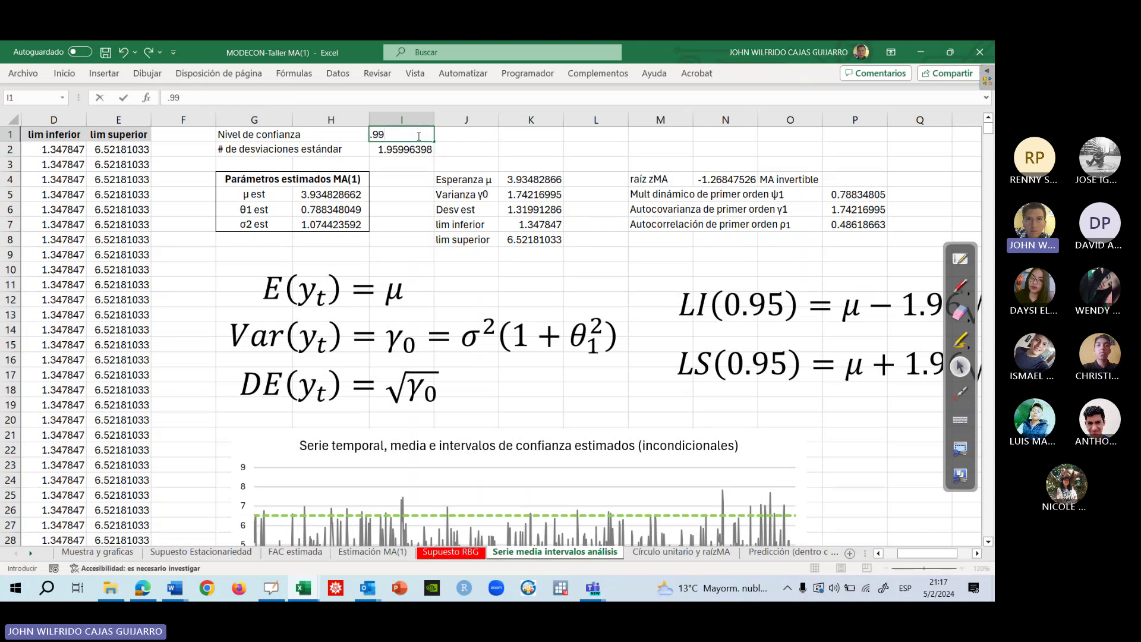
{"action": "key", "text": "Return"}
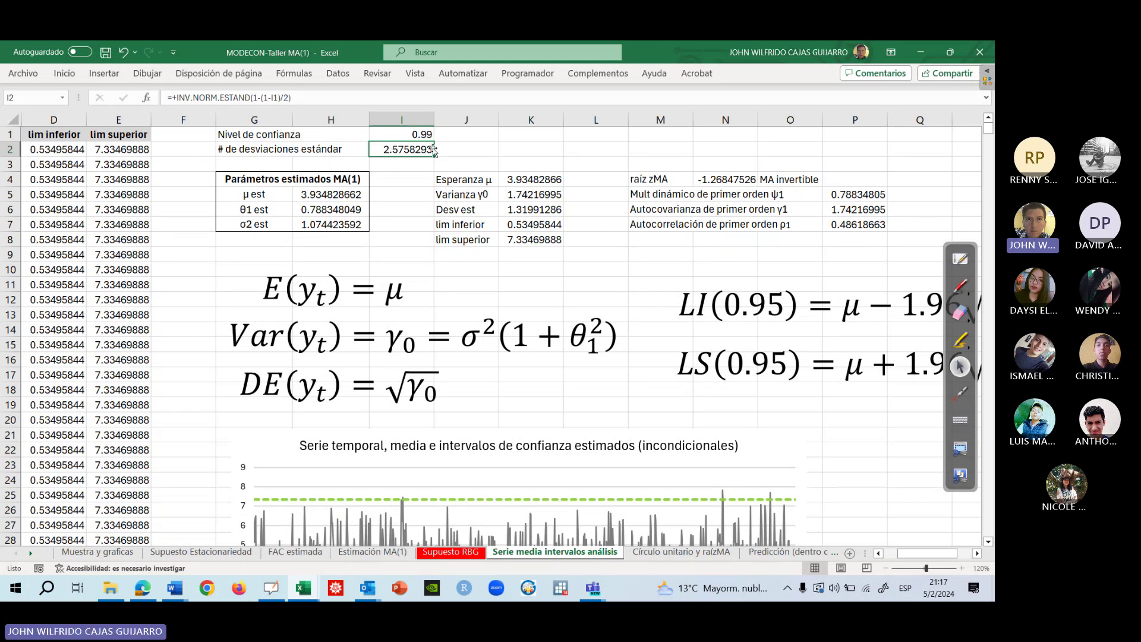
Return the confidence level in cell I1 to 0.95.
{"action": "left_click", "coordinate": [416, 137]}
{"action": "type", "text": "0."}
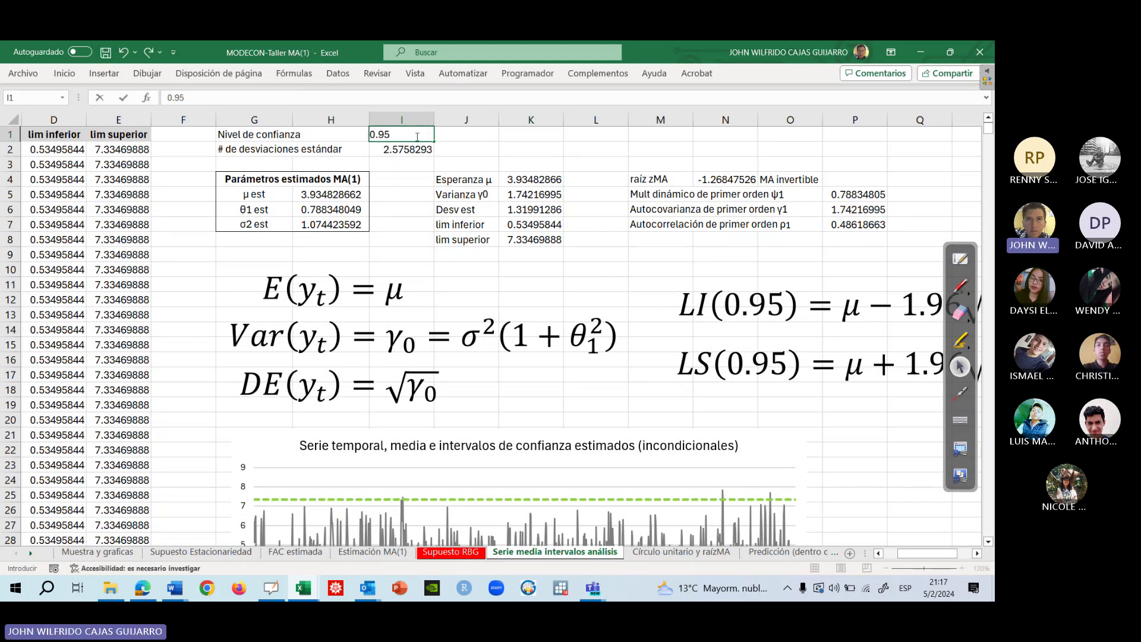
{"action": "key", "text": "Return"}
Go through the number of standard deviations and the labels for expectation, variance, standard deviation and limits, leaving the cell contents in place.
{"action": "left_click", "coordinate": [407, 173]}
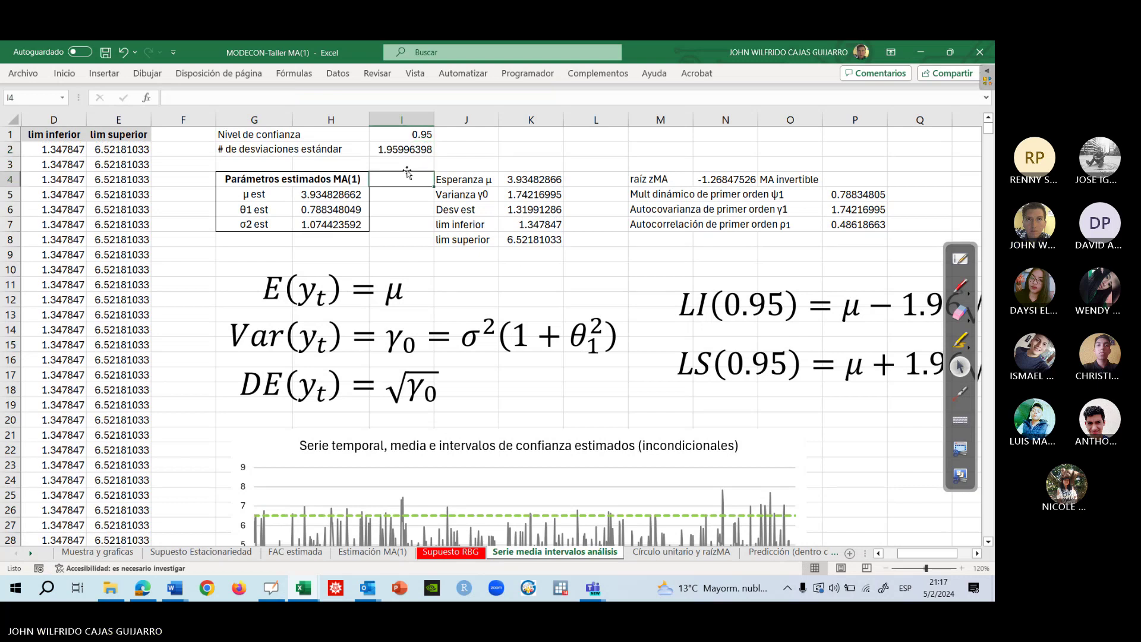
{"action": "left_click", "coordinate": [406, 149]}
{"action": "left_click", "coordinate": [489, 177]}
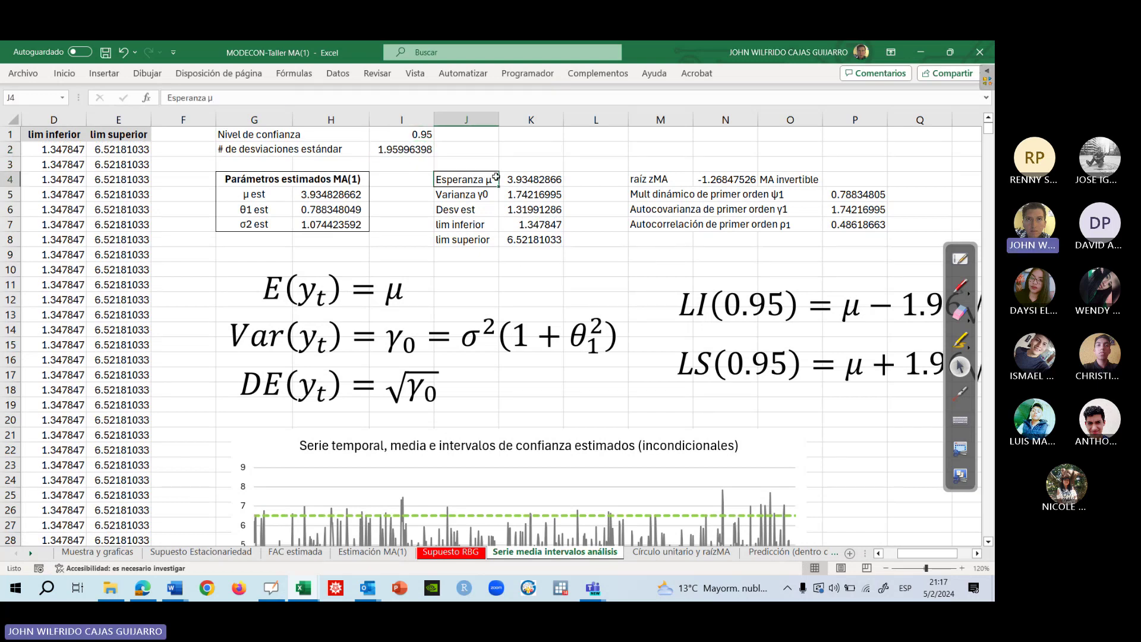
{"action": "left_click", "coordinate": [474, 197]}
{"action": "left_click", "coordinate": [473, 209]}
{"action": "left_click", "coordinate": [475, 223]}
{"action": "left_click_drag", "start_coordinate": [475, 232], "coordinate": [477, 241]}
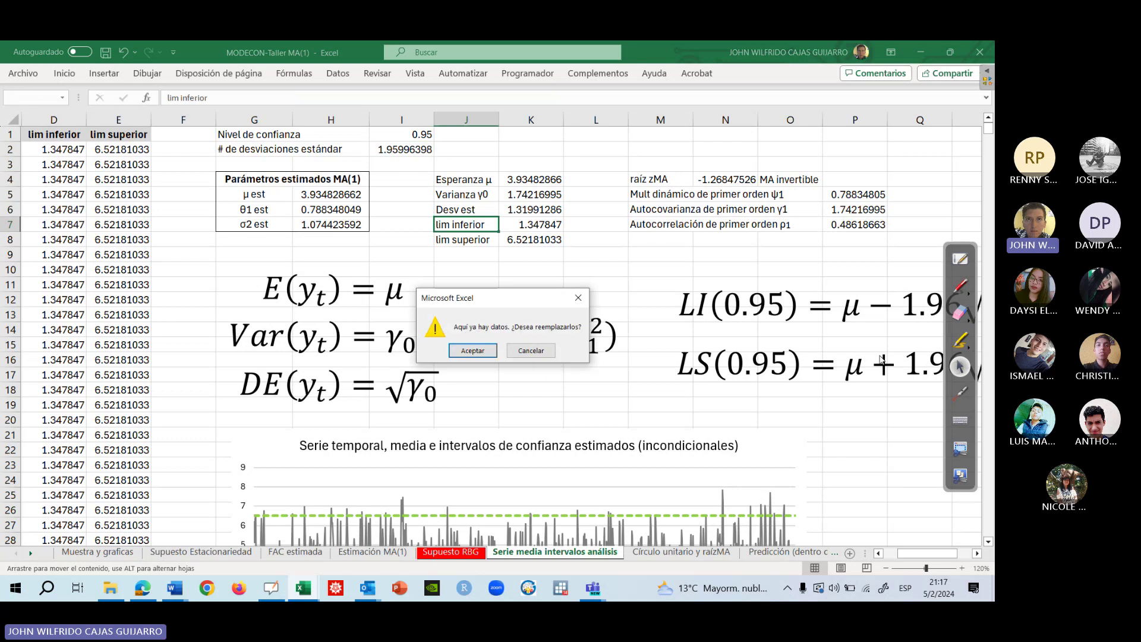
{"action": "left_click", "coordinate": [541, 351]}
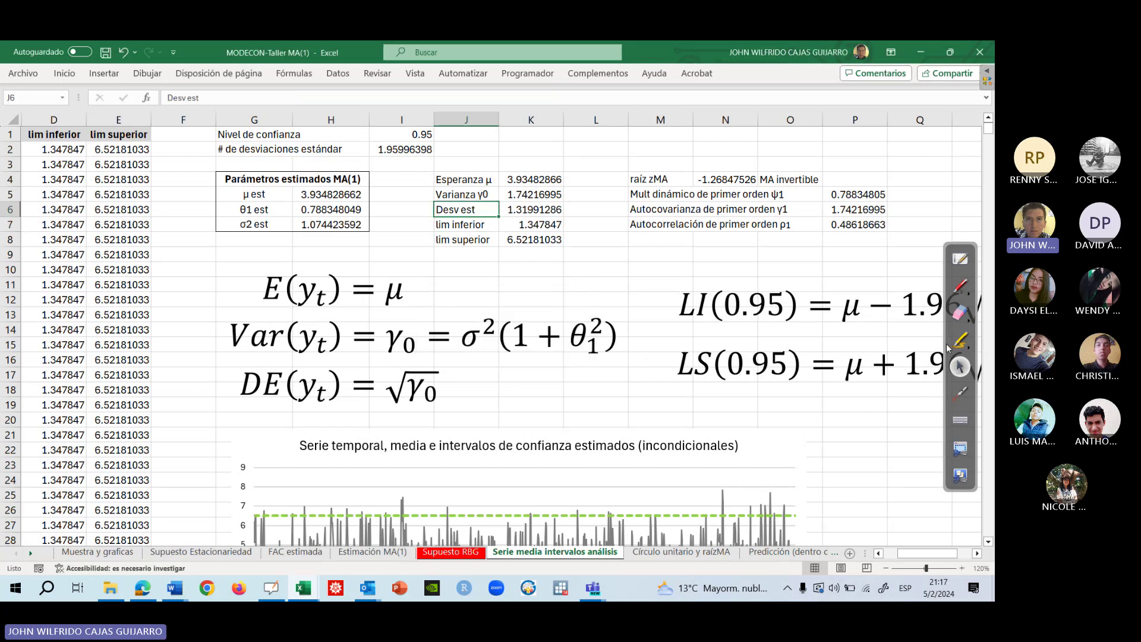
Move the floating annotation toolbar off the limit equations and examine the formulas for expectation, variance and standard deviation in K4 to K6.
{"action": "mouse_move", "coordinate": [948, 348]}
{"action": "left_mouse_down"}
{"action": "mouse_move", "coordinate": [795, 369]}
{"action": "mouse_move", "coordinate": [48, 369]}
{"action": "left_mouse_up"}
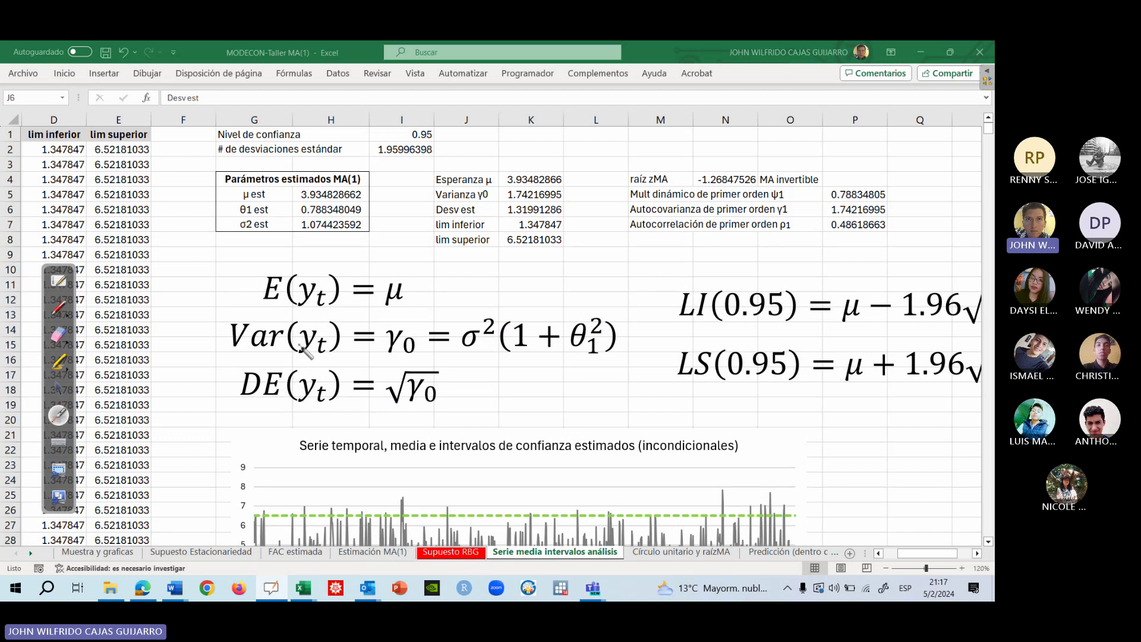
{"action": "left_click", "coordinate": [58, 387]}
{"action": "left_click", "coordinate": [529, 178]}
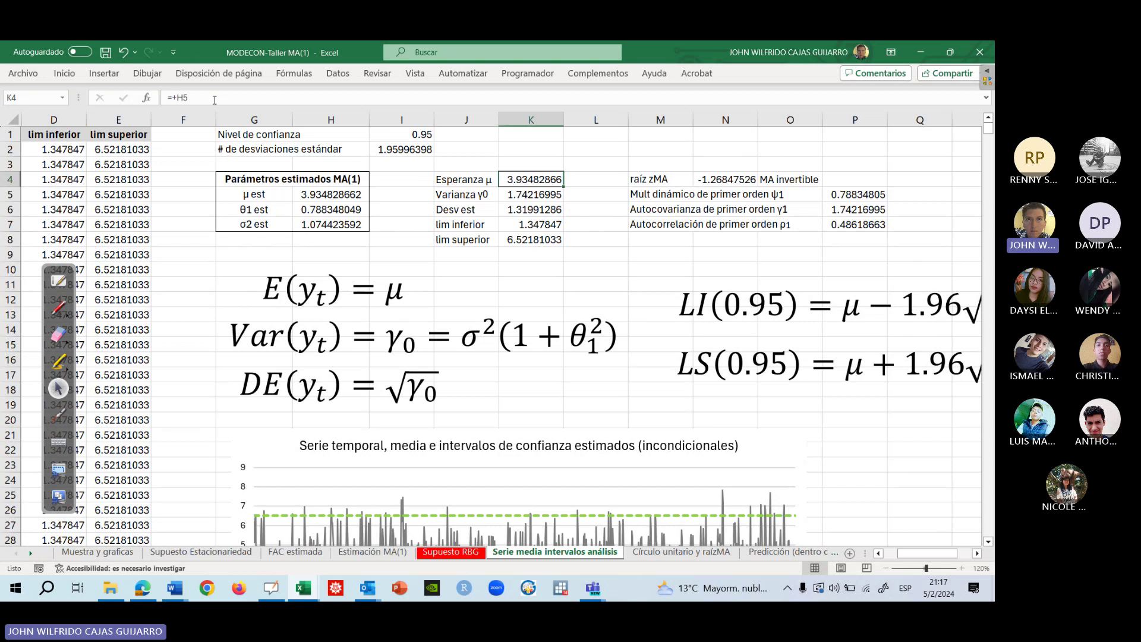
{"action": "key", "text": "Down"}
{"action": "left_click", "coordinate": [184, 98]}
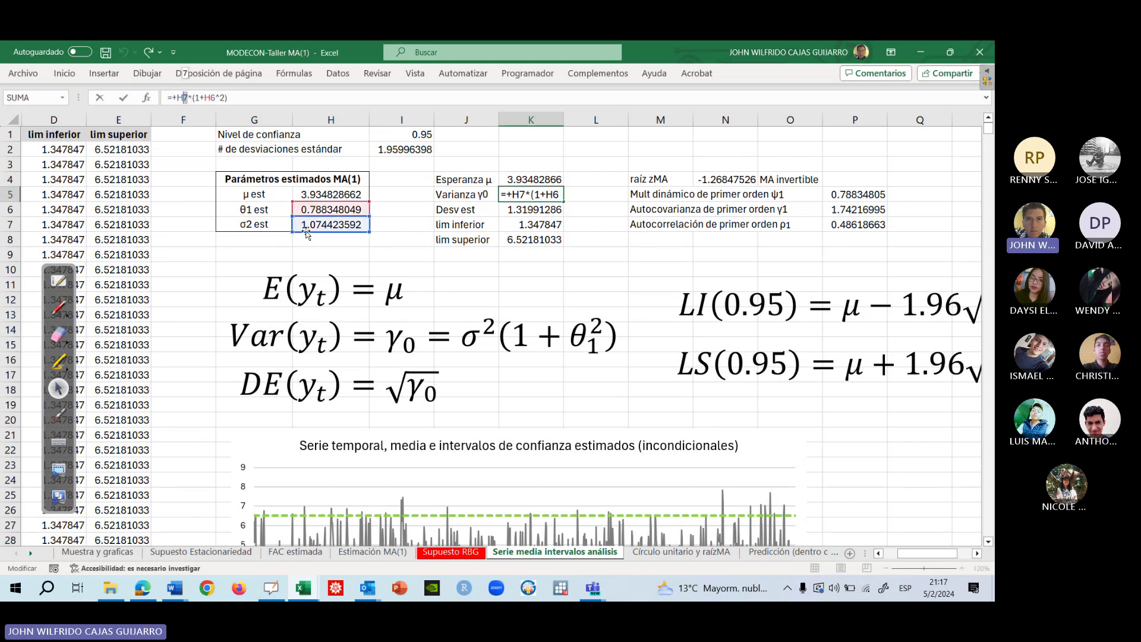
{"action": "left_click", "coordinate": [205, 98]}
{"action": "left_click", "coordinate": [520, 209]}
{"action": "key", "text": "Escape"}
{"action": "left_click", "coordinate": [533, 209]}
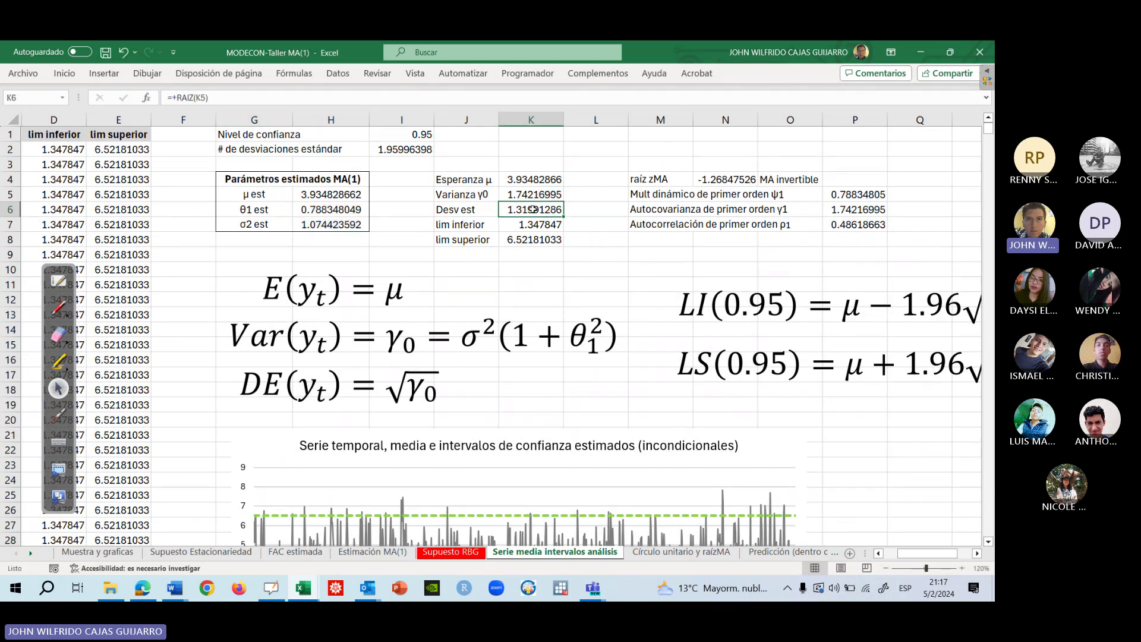
Examine the cell references in the lower and upper limit formulas in K7 and K8.
{"action": "key", "text": "Return"}
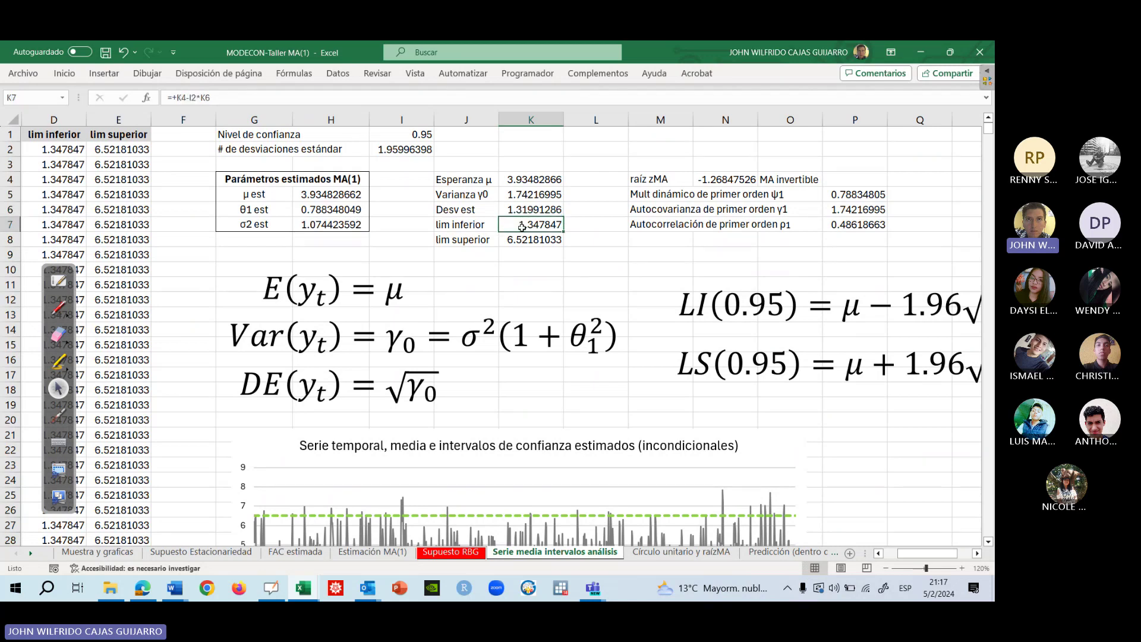
{"action": "left_click", "coordinate": [204, 96]}
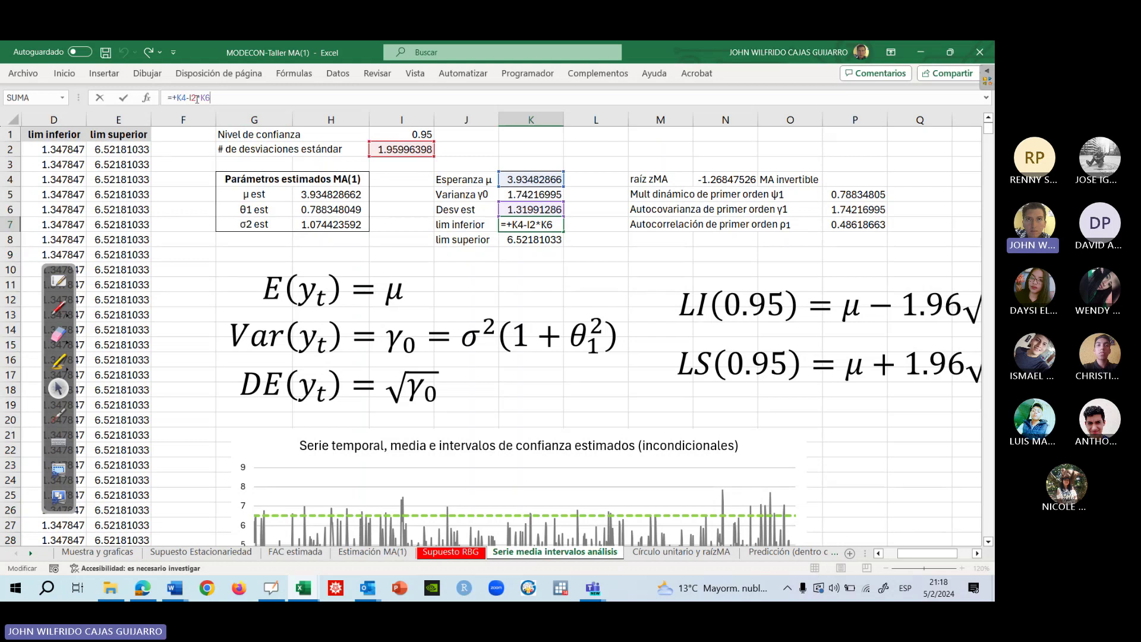
{"action": "key", "text": "Return"}
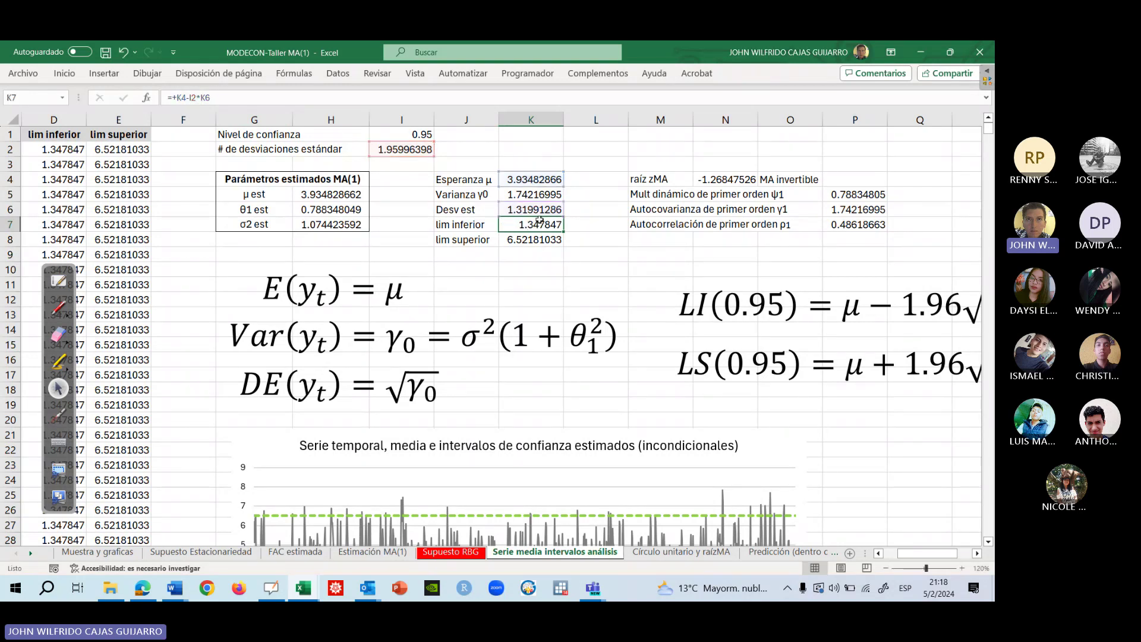
{"action": "left_click", "coordinate": [214, 98]}
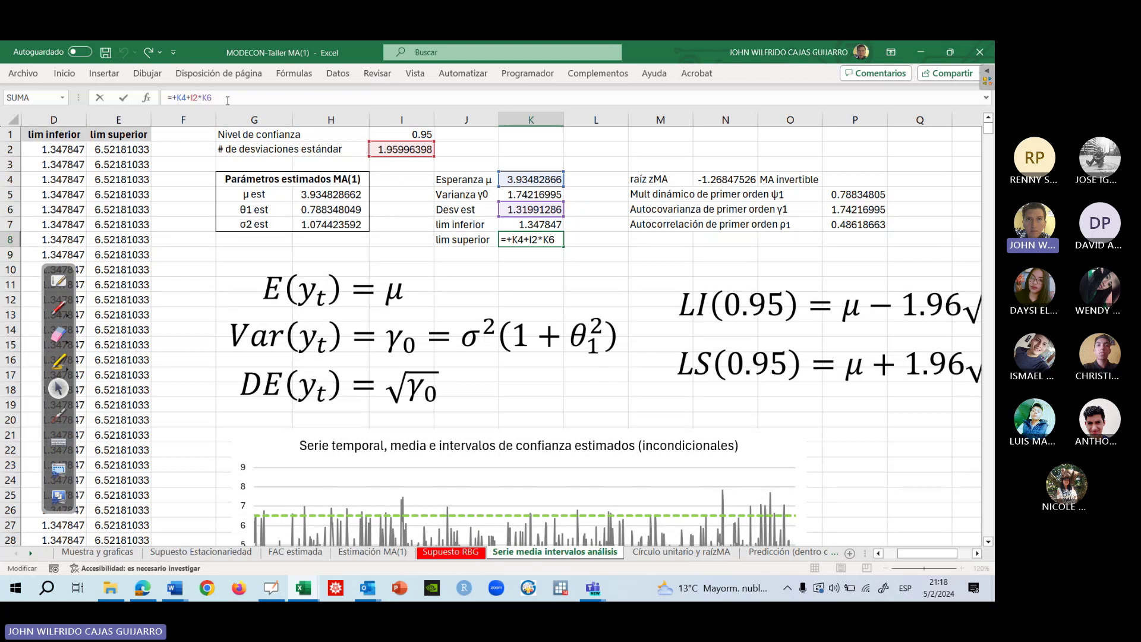
{"action": "key", "text": "ctrl+Return"}
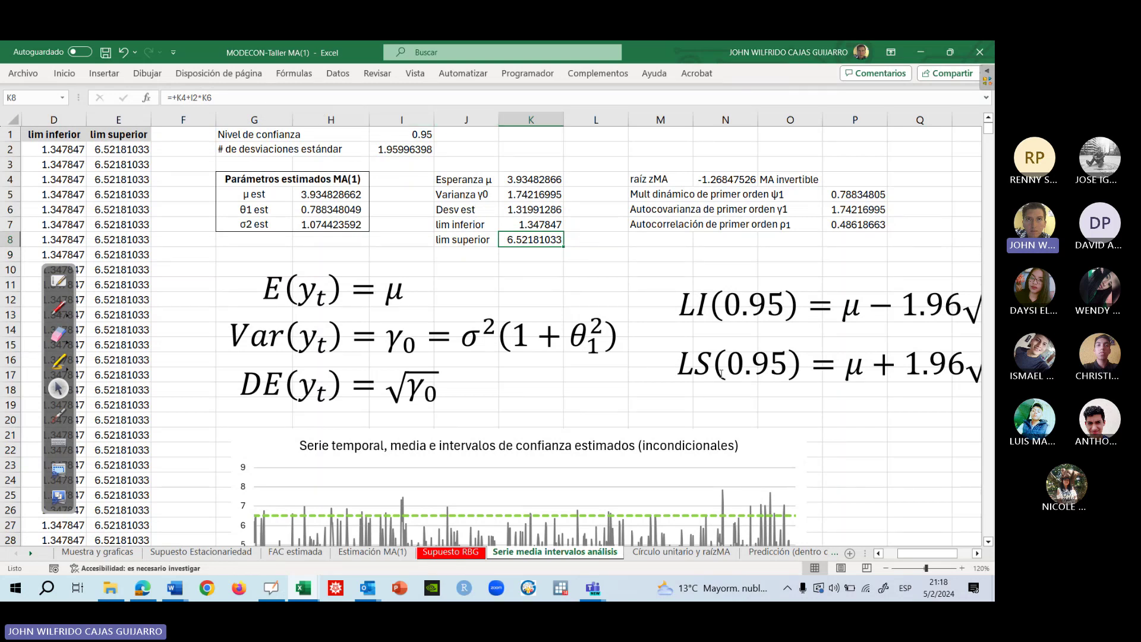
Enter =+$K$7 in the first lim inferior cell, D2, and check the first lim superior formula in E2.
{"action": "left_click_drag", "start_coordinate": [919, 555], "coordinate": [909, 553]}
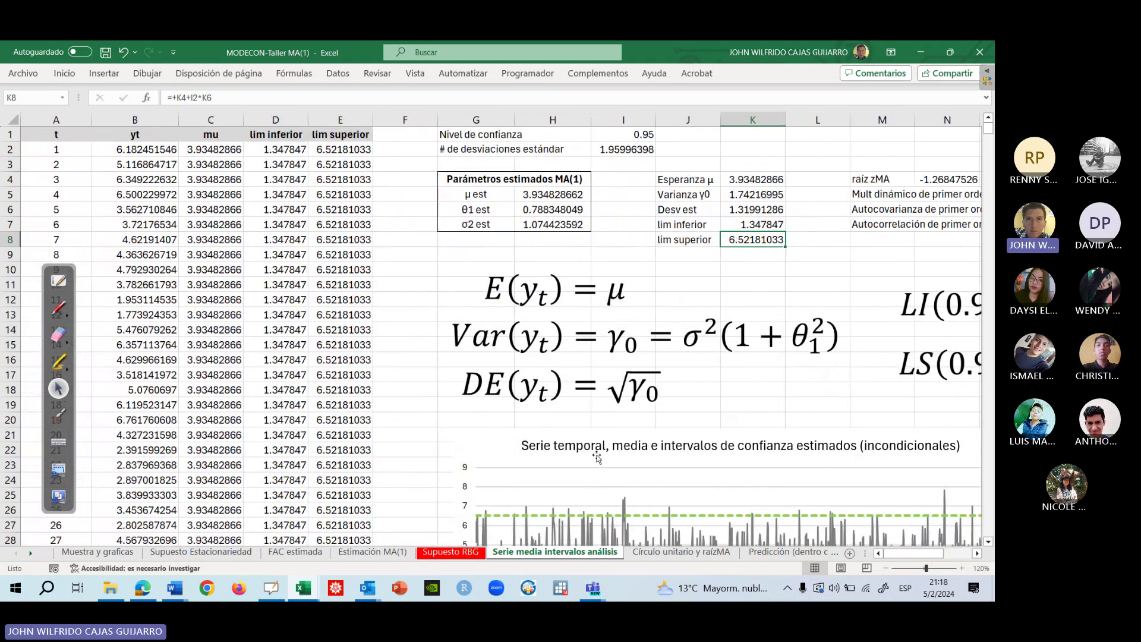
{"action": "left_click", "coordinate": [277, 149]}
{"action": "type", "text": "=+"}
{"action": "left_click", "coordinate": [752, 224]}
{"action": "key", "text": "F4"}
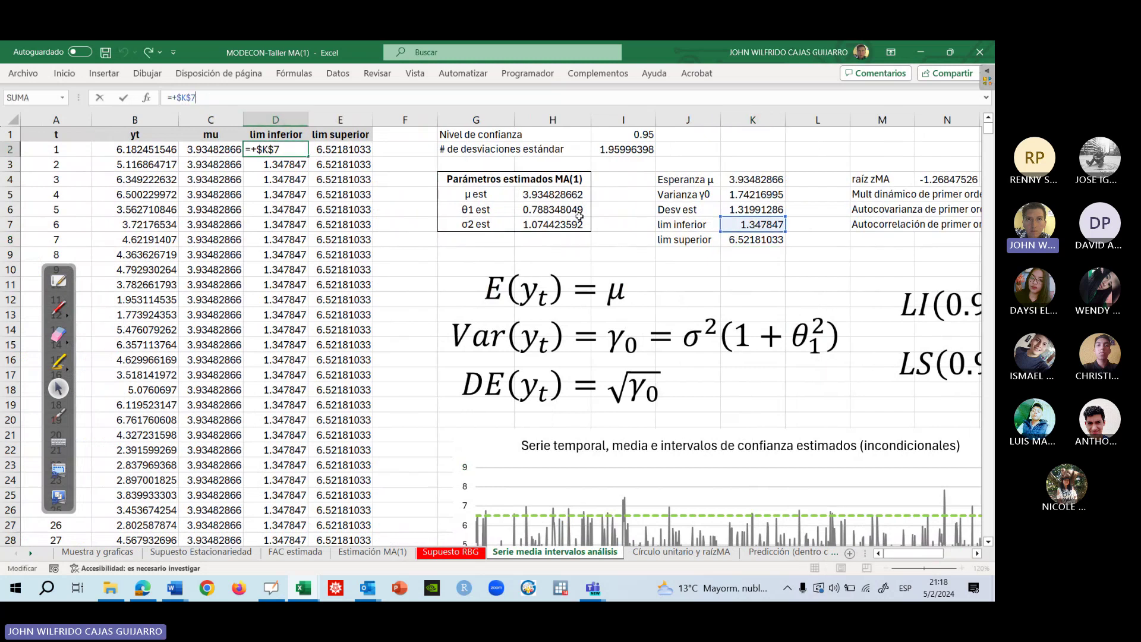
{"action": "key", "text": "Return"}
{"action": "left_click", "coordinate": [335, 150]}
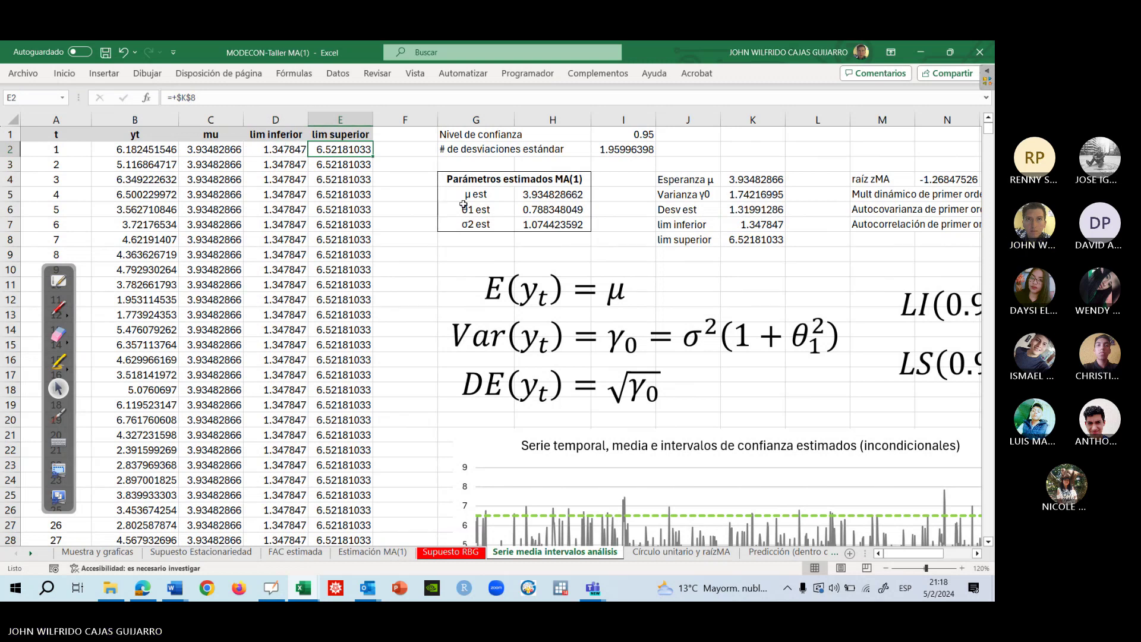
Examine the full time series chart with its mean and unconditional confidence limits, using the laser pointer for the explanation.
{"action": "left_click", "coordinate": [520, 453]}
{"action": "left_click", "coordinate": [976, 553]}
{"action": "left_click", "coordinate": [989, 542]}
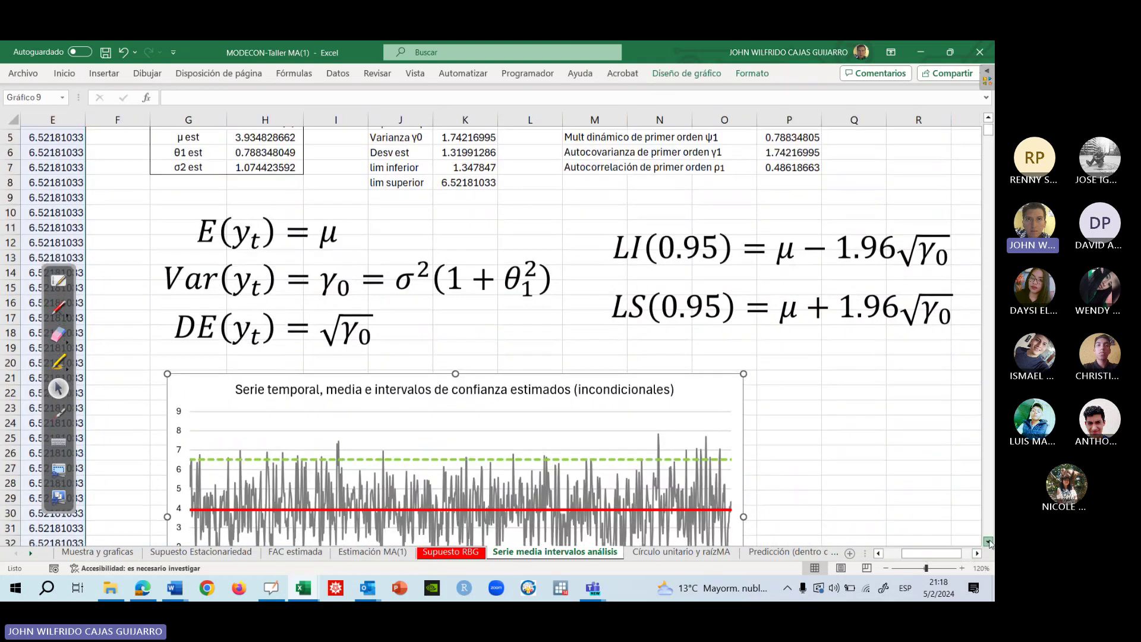
{"action": "scroll", "coordinate": [988, 542], "scroll_direction": "down", "scroll_amount": 4}
{"action": "left_click", "coordinate": [854, 435]}
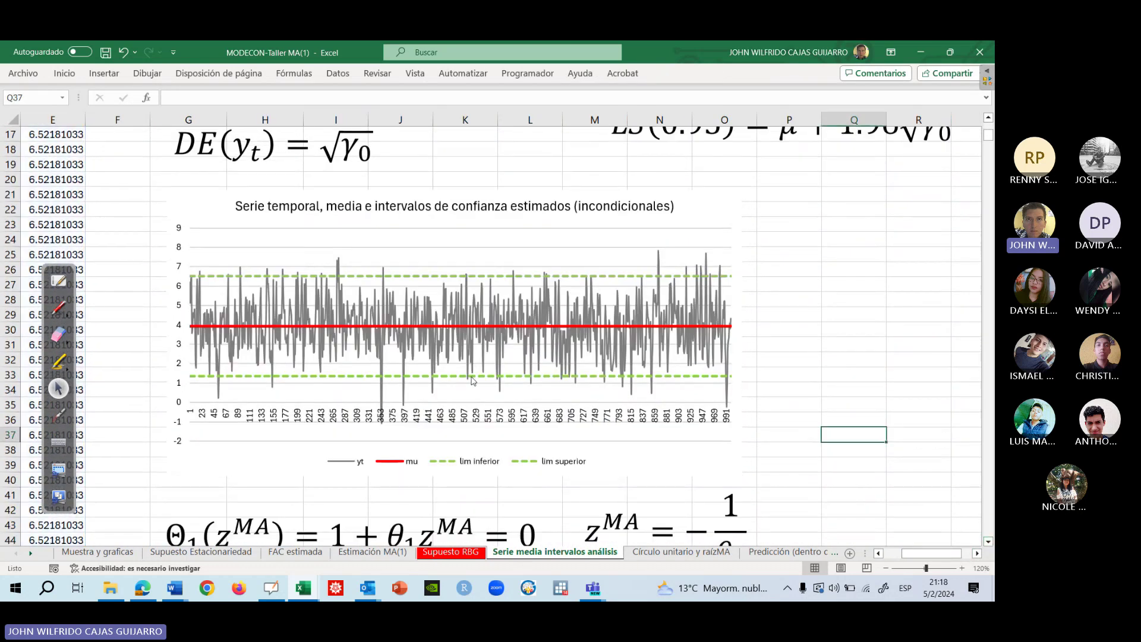
{"action": "left_click", "coordinate": [58, 416]}
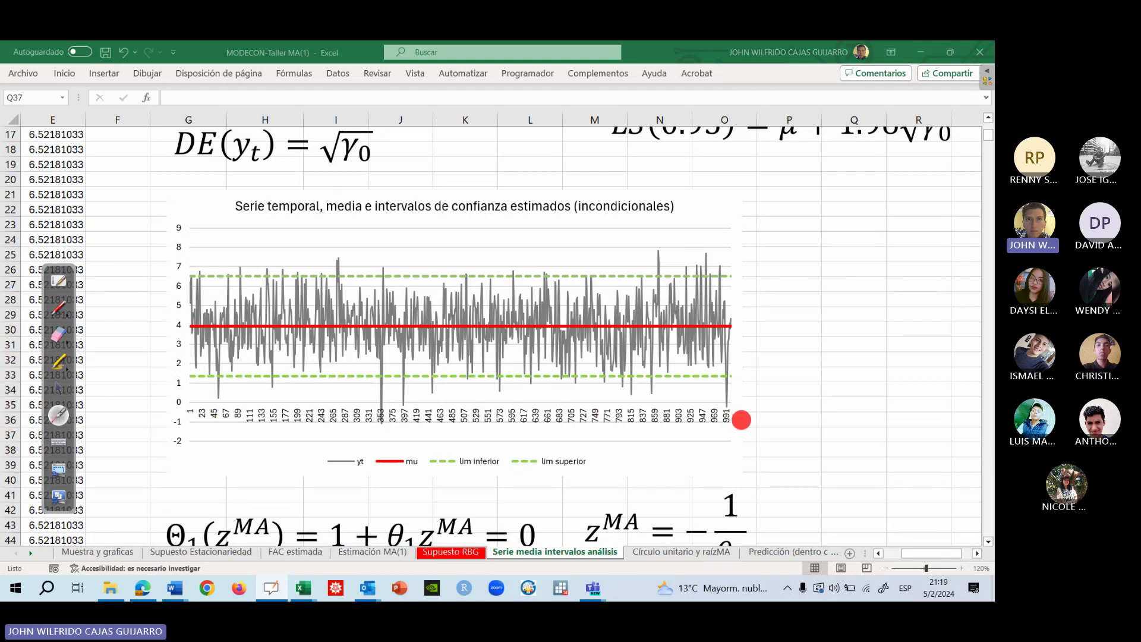
Highlight the band between lim inferior and lim superior with yellow diagonal strokes across the whole chart.
{"action": "left_click", "coordinate": [58, 361]}
{"action": "left_click_drag", "start_coordinate": [208, 282], "coordinate": [187, 309]}
{"action": "left_click_drag", "start_coordinate": [247, 277], "coordinate": [186, 344]}
{"action": "left_click_drag", "start_coordinate": [274, 279], "coordinate": [196, 362]}
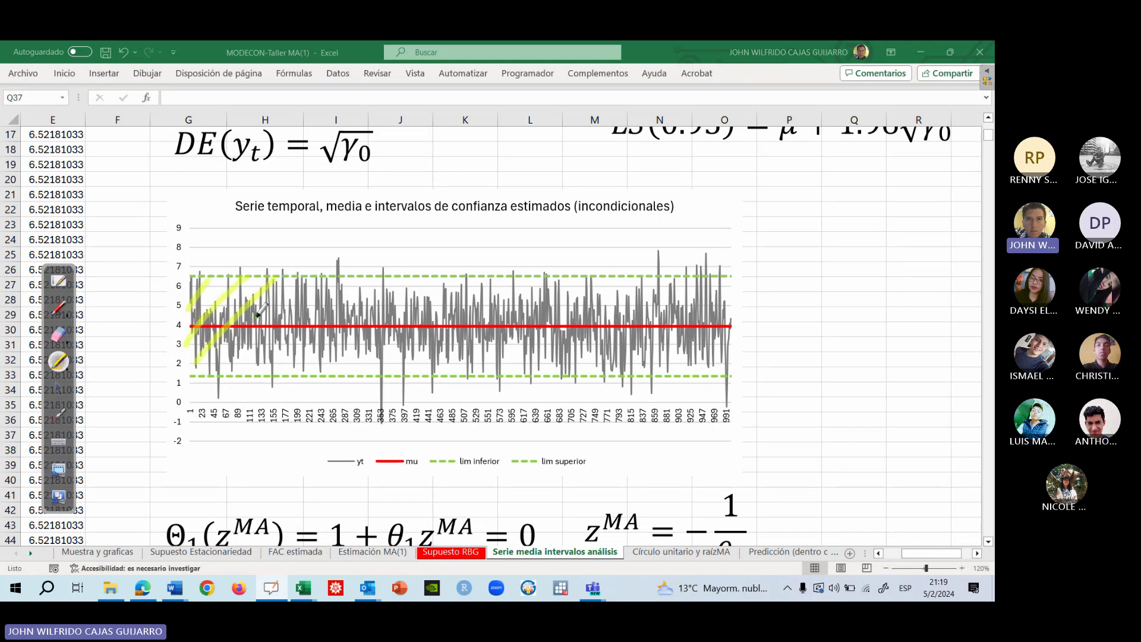
{"action": "mouse_move", "coordinate": [259, 310]}
{"action": "left_mouse_down"}
{"action": "mouse_move", "coordinate": [476, 362]}
{"action": "mouse_move", "coordinate": [618, 306]}
{"action": "mouse_move", "coordinate": [591, 366]}
{"action": "mouse_move", "coordinate": [639, 360]}
{"action": "mouse_move", "coordinate": [713, 309]}
{"action": "left_mouse_up"}
{"action": "left_click_drag", "start_coordinate": [701, 376], "coordinate": [726, 351]}
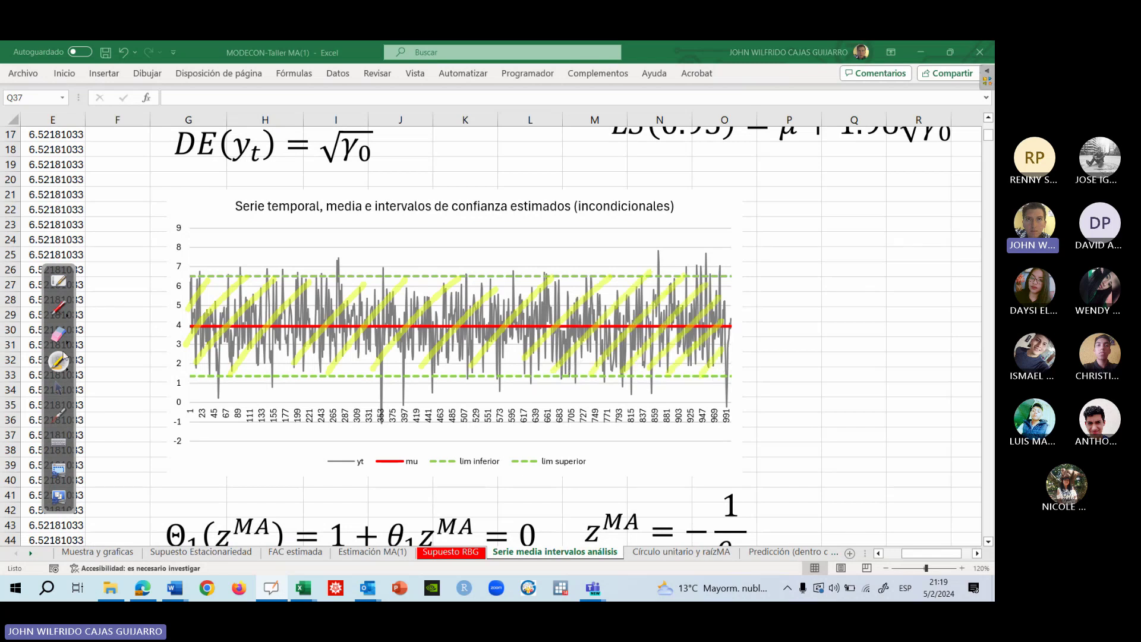
Make a short pen mark beside the mean line, erase all annotations on the chart and return to the normal pointer.
{"action": "left_click", "coordinate": [59, 307]}
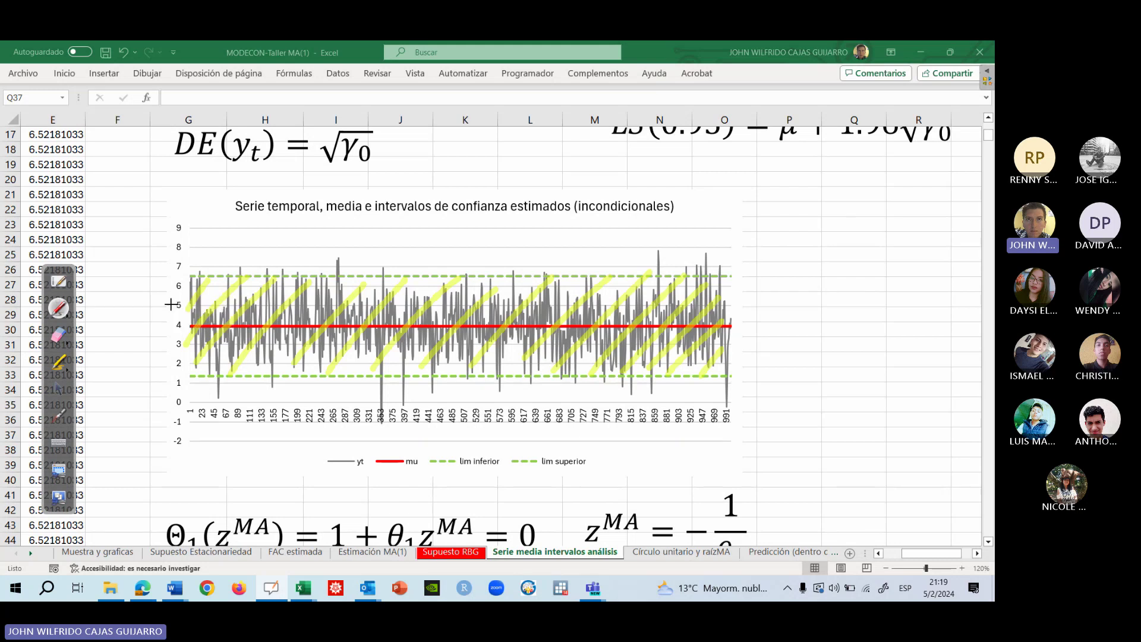
{"action": "left_click_drag", "start_coordinate": [746, 326], "coordinate": [795, 334]}
{"action": "left_click", "coordinate": [58, 335]}
{"action": "mouse_move", "coordinate": [148, 300]}
{"action": "left_mouse_down"}
{"action": "mouse_move", "coordinate": [815, 294]}
{"action": "mouse_move", "coordinate": [230, 357]}
{"action": "mouse_move", "coordinate": [701, 361]}
{"action": "mouse_move", "coordinate": [95, 402]}
{"action": "left_mouse_up"}
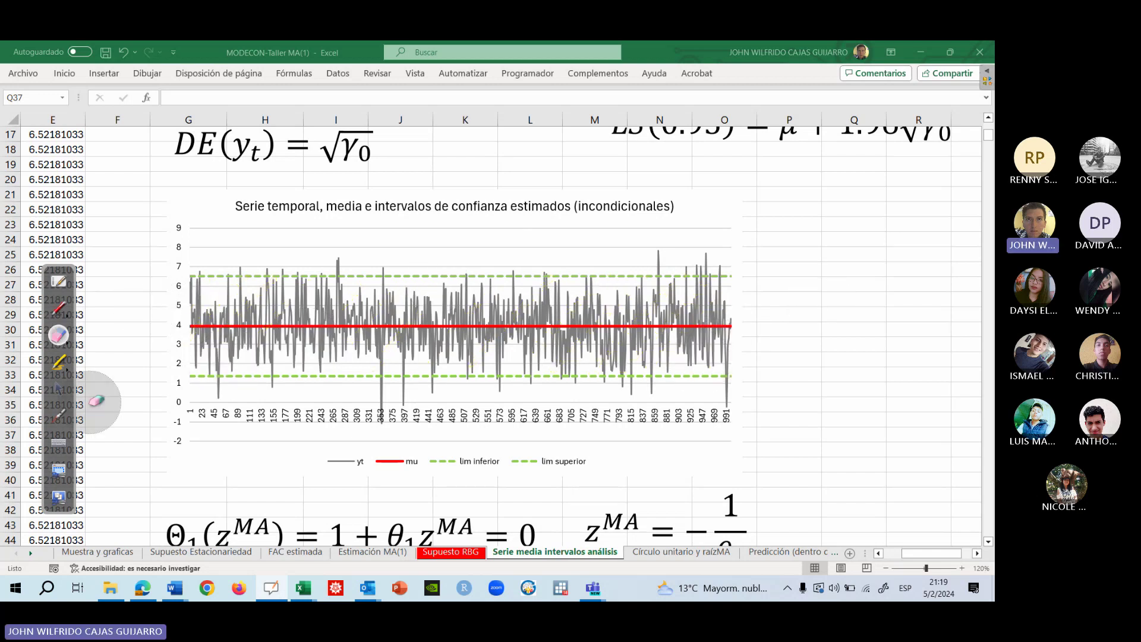
{"action": "left_click", "coordinate": [58, 416]}
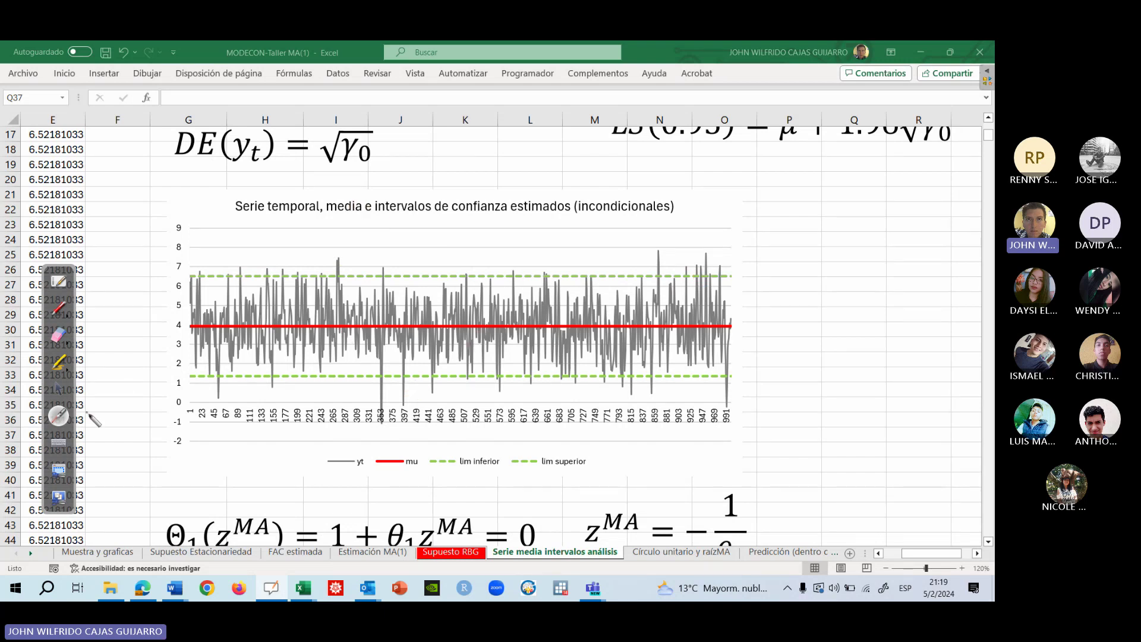
{"action": "left_click", "coordinate": [59, 389]}
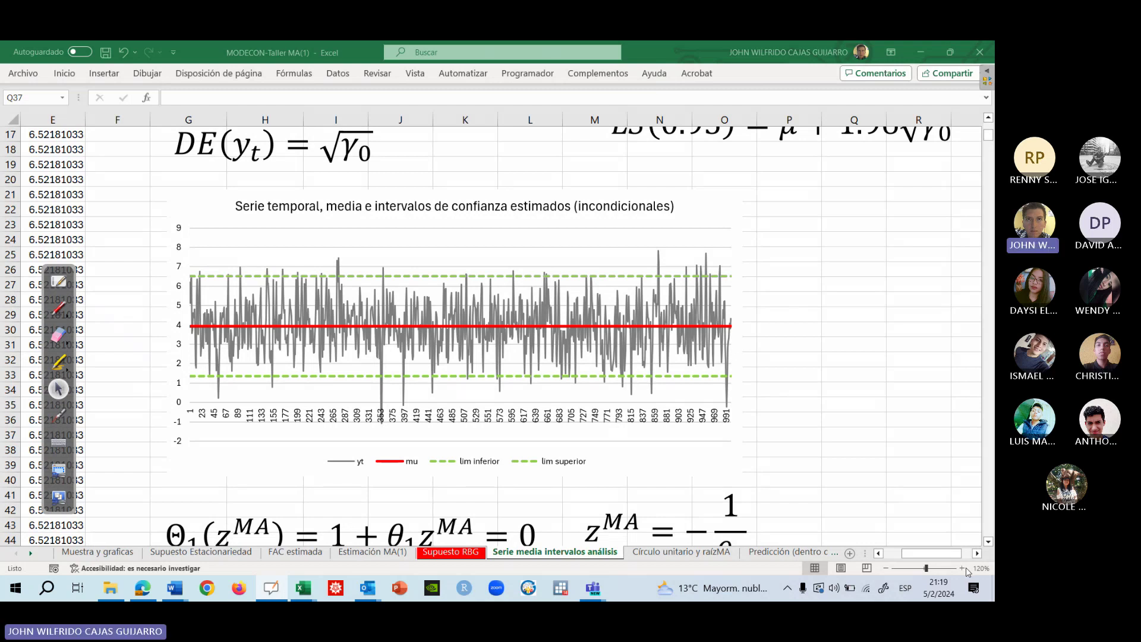
Zoom the sheet to 130% and circle the word (incondicionales) in the chart title with the yellow highlighter.
{"action": "left_click", "coordinate": [962, 568]}
{"action": "left_click", "coordinate": [58, 361]}
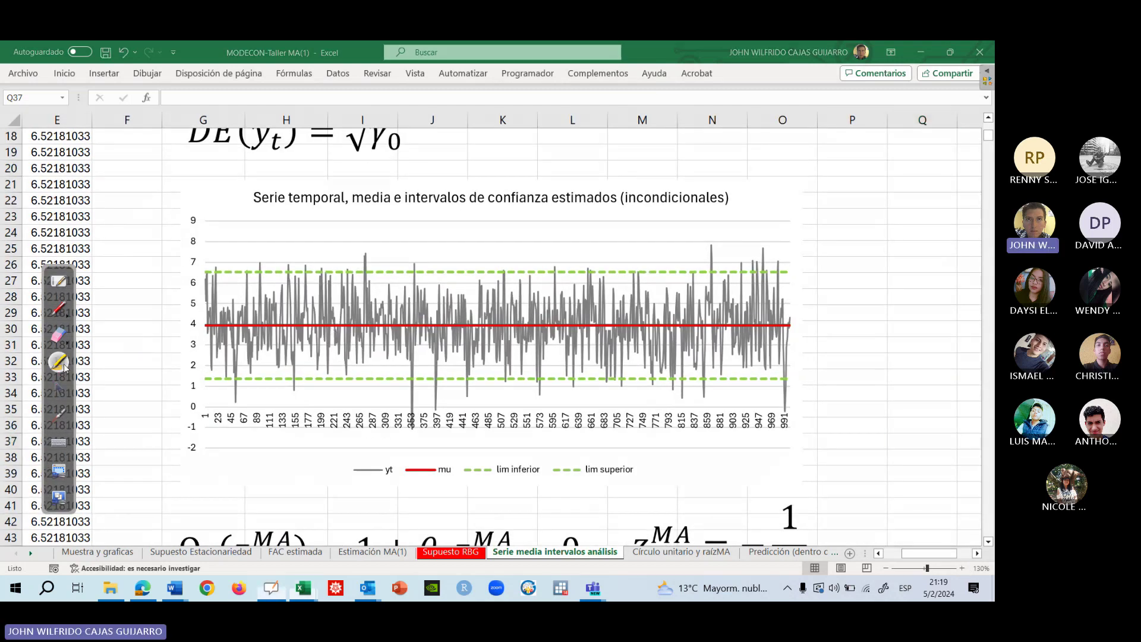
{"action": "left_click_drag", "start_coordinate": [618, 197], "coordinate": [640, 177]}
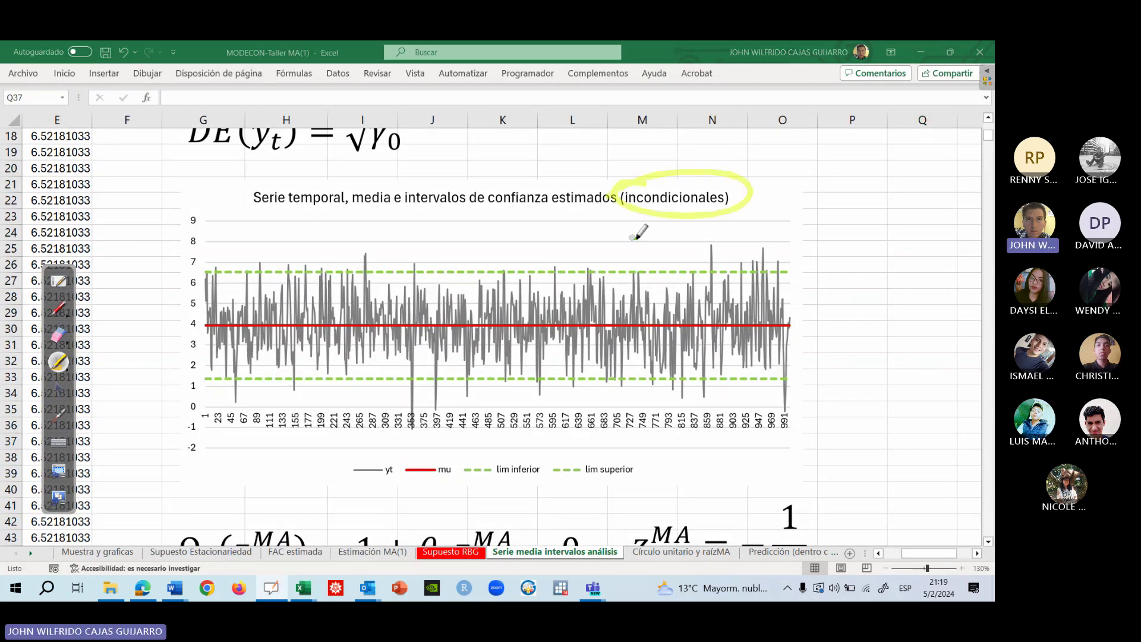
Trace the word (incondicionales), the mean line and both confidence limits on the chart with the laser pointer.
{"action": "left_click", "coordinate": [58, 416]}
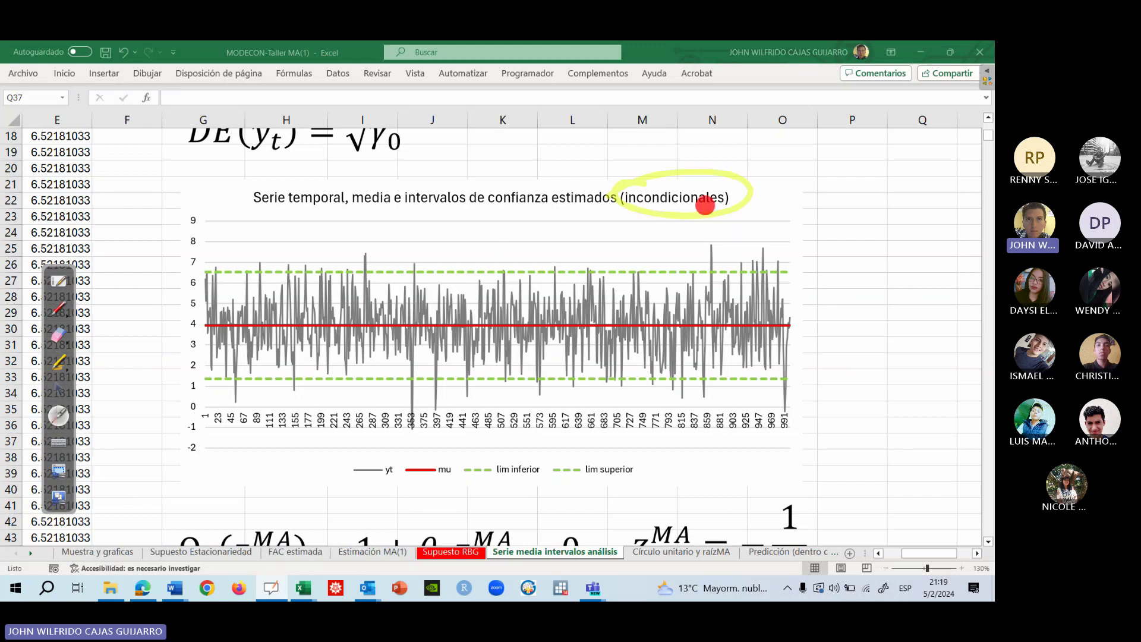
{"action": "mouse_move", "coordinate": [705, 206]}
{"action": "left_mouse_down"}
{"action": "mouse_move", "coordinate": [676, 205]}
{"action": "mouse_move", "coordinate": [701, 205]}
{"action": "left_mouse_up"}
{"action": "left_click_drag", "start_coordinate": [283, 326], "coordinate": [762, 326]}
{"action": "left_click_drag", "start_coordinate": [221, 281], "coordinate": [779, 274]}
{"action": "left_click_drag", "start_coordinate": [785, 327], "coordinate": [729, 377]}
Erase the yellow circle around the chart title's last word and leave the chart deselected with the normal pointer active.
{"action": "left_click", "coordinate": [58, 334]}
{"action": "left_click_drag", "start_coordinate": [579, 212], "coordinate": [874, 224]}
{"action": "left_click", "coordinate": [58, 389]}
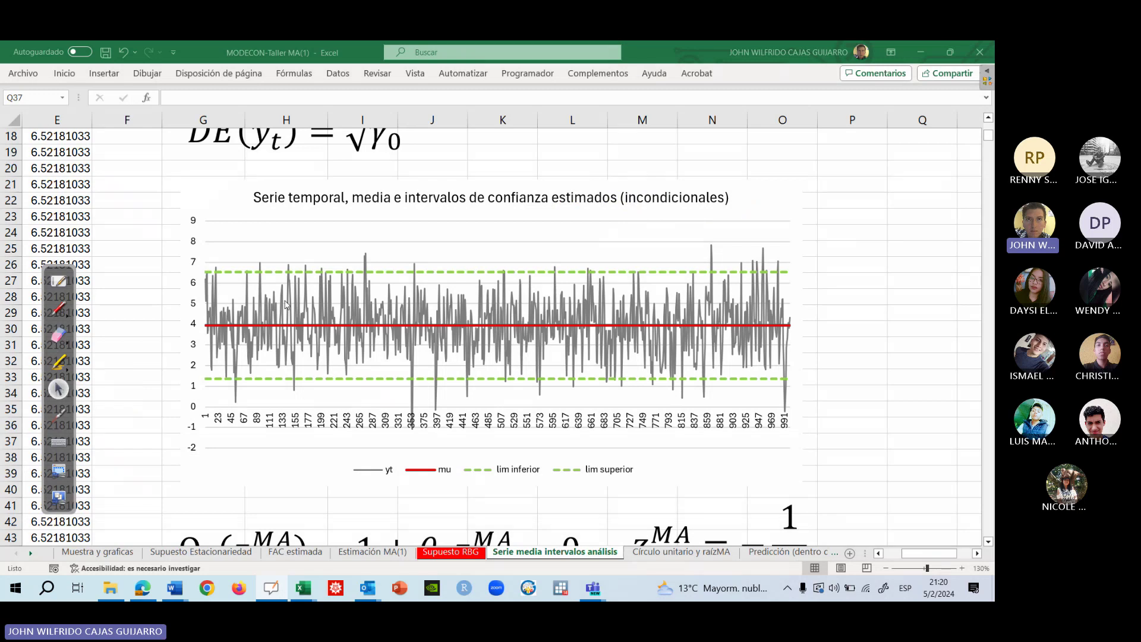
{"action": "left_click", "coordinate": [716, 199]}
{"action": "left_click", "coordinate": [856, 296]}
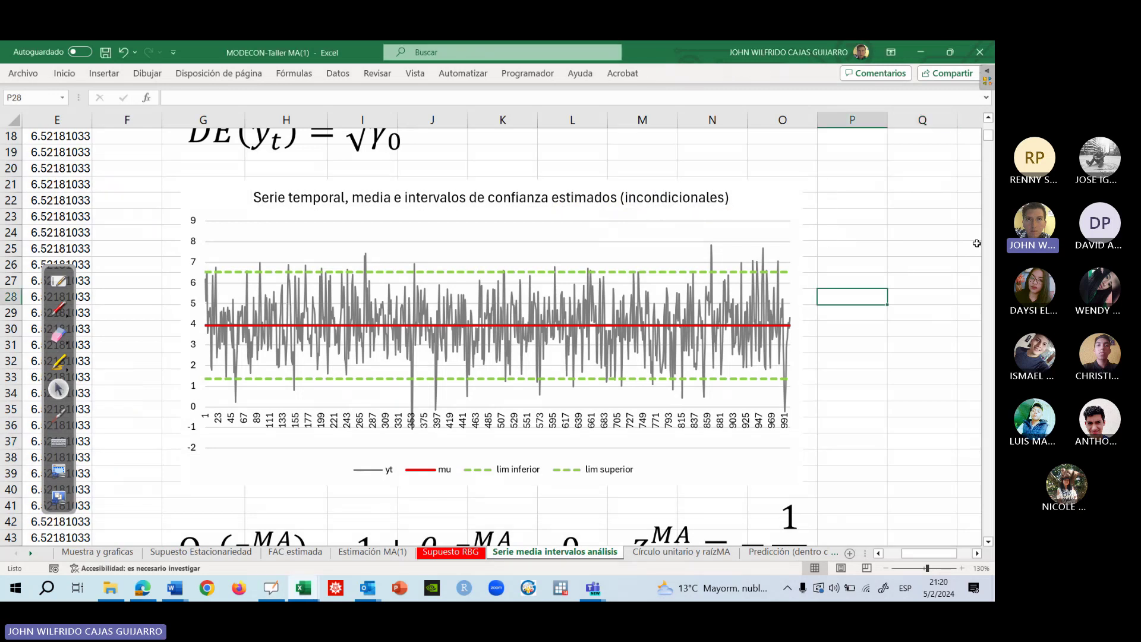
Examine the raíz zMA formula in N4 and the invertibility test in O4.
{"action": "left_click_drag", "start_coordinate": [988, 135], "coordinate": [989, 128]}
{"action": "left_click", "coordinate": [712, 184]}
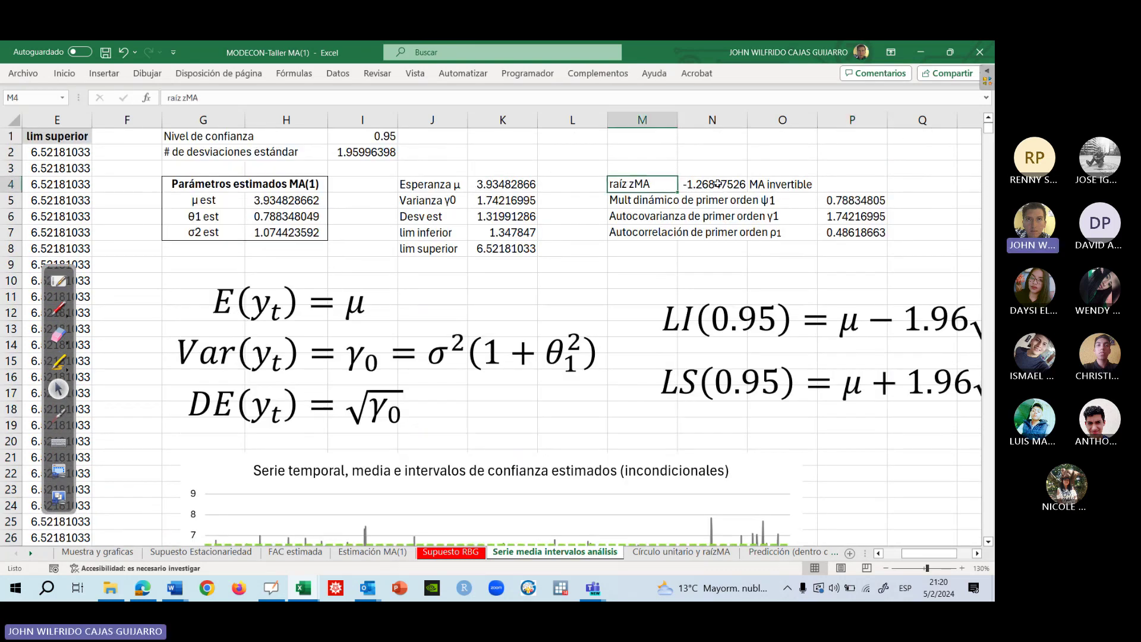
{"action": "left_click", "coordinate": [652, 185]}
{"action": "left_click", "coordinate": [708, 184]}
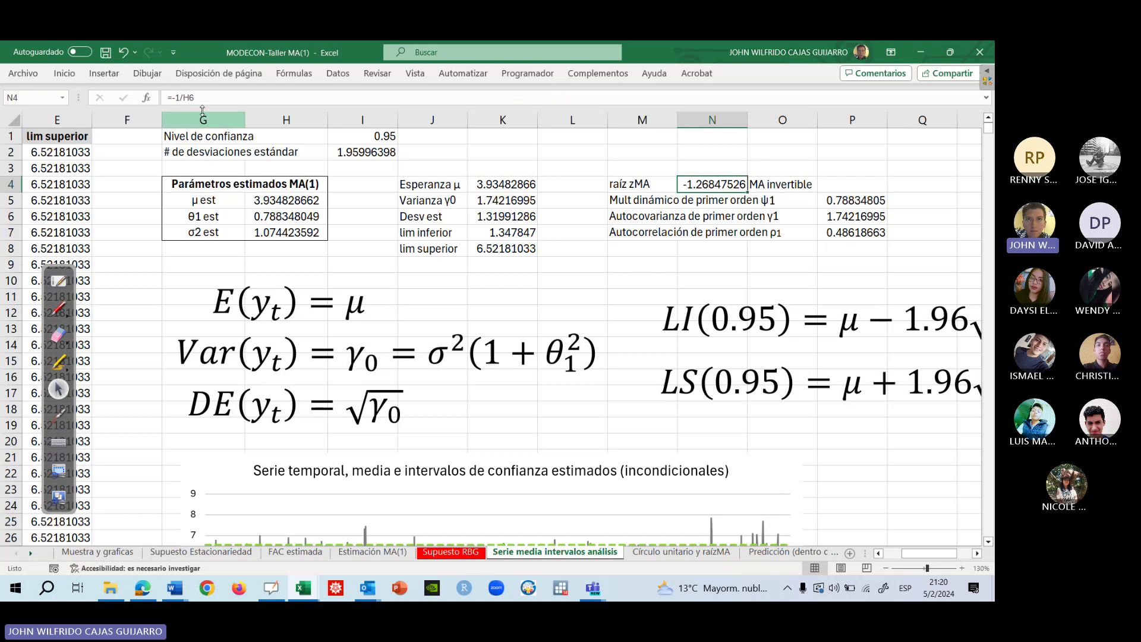
{"action": "key", "text": "Right"}
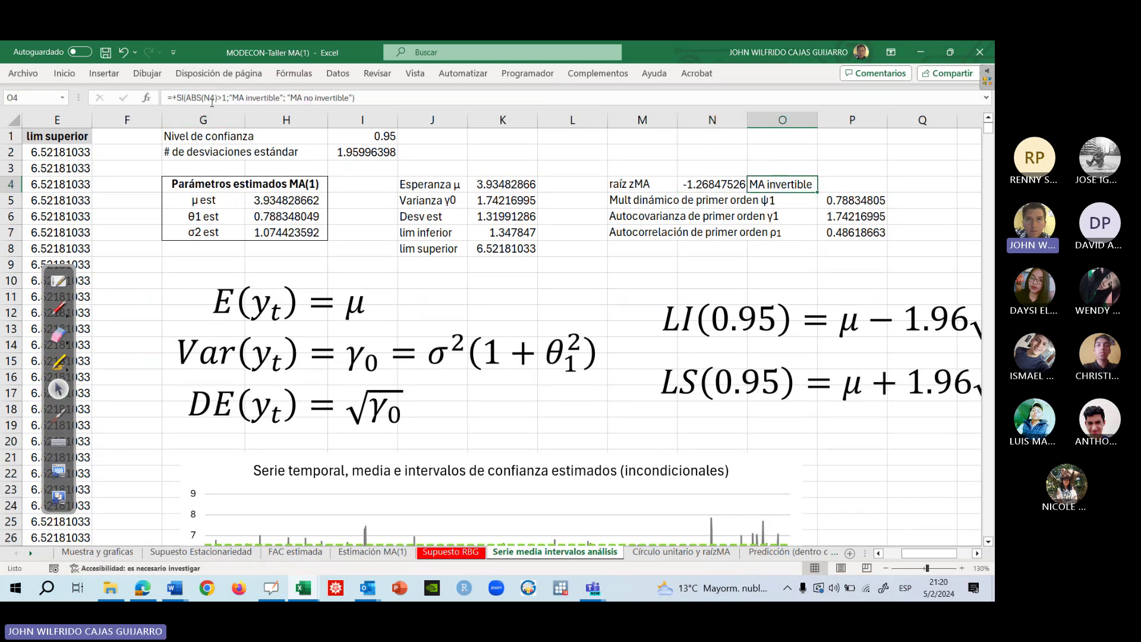
{"action": "left_click", "coordinate": [710, 183]}
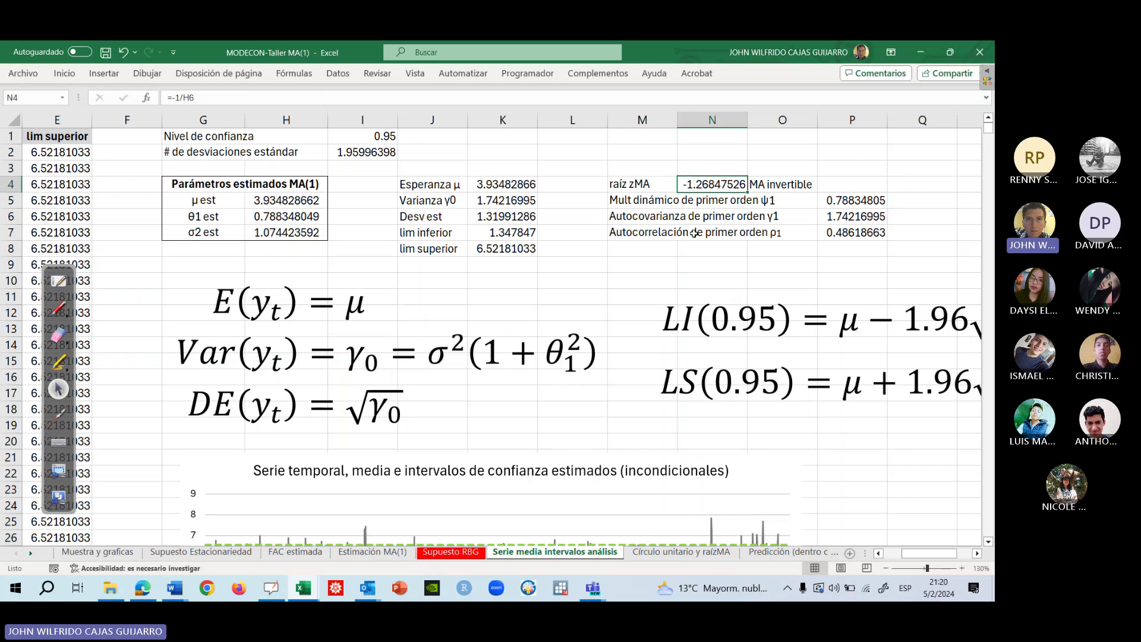
Handwrite |θ1| < 1 and |z^MA| > 1 above the raíz zMA row, with an arrow down to MA invertible.
{"action": "left_click", "coordinate": [58, 308]}
{"action": "mouse_move", "coordinate": [632, 139]}
{"action": "left_mouse_down"}
{"action": "mouse_move", "coordinate": [633, 165]}
{"action": "mouse_move", "coordinate": [656, 166]}
{"action": "left_mouse_up"}
{"action": "mouse_move", "coordinate": [644, 155]}
{"action": "left_mouse_down"}
{"action": "mouse_move", "coordinate": [675, 145]}
{"action": "mouse_move", "coordinate": [700, 164]}
{"action": "mouse_move", "coordinate": [760, 162]}
{"action": "left_mouse_up"}
{"action": "left_click_drag", "start_coordinate": [636, 85], "coordinate": [637, 113]}
{"action": "mouse_move", "coordinate": [669, 89]}
{"action": "left_mouse_down"}
{"action": "mouse_move", "coordinate": [666, 111]}
{"action": "mouse_move", "coordinate": [674, 96]}
{"action": "left_mouse_up"}
{"action": "mouse_move", "coordinate": [684, 107]}
{"action": "left_mouse_down"}
{"action": "mouse_move", "coordinate": [689, 120]}
{"action": "mouse_move", "coordinate": [702, 112]}
{"action": "left_mouse_up"}
{"action": "left_click_drag", "start_coordinate": [728, 92], "coordinate": [727, 109]}
{"action": "left_click_drag", "start_coordinate": [750, 90], "coordinate": [760, 110]}
{"action": "left_click_drag", "start_coordinate": [782, 93], "coordinate": [784, 161]}
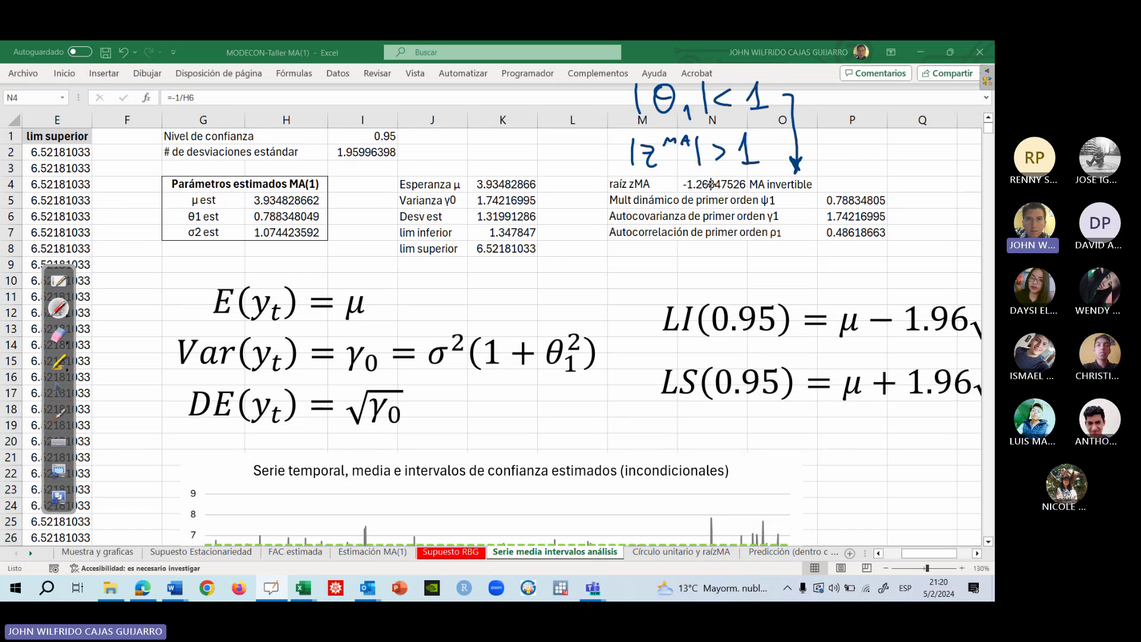
Erase the handwritten invertibility conditions above the raíz zMA row and return to the normal pointer.
{"action": "left_click", "coordinate": [59, 335]}
{"action": "mouse_move", "coordinate": [837, 140]}
{"action": "left_mouse_down"}
{"action": "mouse_move", "coordinate": [803, 102]}
{"action": "mouse_move", "coordinate": [663, 93]}
{"action": "left_mouse_up"}
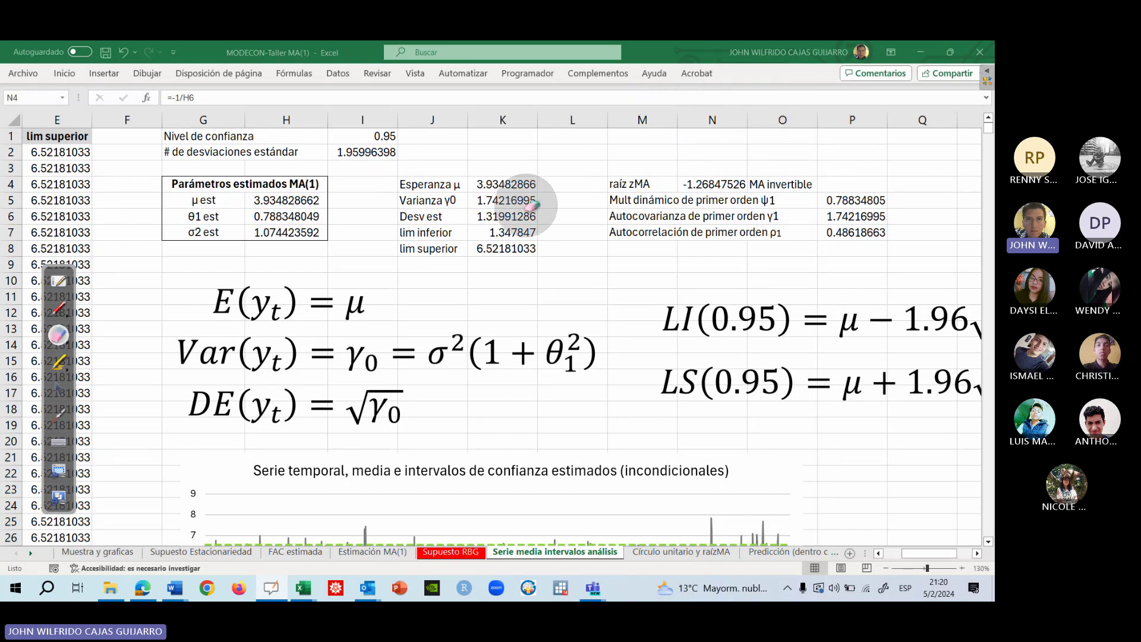
{"action": "left_click", "coordinate": [59, 389]}
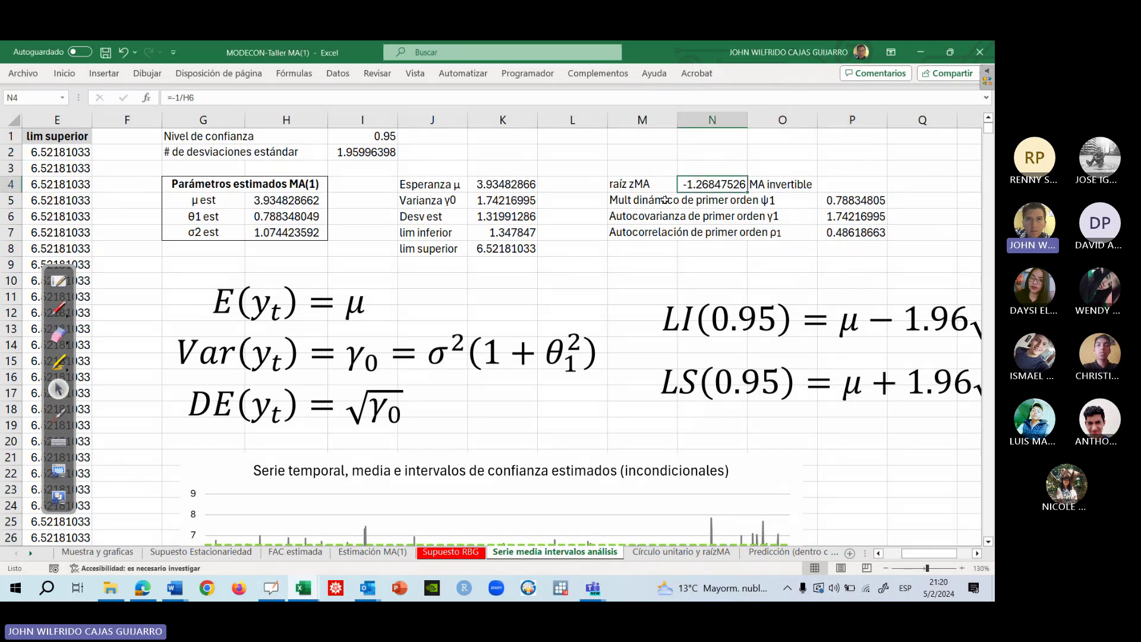
Examine the labels and formulas for the first-order dynamic multiplier, autocovariance and autocorrelation in P5 to P7.
{"action": "left_click", "coordinate": [664, 200]}
{"action": "left_click", "coordinate": [861, 201]}
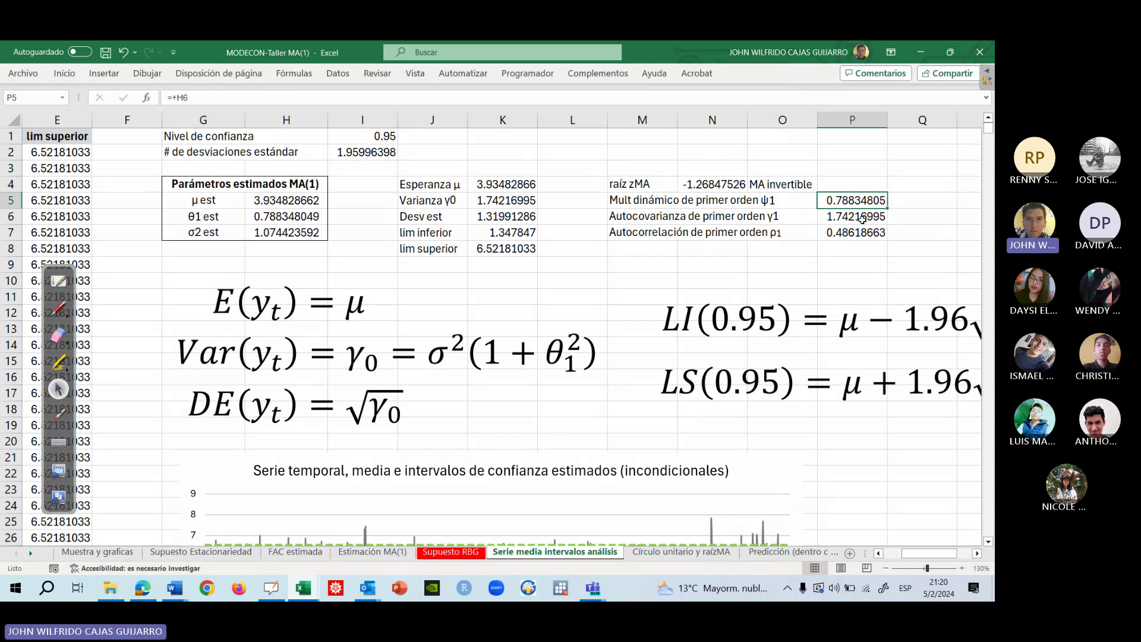
{"action": "left_click", "coordinate": [655, 222]}
{"action": "left_click", "coordinate": [832, 215]}
{"action": "left_click", "coordinate": [644, 233]}
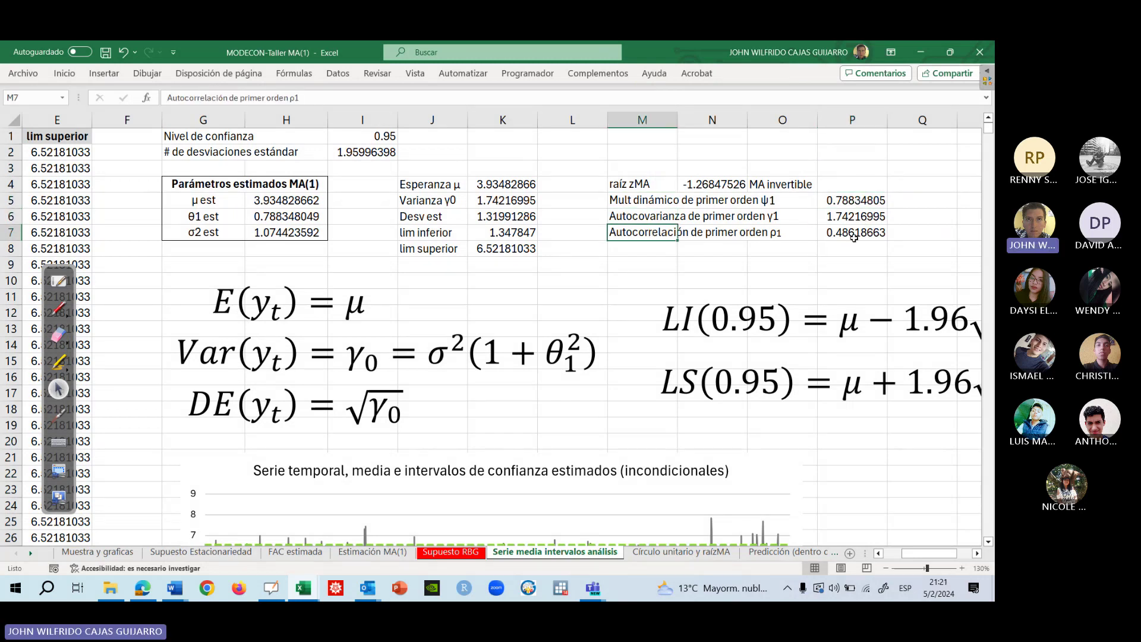
{"action": "left_click", "coordinate": [854, 237]}
{"action": "left_click", "coordinate": [849, 204]}
{"action": "left_click", "coordinate": [844, 217]}
{"action": "left_click", "coordinate": [832, 233]}
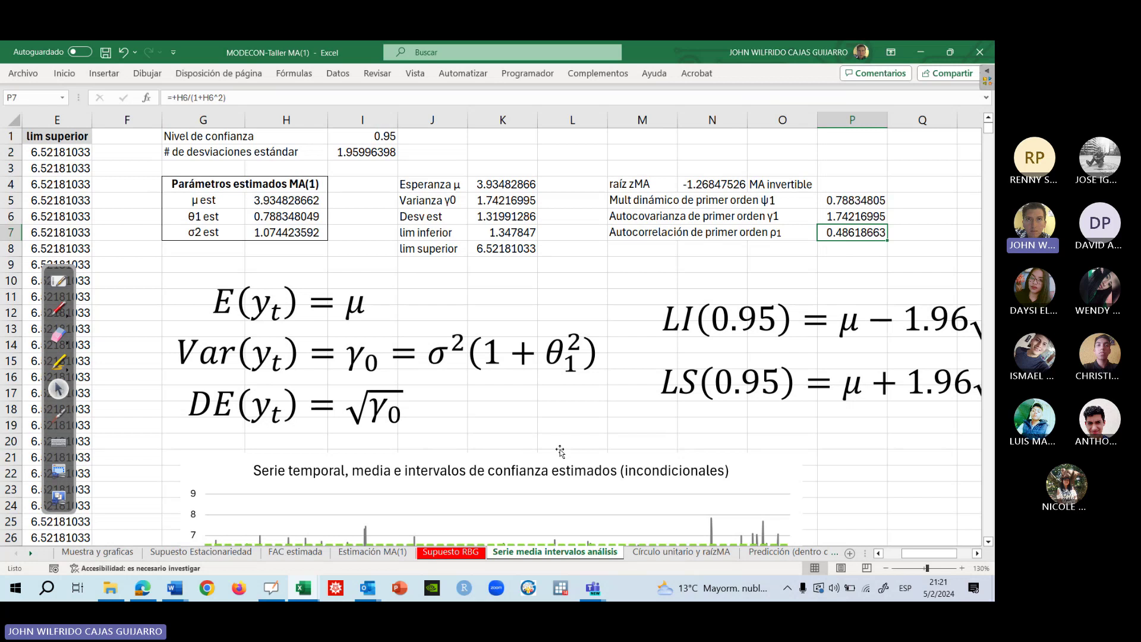
Review the MA root and the first-order multiplier, autocorrelation and autocovariance cells once more, finishing on an empty cell.
{"action": "left_click", "coordinate": [727, 185]}
{"action": "left_click", "coordinate": [847, 200]}
{"action": "left_click", "coordinate": [842, 229]}
{"action": "left_click", "coordinate": [847, 220]}
{"action": "left_click", "coordinate": [851, 280]}
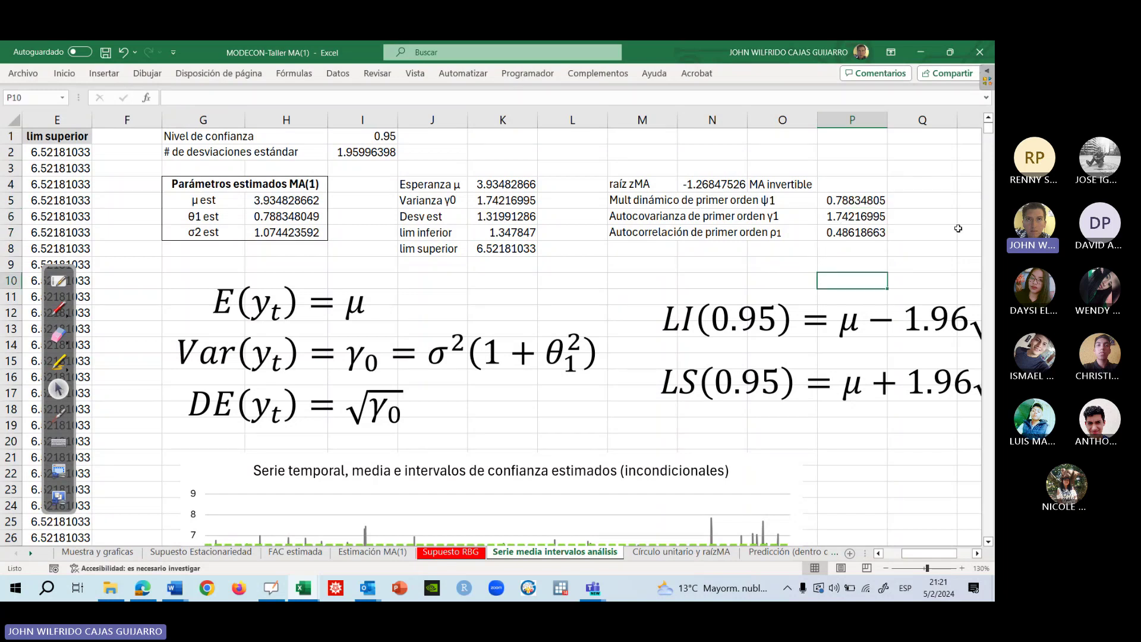
Go to the AR infinito section and handwrite the condition Si |θ1| < 1 above its general equation.
{"action": "left_click", "coordinate": [987, 236]}
{"action": "left_click", "coordinate": [987, 236]}
{"action": "left_click", "coordinate": [987, 241]}
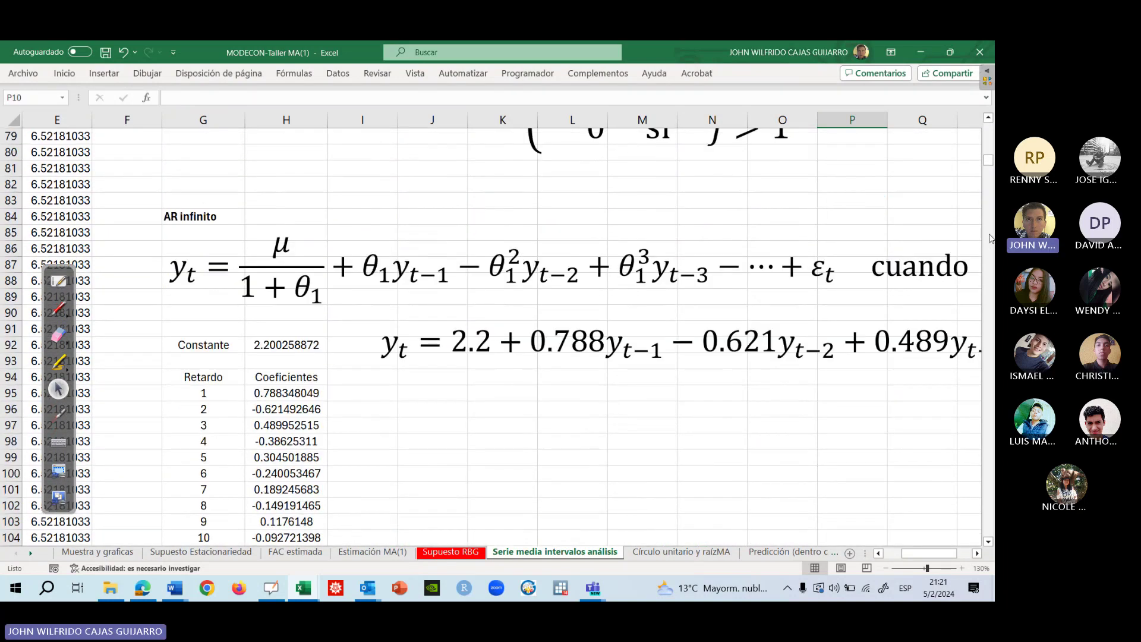
{"action": "left_click_drag", "start_coordinate": [910, 552], "coordinate": [929, 558]}
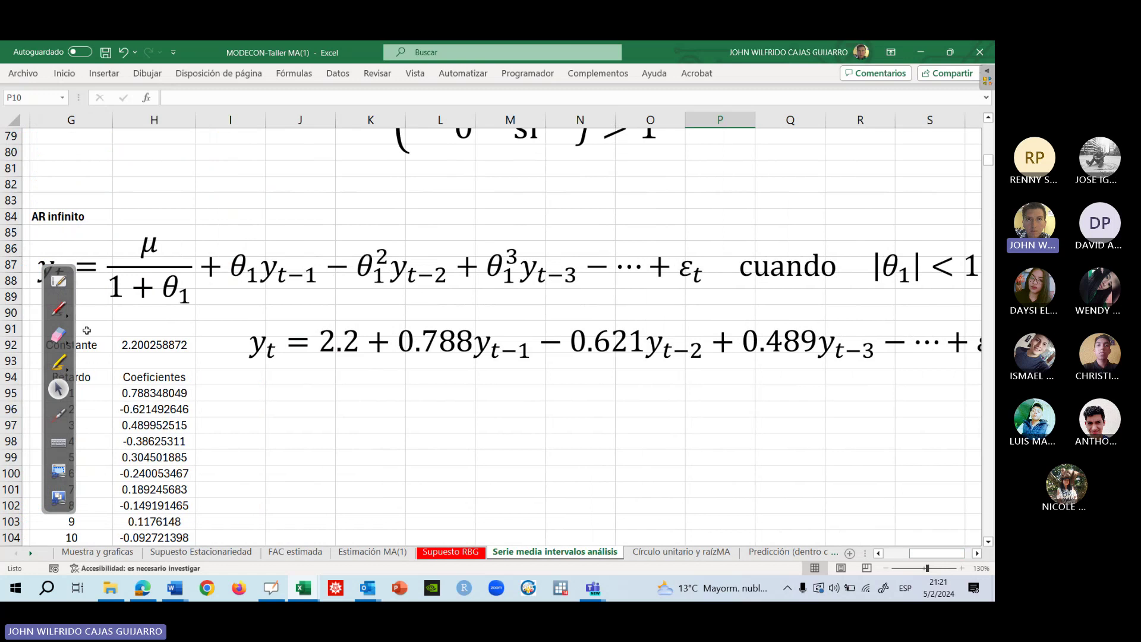
{"action": "left_click", "coordinate": [59, 308]}
{"action": "left_click_drag", "start_coordinate": [190, 167], "coordinate": [181, 192]}
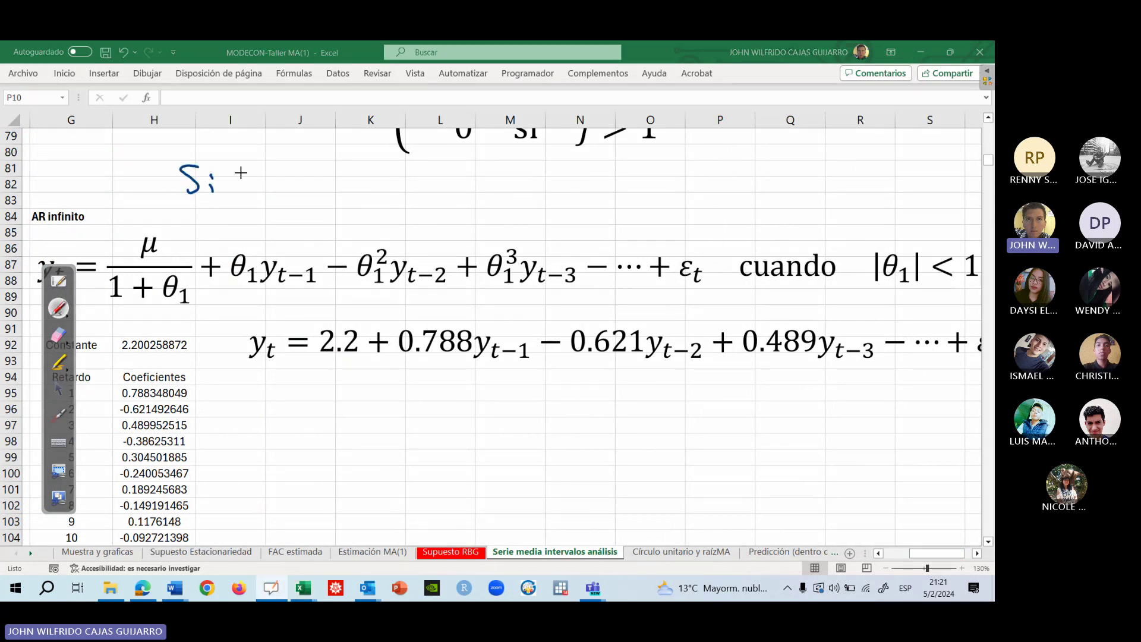
{"action": "mouse_move", "coordinate": [246, 163]}
{"action": "left_mouse_down"}
{"action": "mouse_move", "coordinate": [250, 200]}
{"action": "mouse_move", "coordinate": [275, 172]}
{"action": "left_mouse_up"}
{"action": "left_click_drag", "start_coordinate": [265, 181], "coordinate": [301, 202]}
{"action": "mouse_move", "coordinate": [313, 160]}
{"action": "left_mouse_down"}
{"action": "mouse_move", "coordinate": [315, 200]}
{"action": "mouse_move", "coordinate": [337, 199]}
{"action": "left_mouse_up"}
{"action": "left_click_drag", "start_coordinate": [365, 178], "coordinate": [372, 198]}
{"action": "left_click_drag", "start_coordinate": [363, 198], "coordinate": [389, 197]}
Handwrite the equivalent root condition |z^MA| > 1 above the θ1 condition.
{"action": "left_click_drag", "start_coordinate": [247, 102], "coordinate": [248, 141]}
{"action": "left_click_drag", "start_coordinate": [259, 110], "coordinate": [280, 134]}
{"action": "left_click_drag", "start_coordinate": [262, 121], "coordinate": [309, 97]}
{"action": "mouse_move", "coordinate": [316, 95]}
{"action": "left_mouse_down"}
{"action": "mouse_move", "coordinate": [315, 130]}
{"action": "mouse_move", "coordinate": [339, 114]}
{"action": "left_mouse_up"}
{"action": "left_click_drag", "start_coordinate": [339, 114], "coordinate": [327, 121]}
{"action": "mouse_move", "coordinate": [353, 105]}
{"action": "left_mouse_down"}
{"action": "mouse_move", "coordinate": [366, 95]}
{"action": "mouse_move", "coordinate": [364, 126]}
{"action": "left_mouse_up"}
{"action": "left_click_drag", "start_coordinate": [357, 126], "coordinate": [391, 125]}
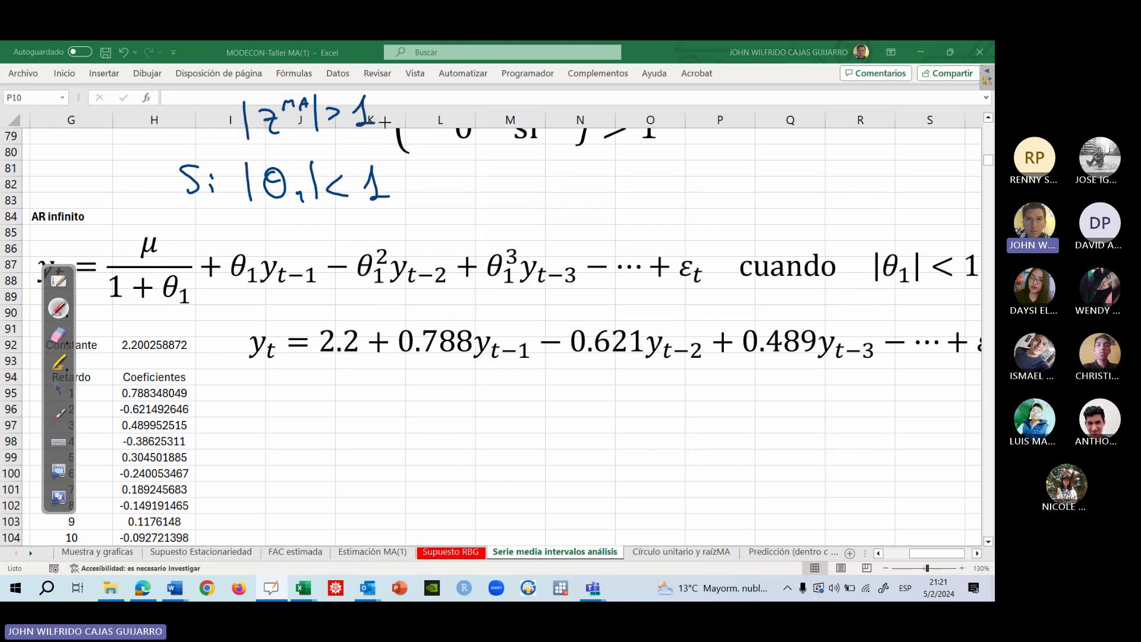
Continue the handwritten condition with an arrow to yt ~ MA(1) and label it invertible underneath.
{"action": "left_click_drag", "start_coordinate": [408, 185], "coordinate": [442, 183]}
{"action": "left_click_drag", "start_coordinate": [467, 171], "coordinate": [478, 200]}
{"action": "left_click_drag", "start_coordinate": [488, 186], "coordinate": [494, 202]}
{"action": "left_click_drag", "start_coordinate": [508, 182], "coordinate": [523, 179]}
{"action": "left_click_drag", "start_coordinate": [537, 192], "coordinate": [559, 190]}
{"action": "left_click_drag", "start_coordinate": [562, 191], "coordinate": [576, 190]}
{"action": "left_click_drag", "start_coordinate": [591, 167], "coordinate": [588, 191]}
{"action": "left_click_drag", "start_coordinate": [601, 173], "coordinate": [621, 195]}
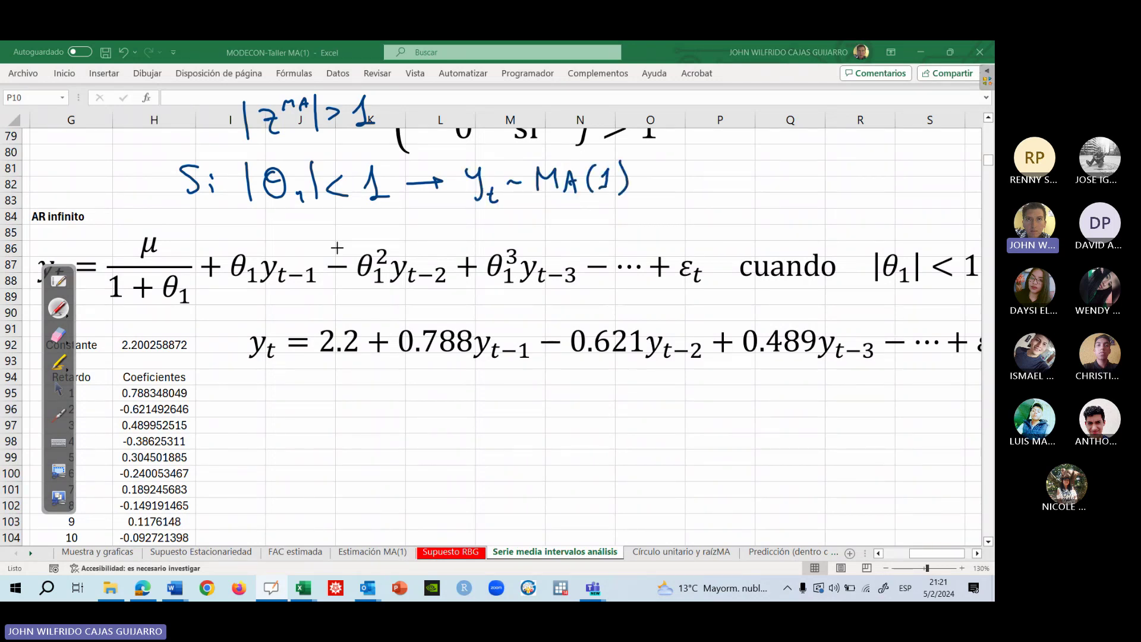
{"action": "mouse_move", "coordinate": [521, 213]}
{"action": "left_mouse_down"}
{"action": "mouse_move", "coordinate": [542, 221]}
{"action": "mouse_move", "coordinate": [595, 202]}
{"action": "mouse_move", "coordinate": [601, 221]}
{"action": "left_mouse_up"}
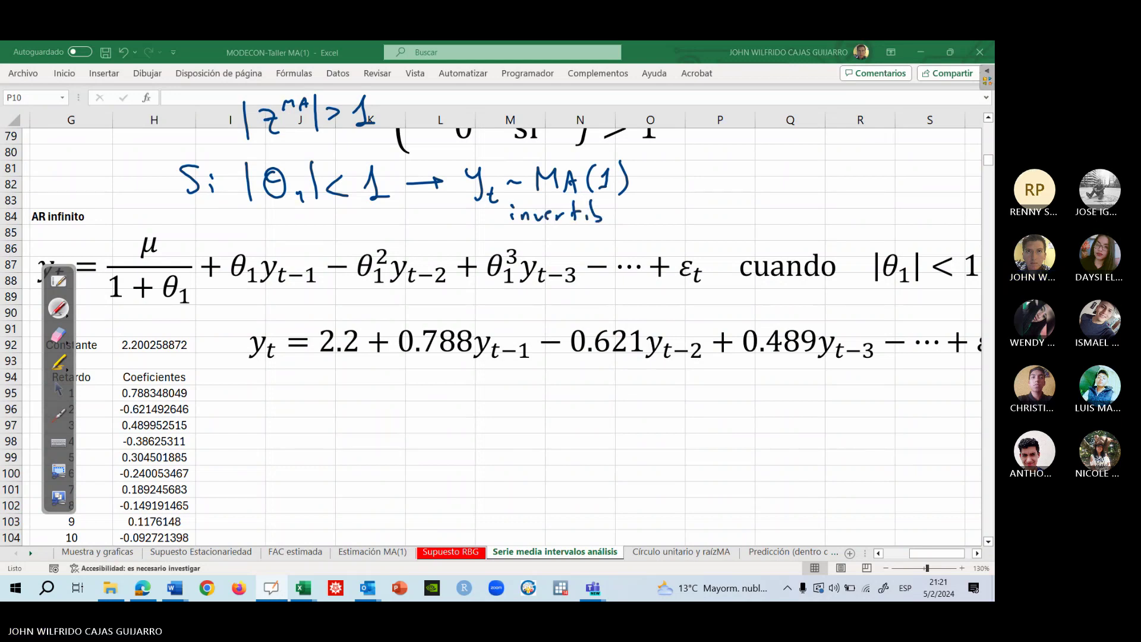
{"action": "left_click_drag", "start_coordinate": [608, 201], "coordinate": [612, 221]}
{"action": "left_click_drag", "start_coordinate": [616, 216], "coordinate": [624, 221]}
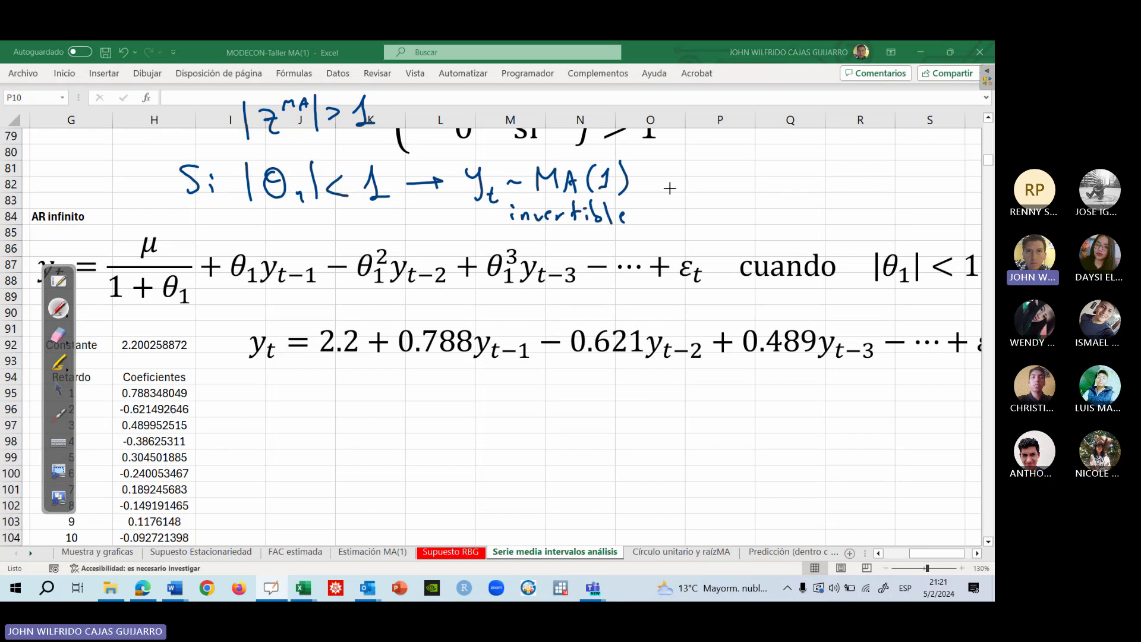
Extend the handwritten note with an arrow to yt ~ AR(∞), label it convergente and switch to the laser pointer.
{"action": "left_click_drag", "start_coordinate": [657, 178], "coordinate": [698, 176]}
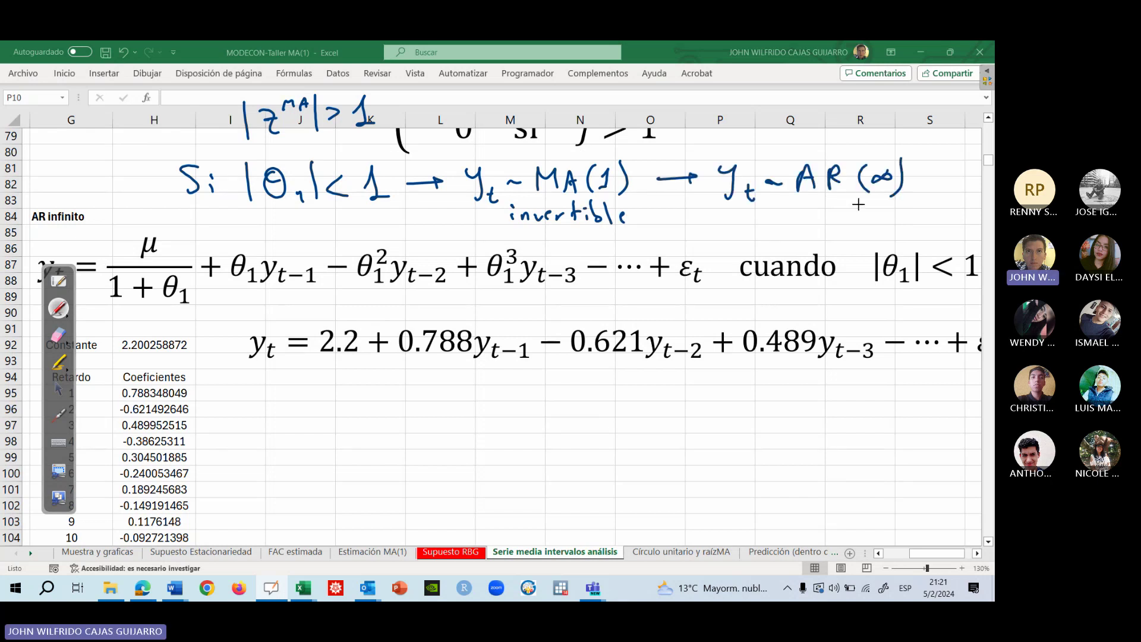
{"action": "left_click_drag", "start_coordinate": [798, 209], "coordinate": [823, 224]}
{"action": "left_click_drag", "start_coordinate": [824, 215], "coordinate": [848, 222]}
{"action": "left_click_drag", "start_coordinate": [850, 215], "coordinate": [913, 221]}
{"action": "left_click_drag", "start_coordinate": [904, 211], "coordinate": [926, 213]}
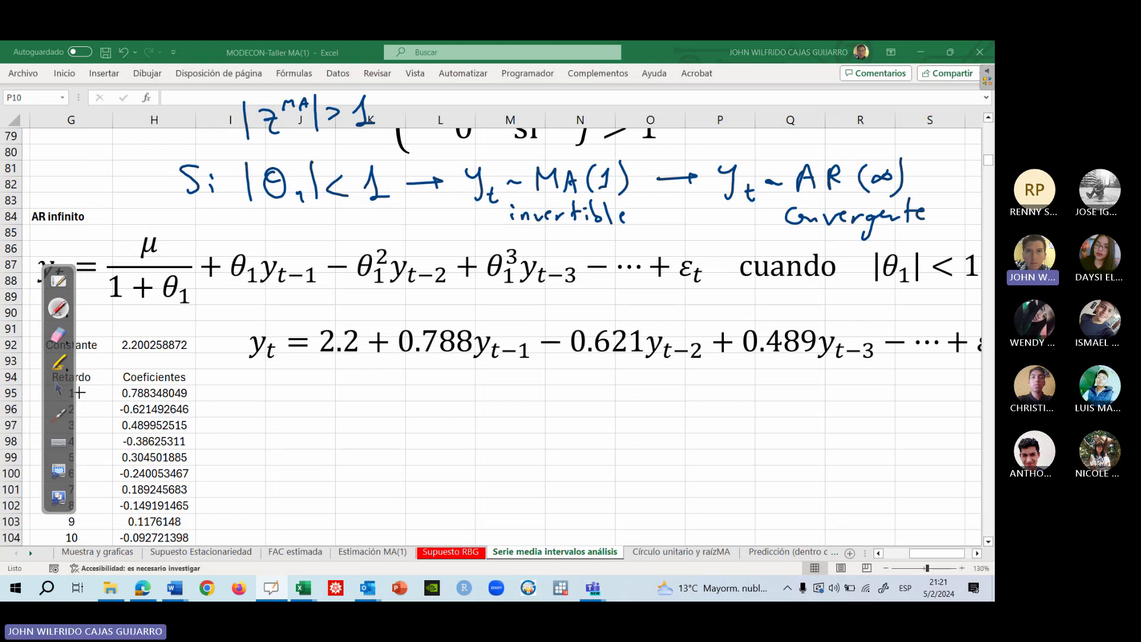
{"action": "left_click", "coordinate": [60, 412]}
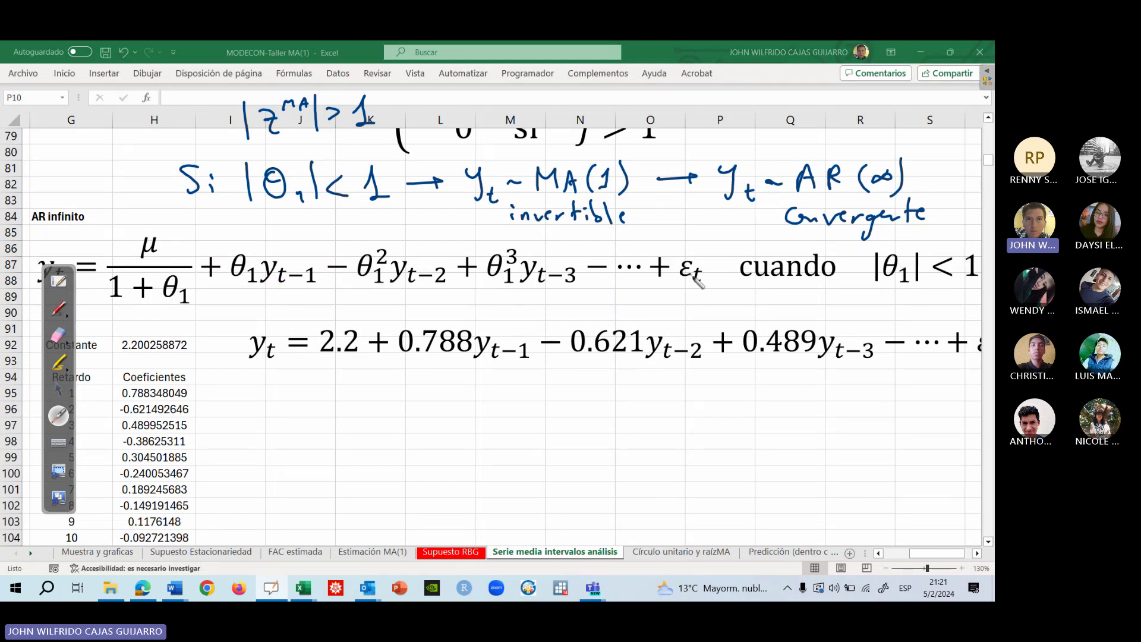
Move the annotation toolbar to the far side and shift the numeric AR(∞) equation so it is fully visible, ready for the laser pointer.
{"action": "mouse_move", "coordinate": [70, 371]}
{"action": "left_mouse_down"}
{"action": "mouse_move", "coordinate": [893, 420]}
{"action": "mouse_move", "coordinate": [968, 432]}
{"action": "mouse_move", "coordinate": [972, 486]}
{"action": "left_mouse_up"}
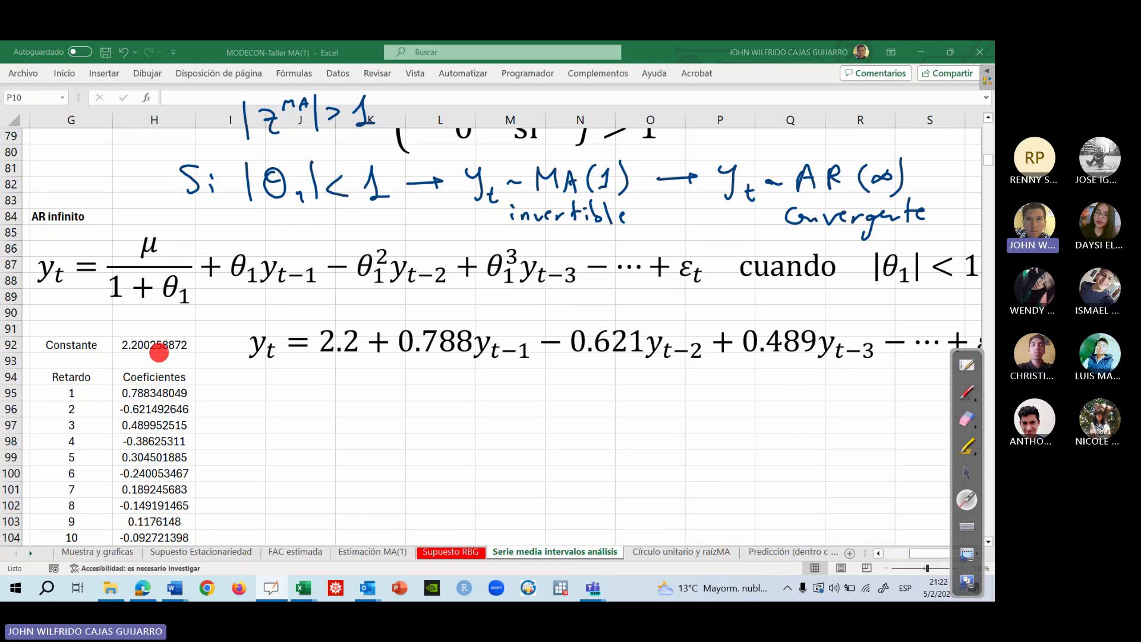
{"action": "left_click", "coordinate": [966, 473]}
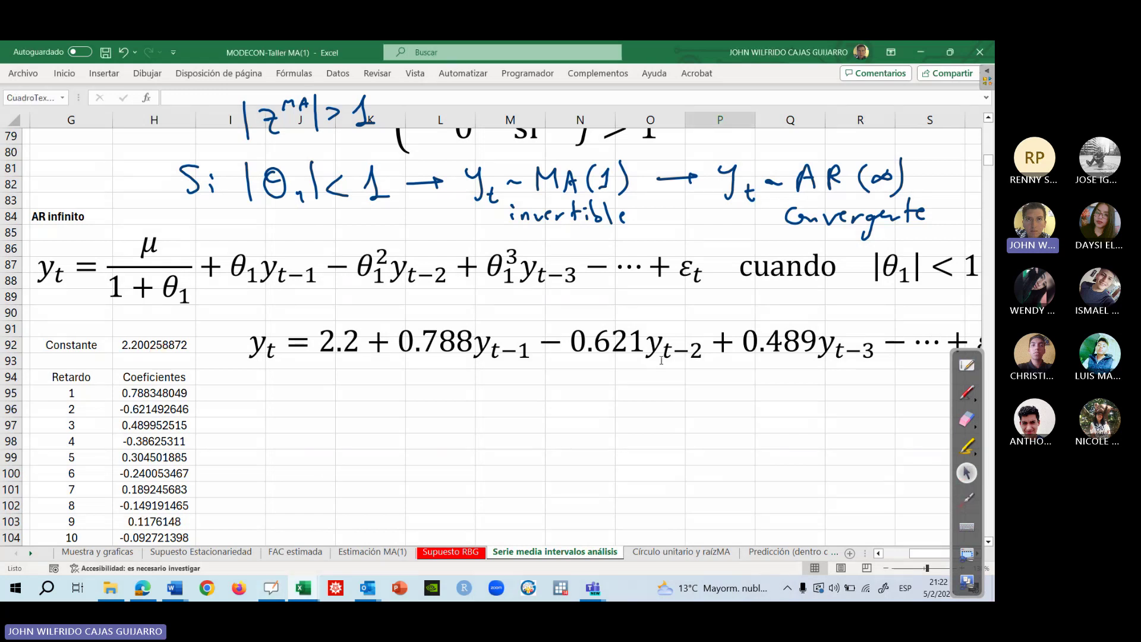
{"action": "left_click", "coordinate": [633, 359]}
{"action": "left_click_drag", "start_coordinate": [632, 363], "coordinate": [589, 350]}
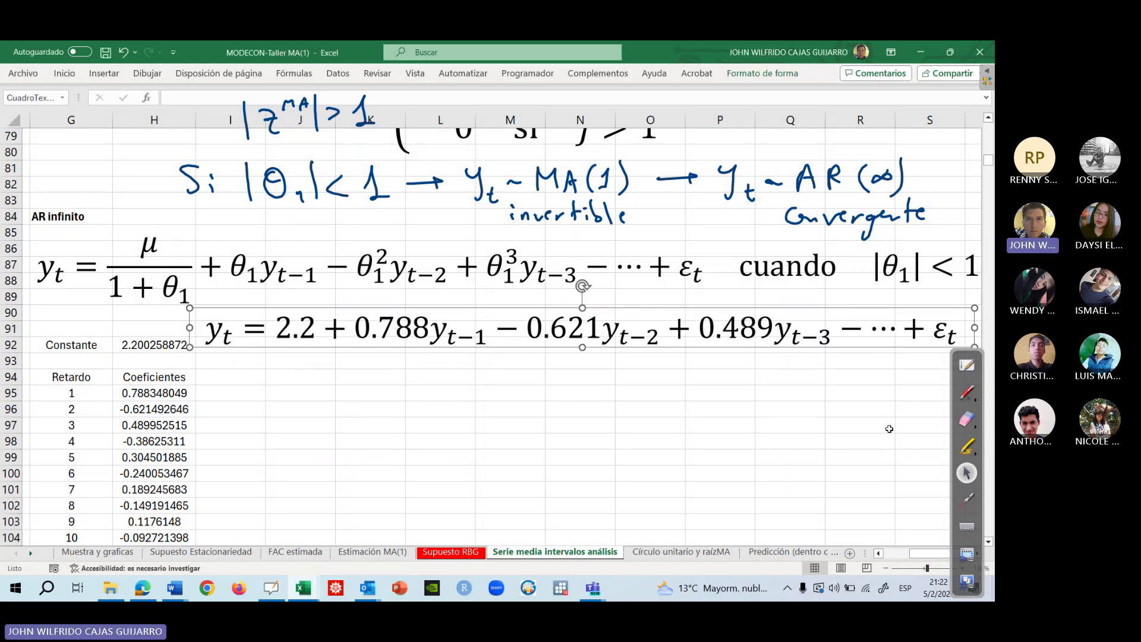
{"action": "left_click", "coordinate": [967, 500]}
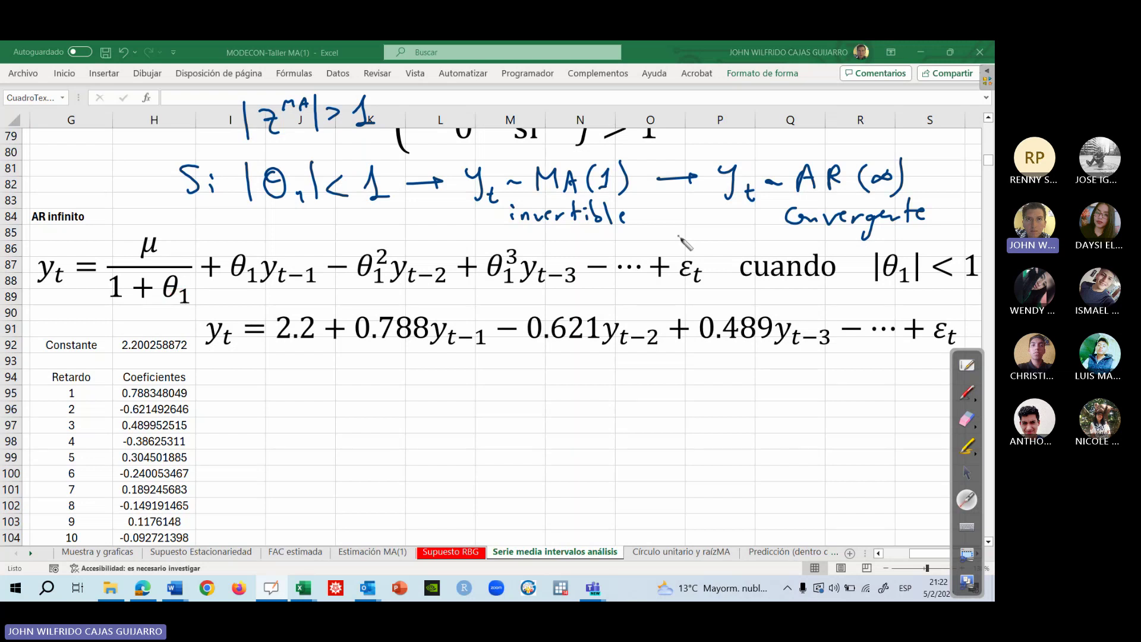
Examine the formula behind the Constante value of the AR infinito section, then return to the laser pointer.
{"action": "left_click", "coordinate": [967, 473]}
{"action": "left_click", "coordinate": [154, 345]}
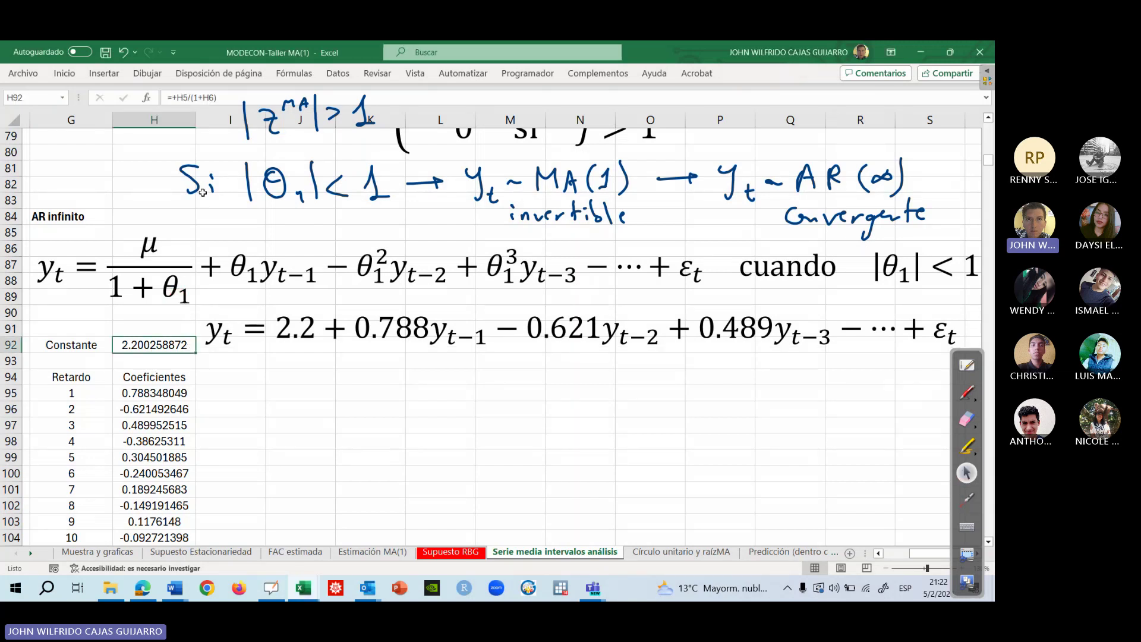
{"action": "left_click", "coordinate": [222, 96]}
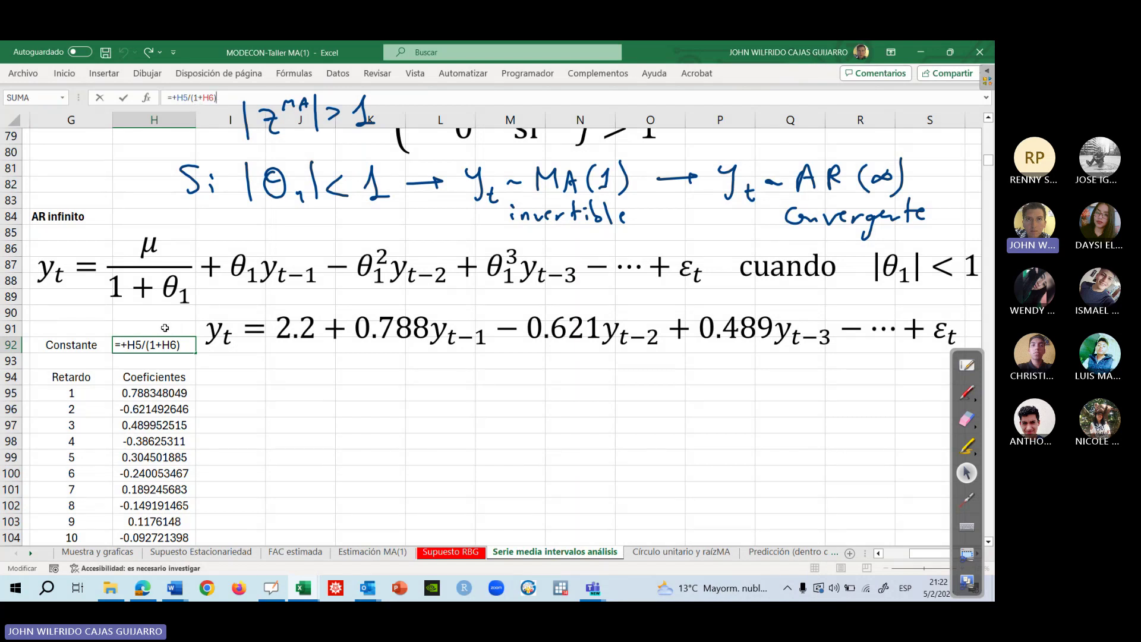
{"action": "key", "text": "Return"}
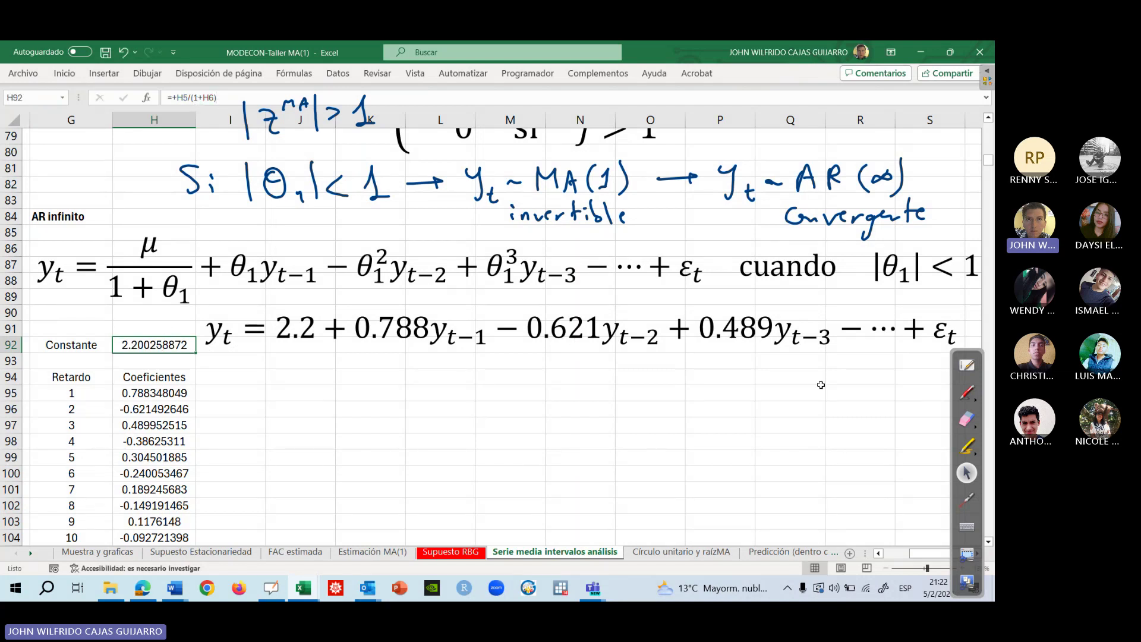
{"action": "left_click", "coordinate": [967, 499]}
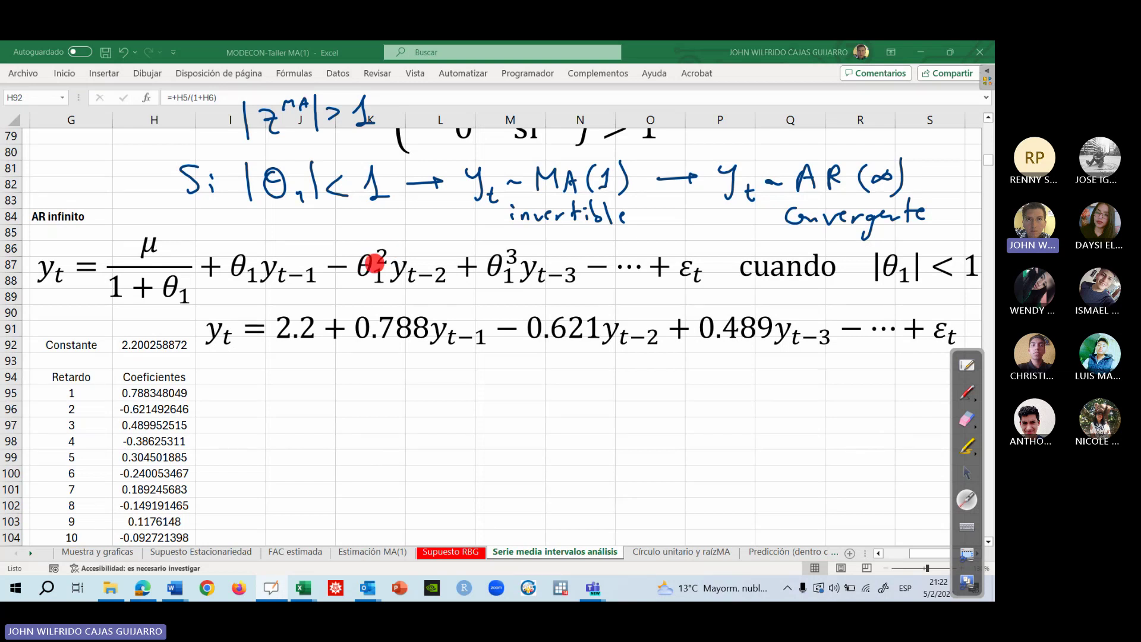
Examine the formulas of the AR infinito coefficients from lag 2 down to lag 9.
{"action": "left_click", "coordinate": [967, 473]}
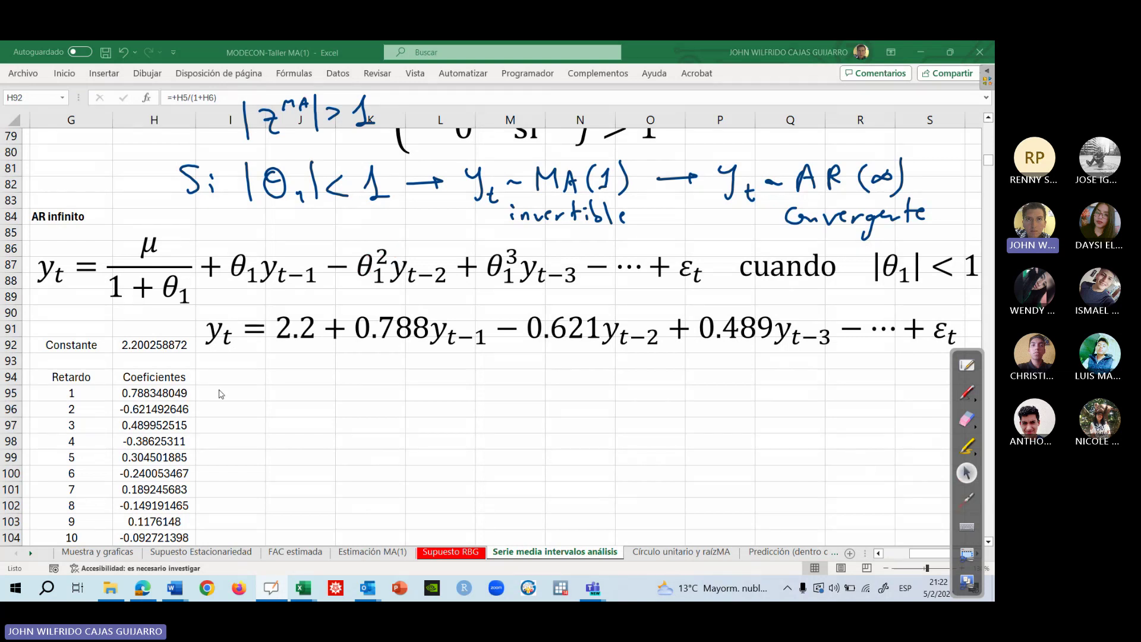
{"action": "left_click", "coordinate": [143, 410]}
{"action": "left_click", "coordinate": [146, 427]}
{"action": "left_click", "coordinate": [147, 441]}
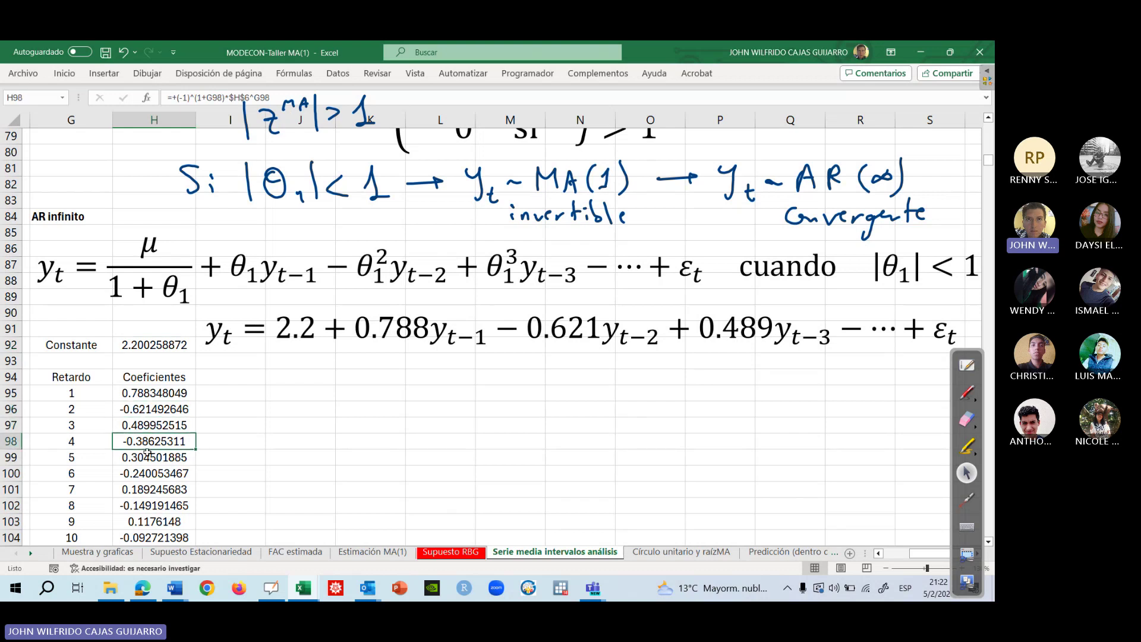
{"action": "left_click", "coordinate": [148, 456]}
{"action": "left_click", "coordinate": [150, 474]}
{"action": "left_click", "coordinate": [152, 489]}
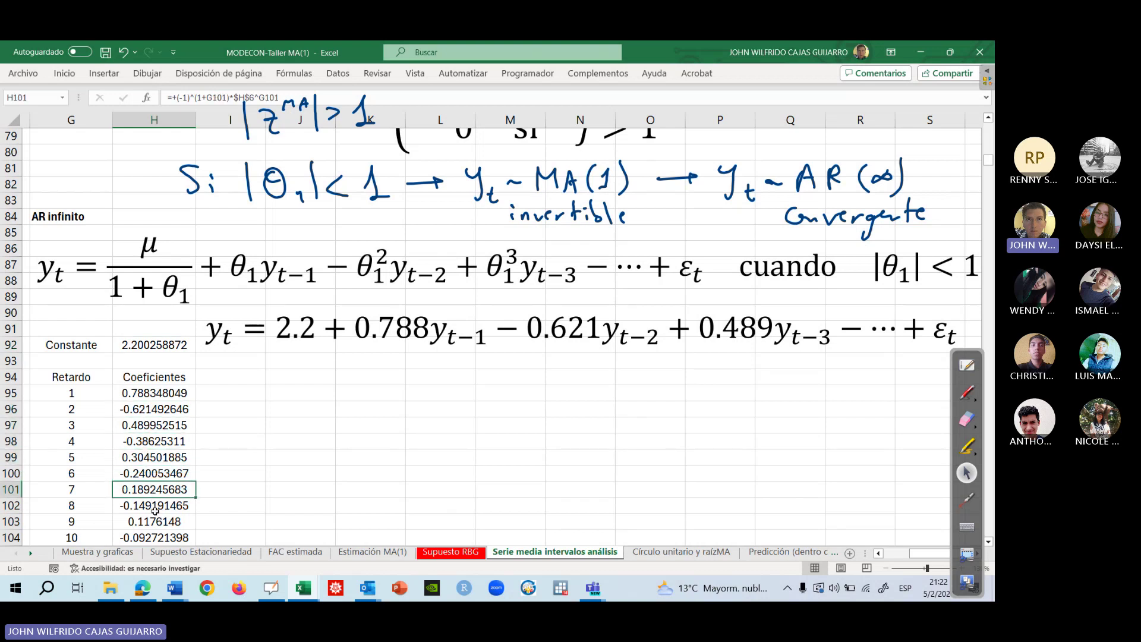
{"action": "left_click", "coordinate": [154, 506]}
{"action": "left_click", "coordinate": [172, 521]}
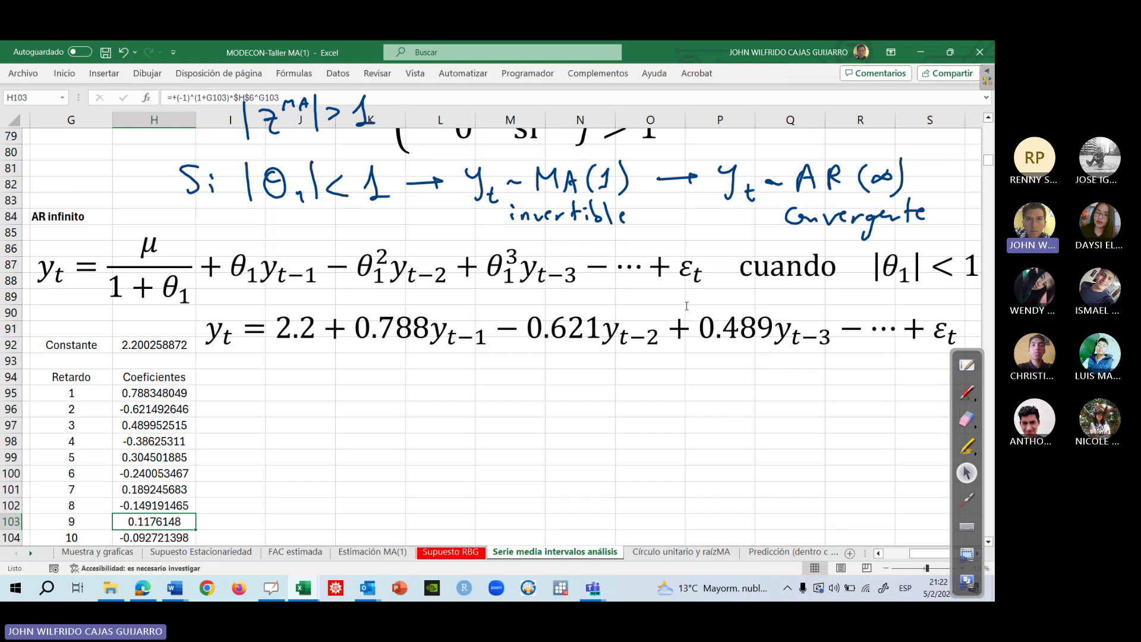
Erase the handwritten invertibility notes above the AR infinito equation and return to the selection pointer.
{"action": "left_click", "coordinate": [967, 419]}
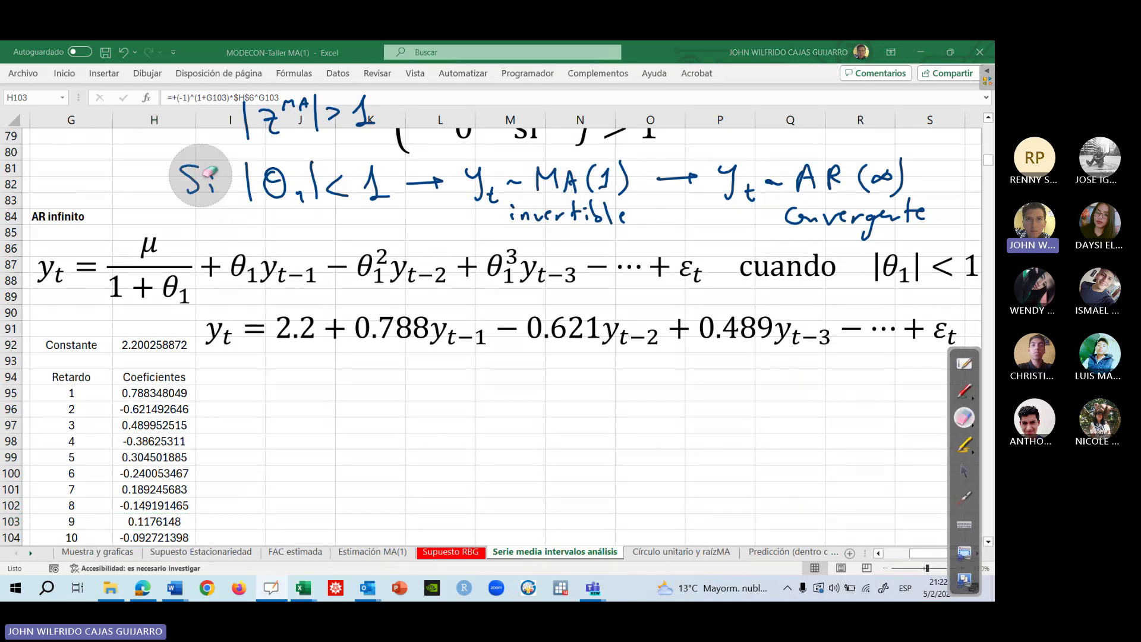
{"action": "mouse_move", "coordinate": [201, 175]}
{"action": "left_mouse_down"}
{"action": "mouse_move", "coordinate": [657, 190]}
{"action": "mouse_move", "coordinate": [873, 171]}
{"action": "mouse_move", "coordinate": [967, 231]}
{"action": "mouse_move", "coordinate": [275, 126]}
{"action": "left_mouse_up"}
{"action": "left_click", "coordinate": [963, 471]}
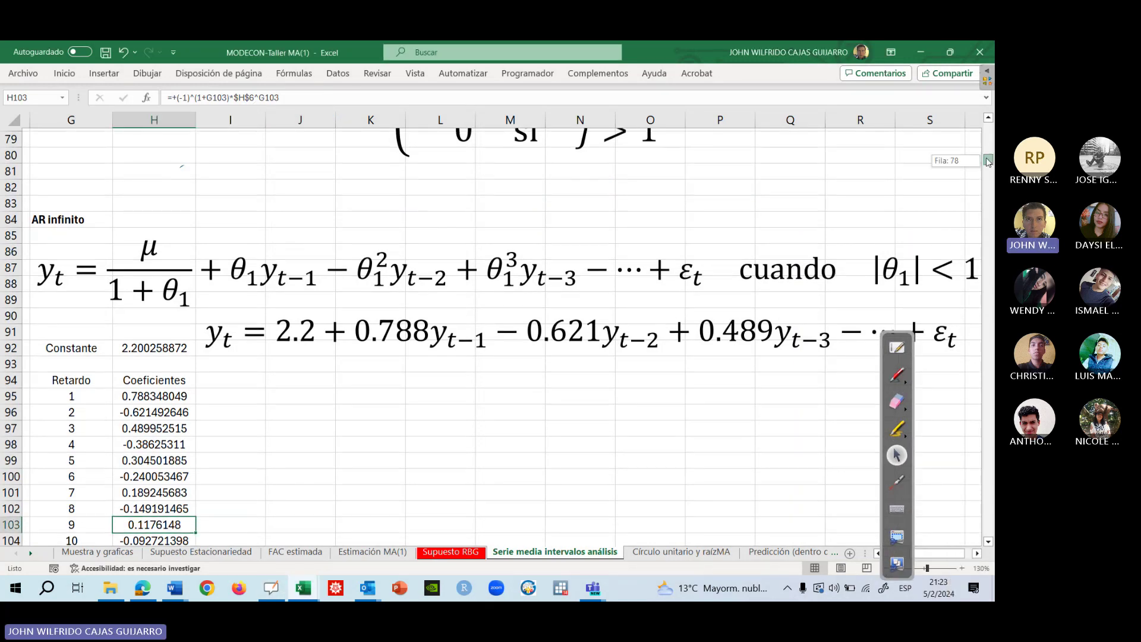
Fill the Parámetros estimados MA(1) table in G4:H7 with yellow.
{"action": "left_click_drag", "start_coordinate": [987, 162], "coordinate": [987, 123]}
{"action": "left_click_drag", "start_coordinate": [109, 175], "coordinate": [172, 233]}
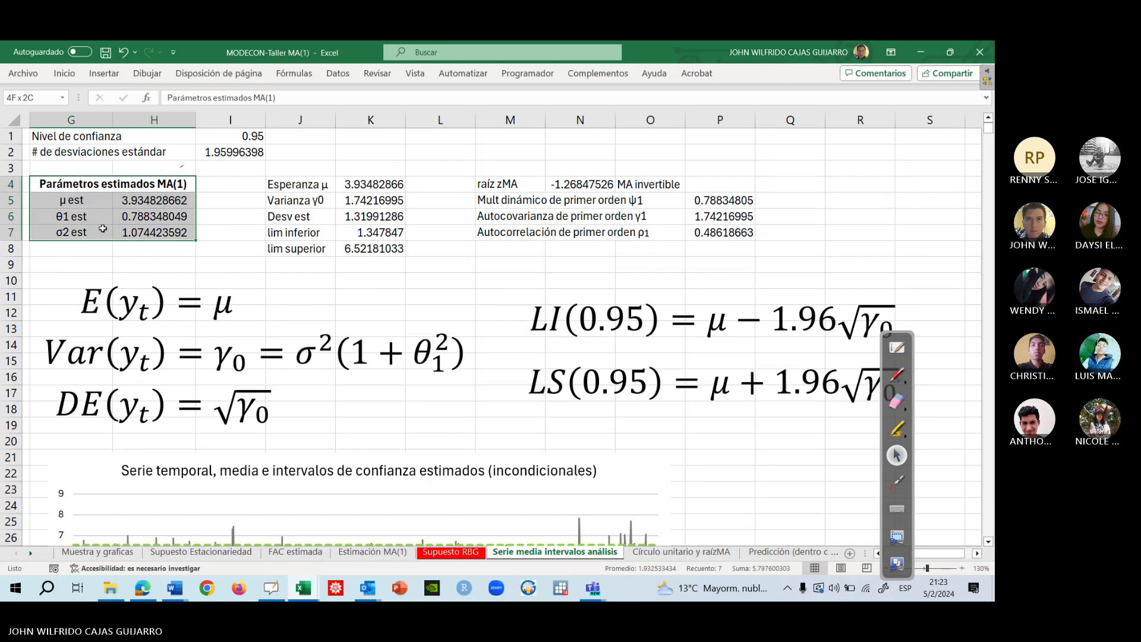
{"action": "left_click", "coordinate": [84, 74]}
{"action": "left_click", "coordinate": [66, 74]}
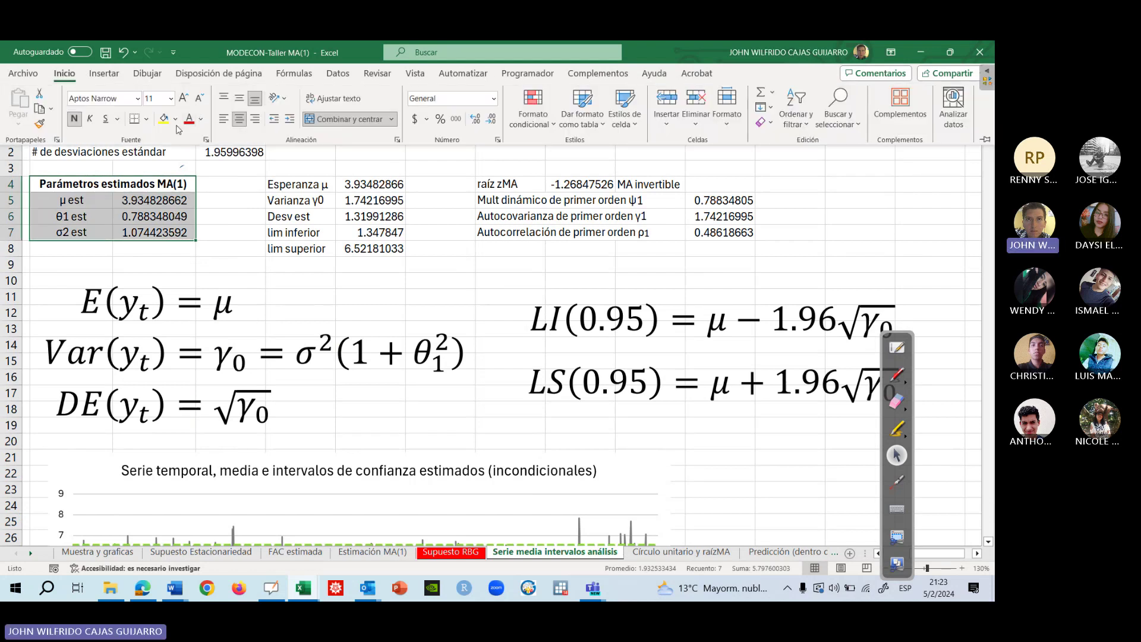
{"action": "left_click", "coordinate": [164, 118]}
{"action": "left_click", "coordinate": [343, 288]}
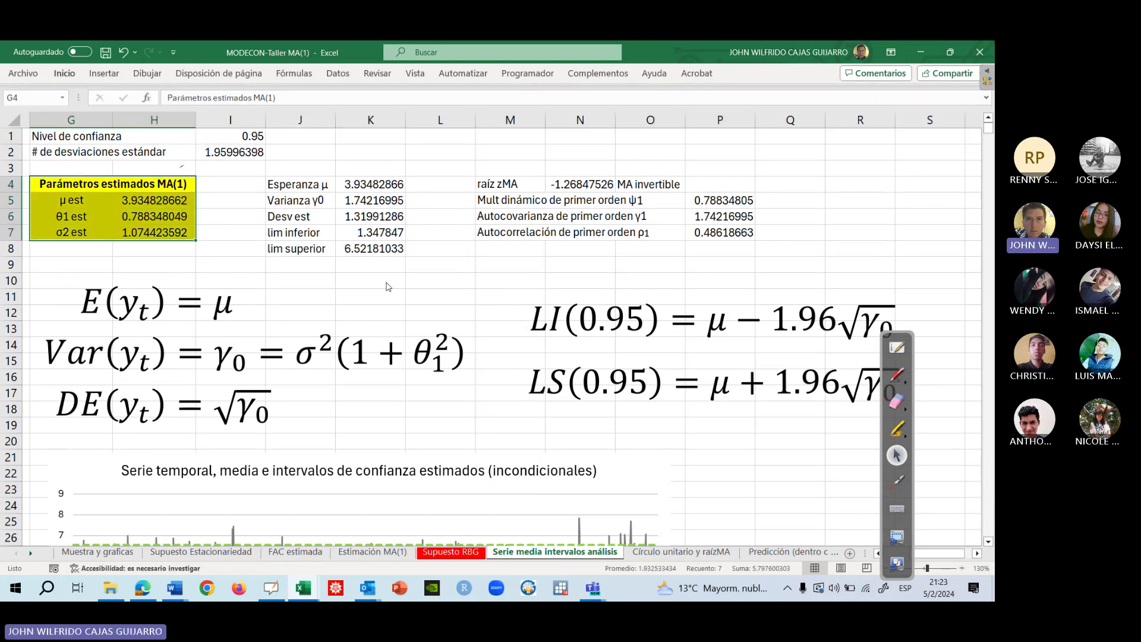
{"action": "left_click", "coordinate": [357, 281]}
Trace the μ and θ1 estimates back to the Estimación MA(1) sheet, then return to Serie media intervalos análisis.
{"action": "left_click_drag", "start_coordinate": [946, 555], "coordinate": [927, 558]}
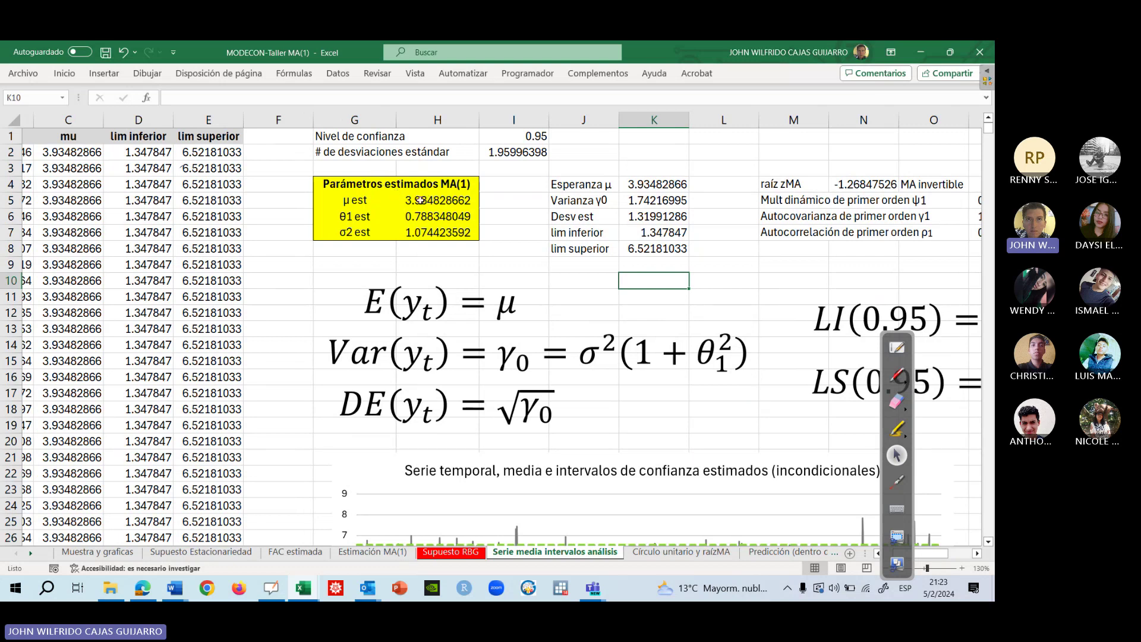
{"action": "left_click", "coordinate": [420, 200]}
{"action": "left_click", "coordinate": [421, 216]}
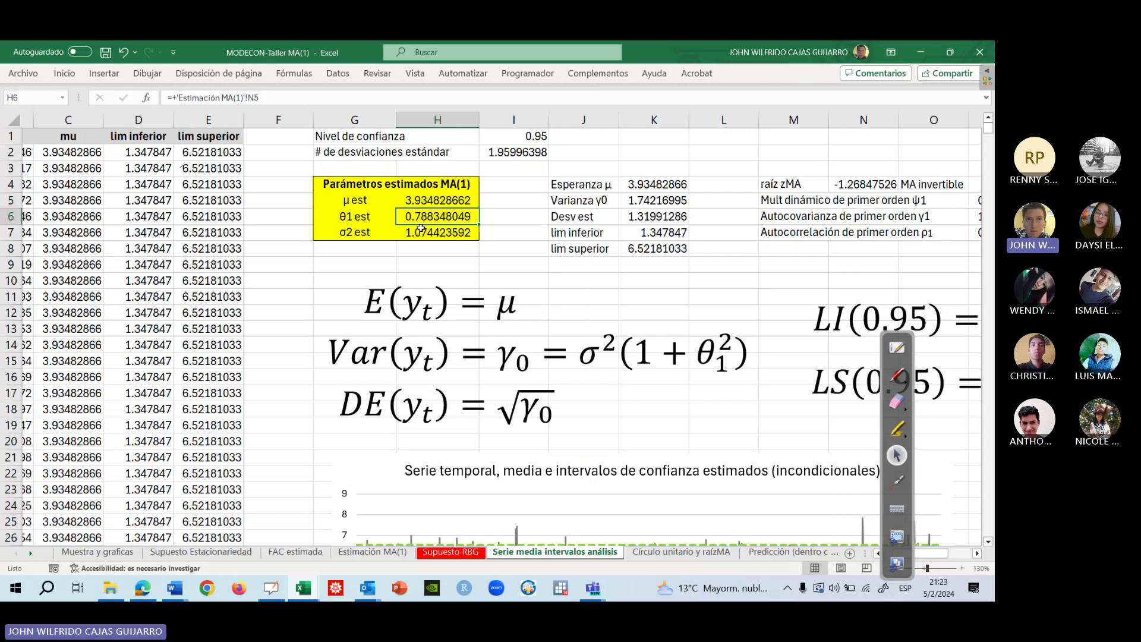
{"action": "left_click", "coordinate": [373, 552]}
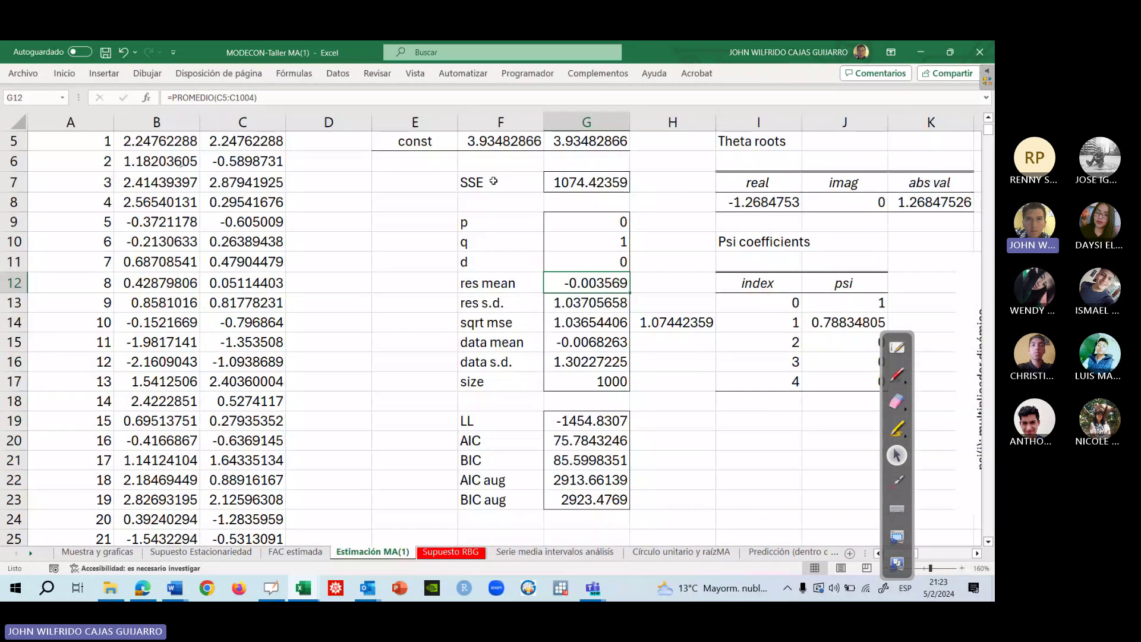
{"action": "scroll", "coordinate": [493, 181], "scroll_direction": "up", "scroll_amount": 2}
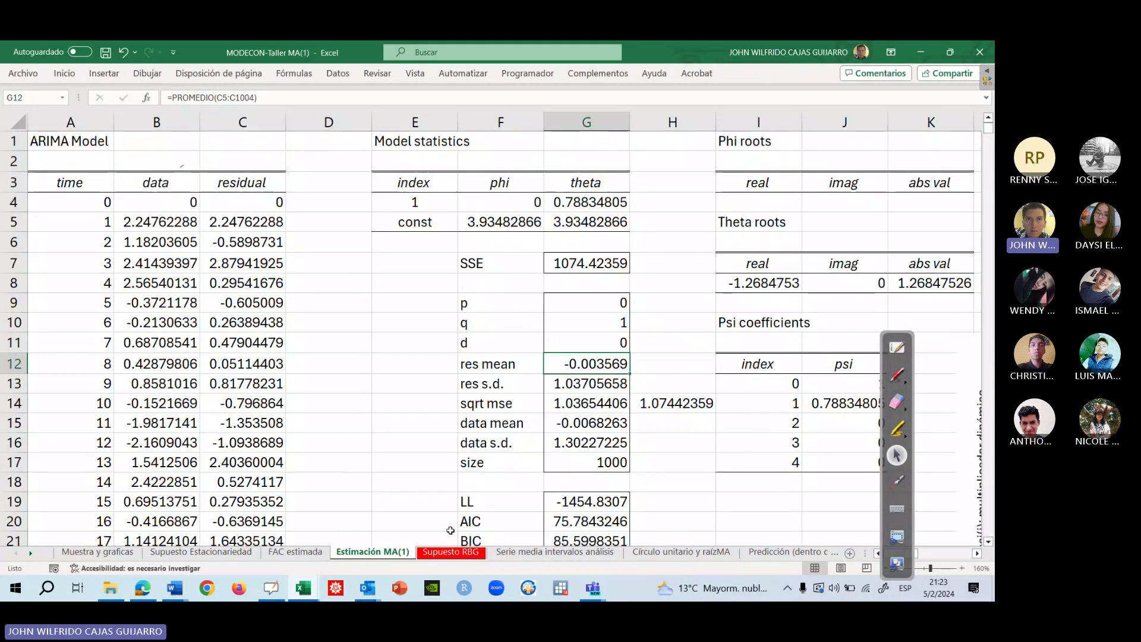
{"action": "left_click", "coordinate": [498, 552]}
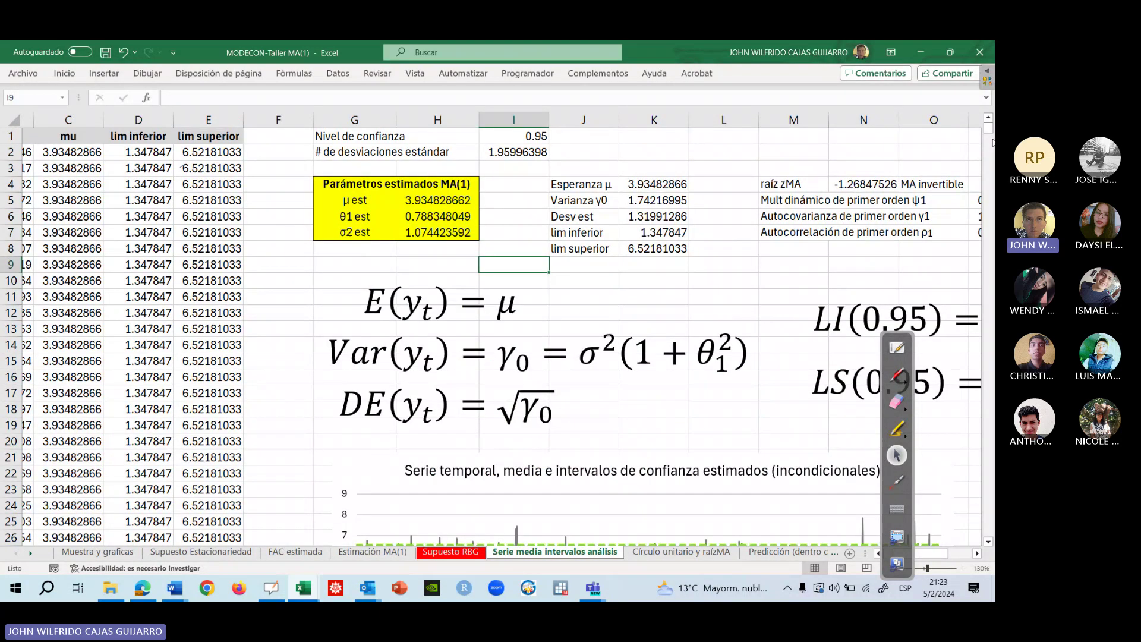
Move the annotation toolbar over the confidence limit columns so it no longer covers the LI and LS formulas.
{"action": "left_click_drag", "start_coordinate": [990, 132], "coordinate": [990, 132]}
{"action": "mouse_move", "coordinate": [991, 137]}
{"action": "left_mouse_down"}
{"action": "mouse_move", "coordinate": [991, 163]}
{"action": "mouse_move", "coordinate": [990, 134]}
{"action": "left_mouse_up"}
{"action": "left_click_drag", "start_coordinate": [885, 423], "coordinate": [121, 297]}
{"action": "left_click", "coordinate": [122, 300]}
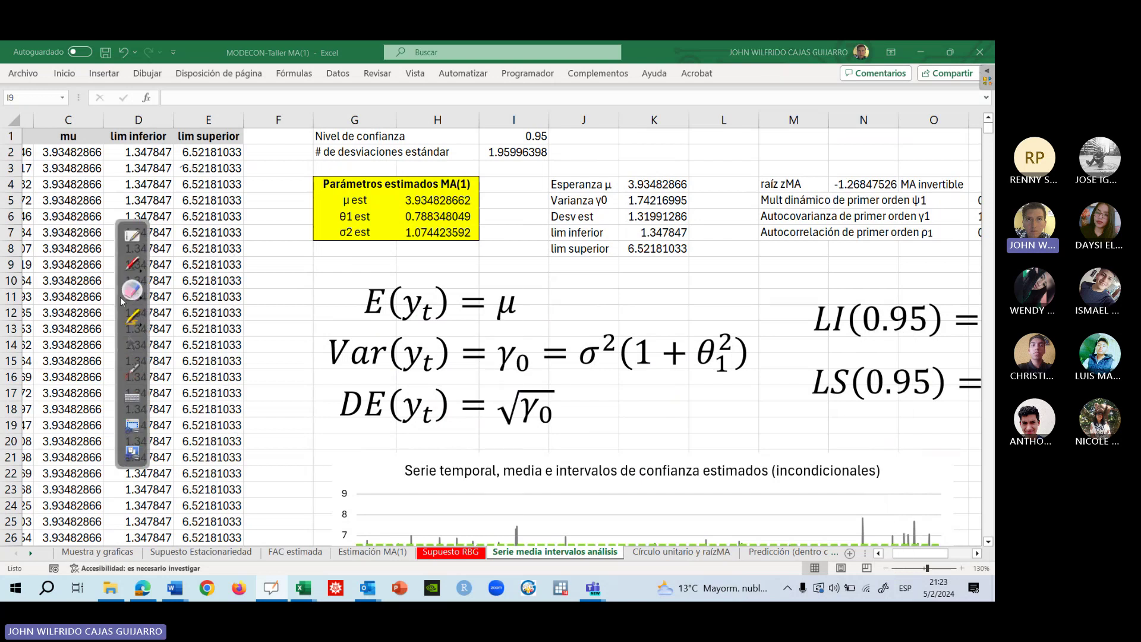
Switch to the OpenBoard whiteboard and go to the blank space below the point 6 confidence limits.
{"action": "left_click", "coordinate": [127, 241]}
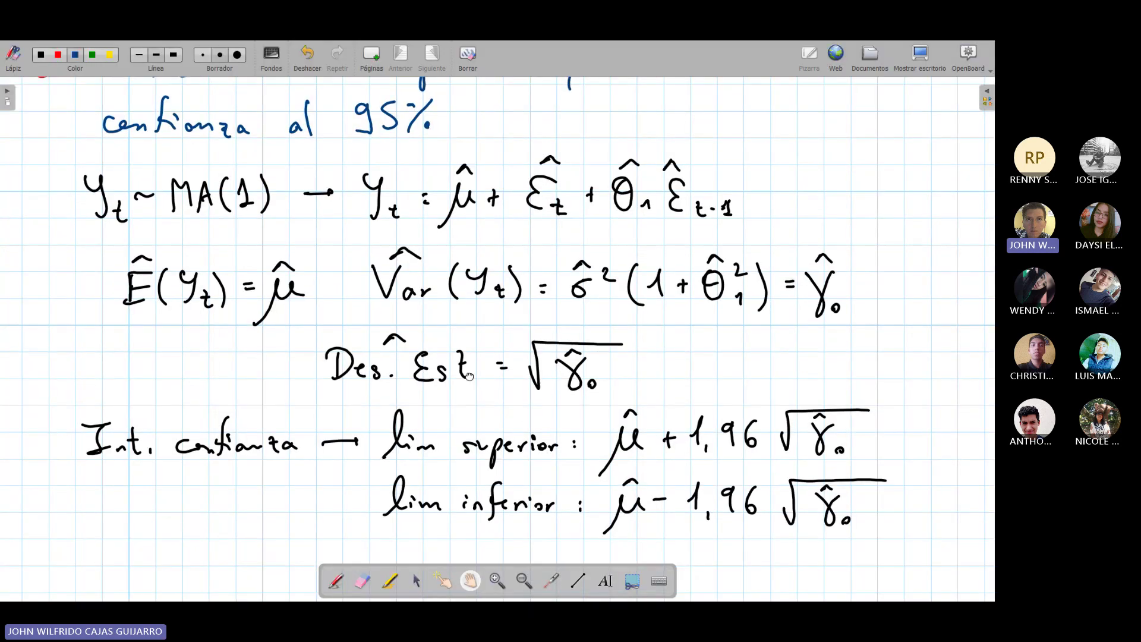
{"action": "left_click_drag", "start_coordinate": [469, 376], "coordinate": [470, 495]}
{"action": "left_click_drag", "start_coordinate": [476, 440], "coordinate": [469, 486]}
{"action": "left_click_drag", "start_coordinate": [474, 376], "coordinate": [474, 328]}
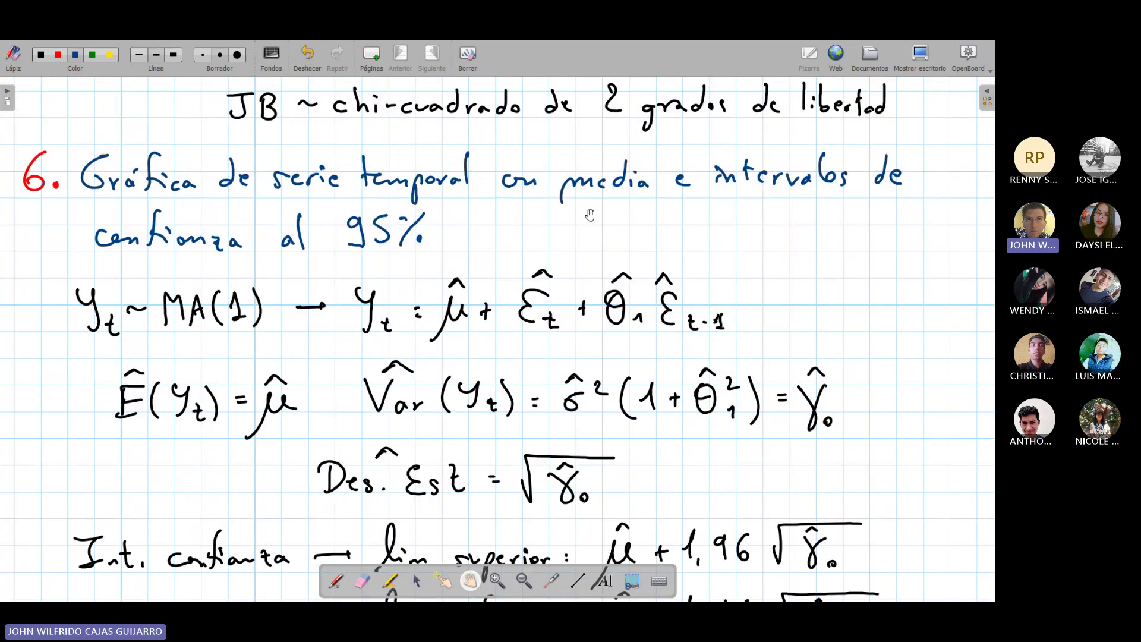
{"action": "scroll", "coordinate": [435, 449], "scroll_direction": "down", "scroll_amount": 3}
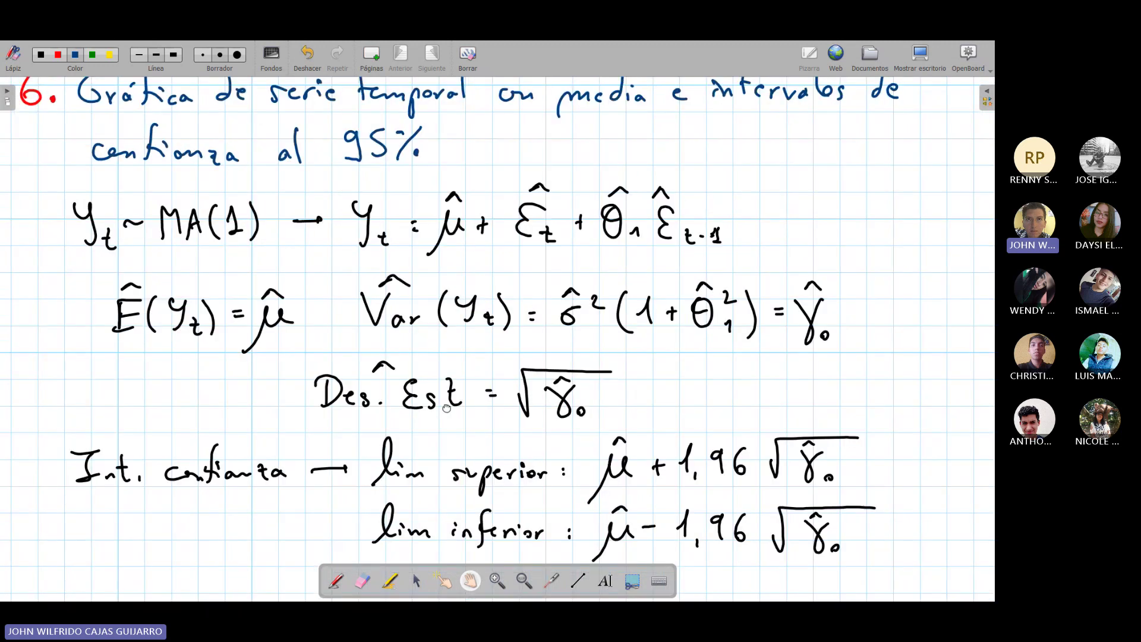
{"action": "scroll", "coordinate": [446, 407], "scroll_direction": "down", "scroll_amount": 8}
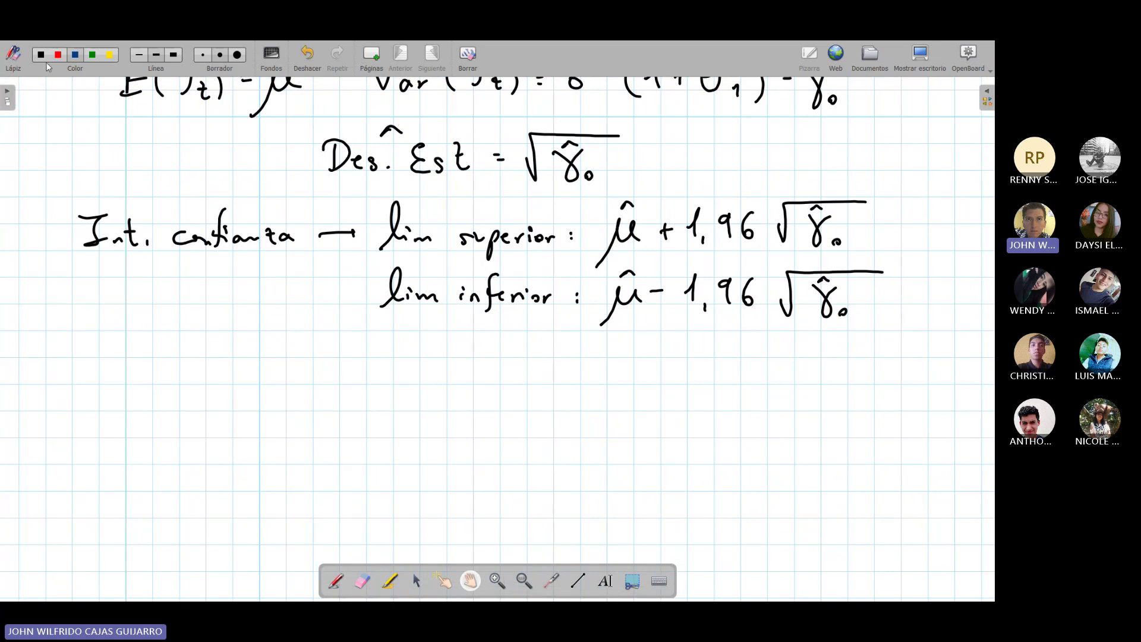
Handwrite a red heading number 7 below the confidence limits, followed in blue by Realizamos todos los análisis.
{"action": "left_click", "coordinate": [47, 58]}
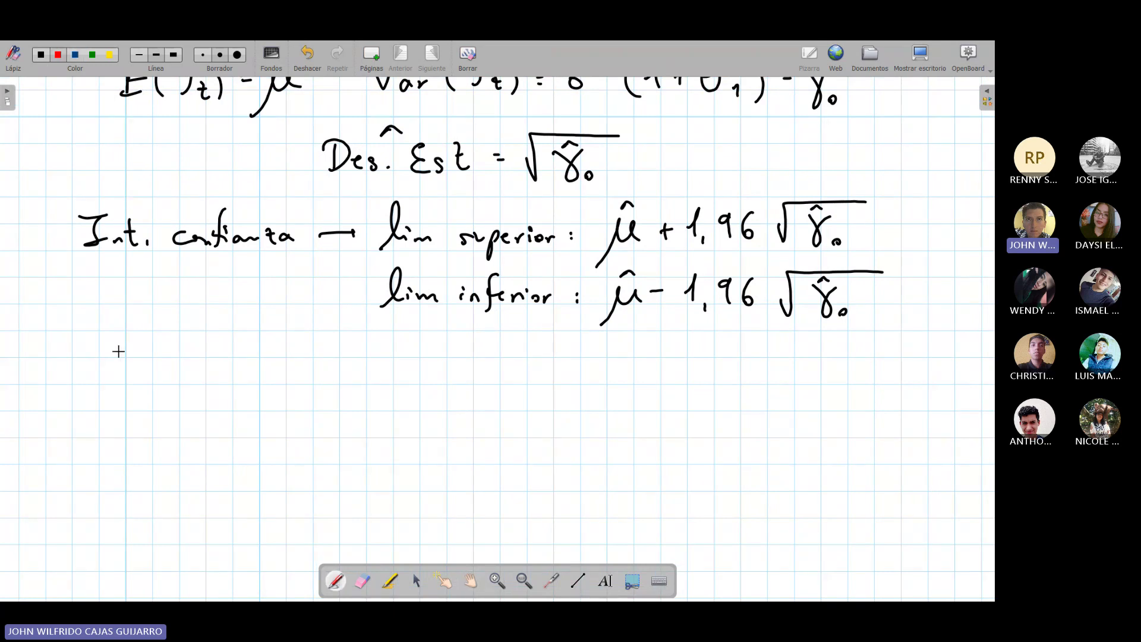
{"action": "left_click", "coordinate": [74, 369]}
{"action": "mouse_move", "coordinate": [45, 343]}
{"action": "left_mouse_down"}
{"action": "mouse_move", "coordinate": [55, 376]}
{"action": "mouse_move", "coordinate": [102, 362]}
{"action": "mouse_move", "coordinate": [203, 375]}
{"action": "mouse_move", "coordinate": [263, 351]}
{"action": "mouse_move", "coordinate": [279, 366]}
{"action": "mouse_move", "coordinate": [461, 372]}
{"action": "mouse_move", "coordinate": [546, 364]}
{"action": "mouse_move", "coordinate": [554, 347]}
{"action": "left_mouse_up"}
{"action": "left_click", "coordinate": [75, 54]}
{"action": "left_click_drag", "start_coordinate": [555, 360], "coordinate": [566, 363]}
{"action": "left_click_drag", "start_coordinate": [576, 358], "coordinate": [576, 359]}
Undo the last strokes of the point 7 heading back into the word análisis and rewrite its ending correctly.
{"action": "key", "text": "ctrl+z"}
{"action": "key", "text": "ctrl+z"}
{"action": "key", "text": "ctrl+z"}
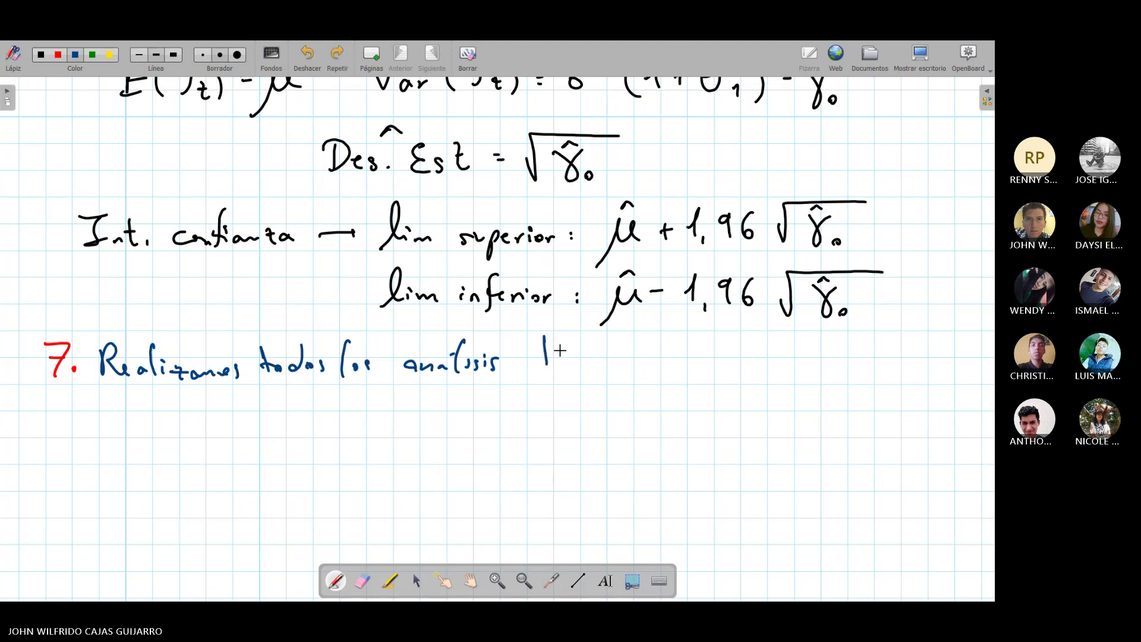
{"action": "key", "text": "ctrl+z"}
{"action": "key", "text": "ctrl+z"}
{"action": "key", "text": "ctrl+z"}
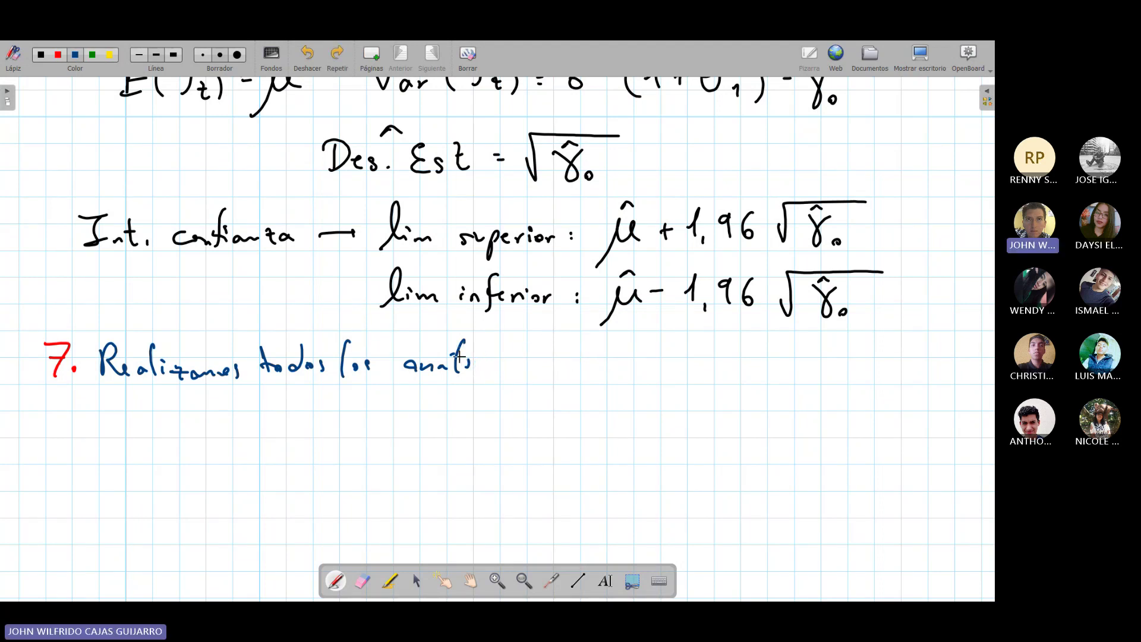
{"action": "key", "text": "ctrl+z"}
{"action": "key", "text": "ctrl+z"}
{"action": "key", "text": "ctrl+z"}
{"action": "left_click_drag", "start_coordinate": [455, 360], "coordinate": [465, 377]}
{"action": "mouse_move", "coordinate": [474, 360]}
{"action": "left_mouse_down"}
{"action": "mouse_move", "coordinate": [475, 375]}
{"action": "mouse_move", "coordinate": [508, 375]}
{"action": "left_mouse_up"}
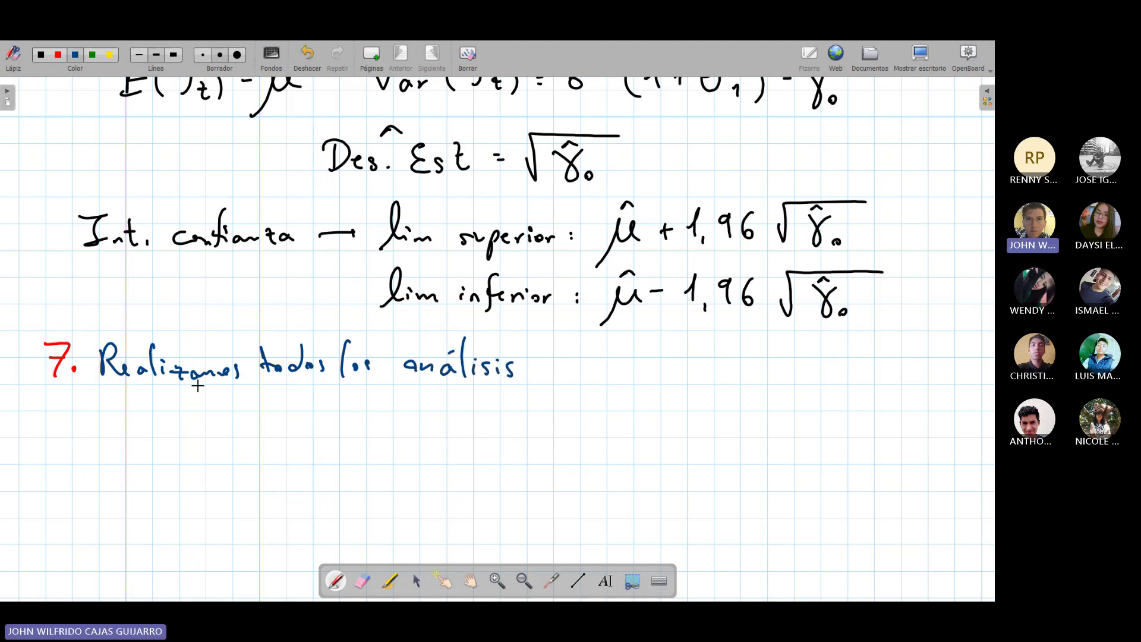
Continue the point 7 heading in blue handwriting with usando los.
{"action": "left_click_drag", "start_coordinate": [552, 367], "coordinate": [574, 374]}
{"action": "left_click_drag", "start_coordinate": [579, 360], "coordinate": [618, 375]}
{"action": "left_click_drag", "start_coordinate": [628, 364], "coordinate": [668, 375]}
{"action": "left_click_drag", "start_coordinate": [675, 363], "coordinate": [694, 372]}
{"action": "left_click_drag", "start_coordinate": [728, 361], "coordinate": [729, 394]}
Finish the first line of the point 7 heading with parámetros esti-, undoing the stray strokes.
{"action": "left_click_drag", "start_coordinate": [730, 363], "coordinate": [763, 371]}
{"action": "left_click_drag", "start_coordinate": [766, 372], "coordinate": [773, 363]}
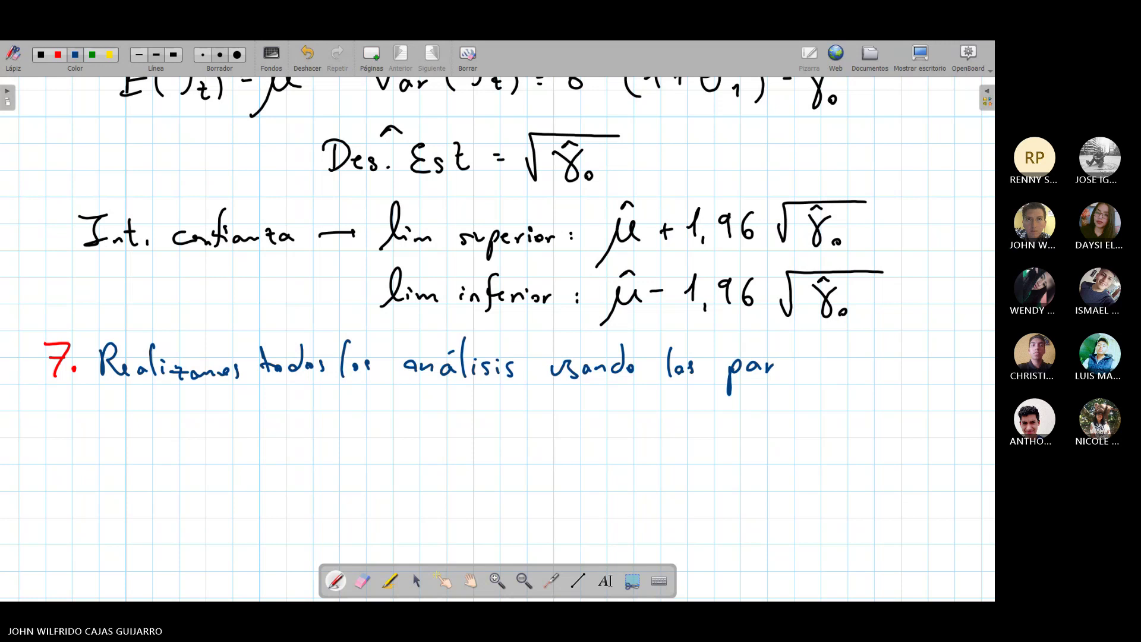
{"action": "left_click_drag", "start_coordinate": [775, 367], "coordinate": [785, 373]}
{"action": "left_click_drag", "start_coordinate": [802, 371], "coordinate": [850, 369]}
{"action": "left_click_drag", "start_coordinate": [855, 350], "coordinate": [889, 373]}
{"action": "left_click_drag", "start_coordinate": [912, 370], "coordinate": [930, 376]}
{"action": "left_click_drag", "start_coordinate": [940, 343], "coordinate": [942, 374]}
{"action": "mouse_move", "coordinate": [936, 364]}
{"action": "left_mouse_down"}
{"action": "mouse_move", "coordinate": [979, 374]}
{"action": "mouse_move", "coordinate": [971, 367]}
{"action": "left_mouse_up"}
{"action": "key", "text": "ctrl+z"}
{"action": "key", "text": "ctrl+z"}
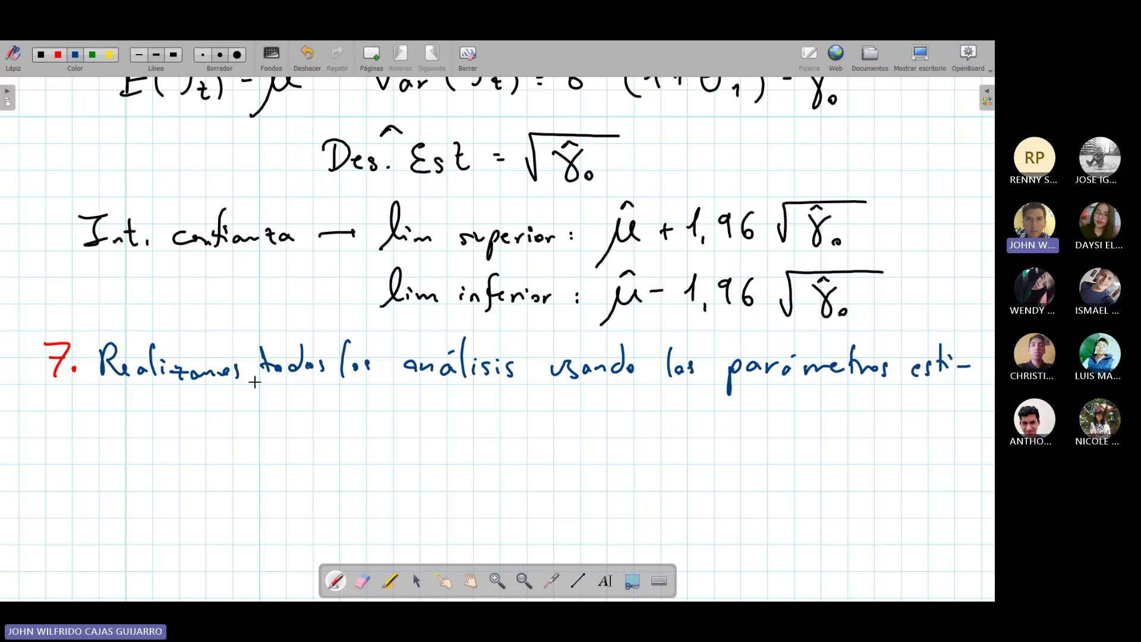
Handwrite mados (p.ej. on the heading's second line and switch back to the Excel workbook.
{"action": "mouse_move", "coordinate": [71, 442]}
{"action": "left_mouse_down"}
{"action": "mouse_move", "coordinate": [84, 421]}
{"action": "mouse_move", "coordinate": [102, 426]}
{"action": "left_mouse_up"}
{"action": "mouse_move", "coordinate": [108, 423]}
{"action": "left_mouse_down"}
{"action": "mouse_move", "coordinate": [119, 426]}
{"action": "mouse_move", "coordinate": [132, 399]}
{"action": "left_mouse_up"}
{"action": "left_click_drag", "start_coordinate": [145, 419], "coordinate": [147, 421]}
{"action": "left_click_drag", "start_coordinate": [161, 416], "coordinate": [158, 429]}
{"action": "mouse_move", "coordinate": [205, 399]}
{"action": "left_mouse_down"}
{"action": "mouse_move", "coordinate": [212, 439]}
{"action": "mouse_move", "coordinate": [229, 455]}
{"action": "mouse_move", "coordinate": [228, 437]}
{"action": "mouse_move", "coordinate": [258, 427]}
{"action": "left_mouse_up"}
{"action": "left_click", "coordinate": [240, 437]}
{"action": "left_click_drag", "start_coordinate": [267, 420], "coordinate": [260, 452]}
{"action": "left_click", "coordinate": [267, 413]}
{"action": "left_click", "coordinate": [277, 423]}
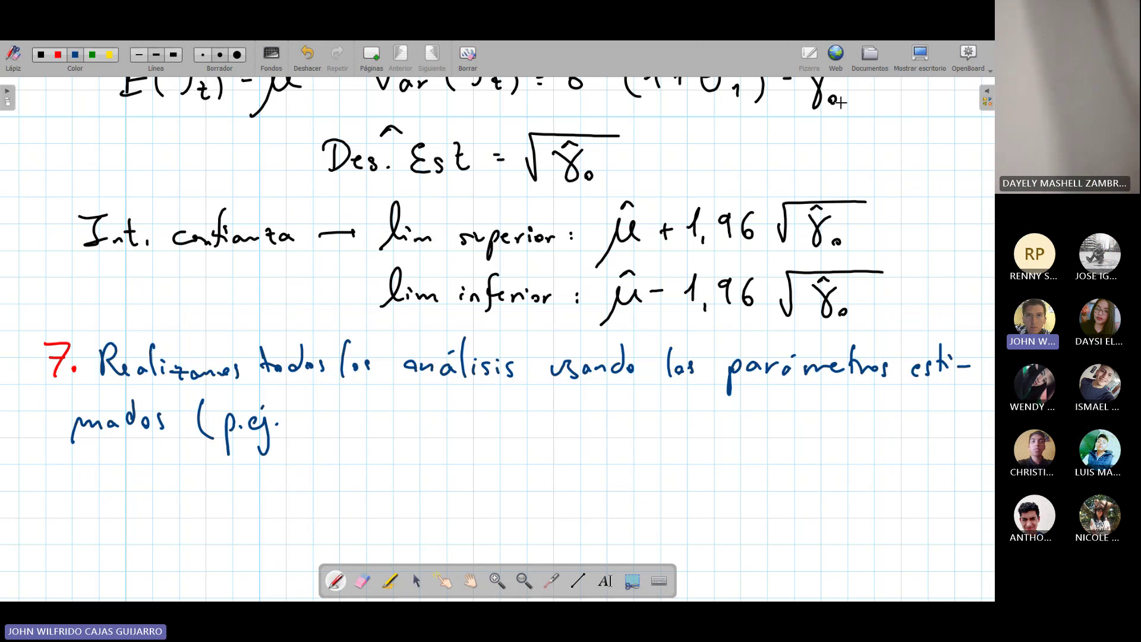
{"action": "left_click", "coordinate": [920, 57]}
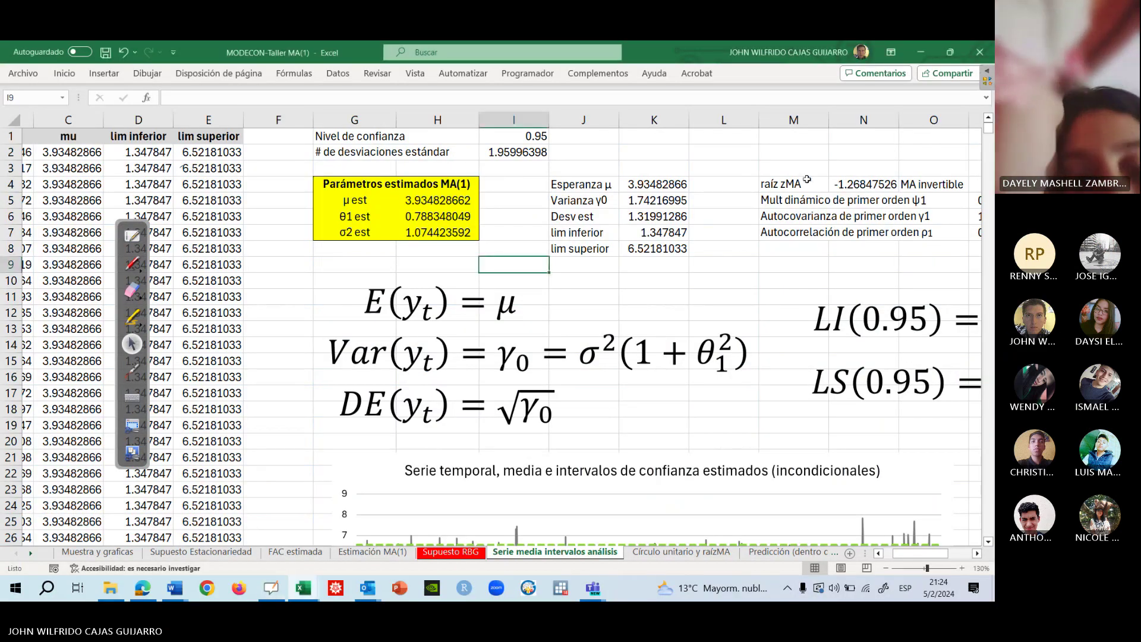
Select the raíz zMA to Autocorrelación labels, return to the whiteboard and handwrite raíz z^MA, M.D in the point 7 parenthesis.
{"action": "left_click_drag", "start_coordinate": [806, 180], "coordinate": [803, 233]}
{"action": "left_click", "coordinate": [132, 237]}
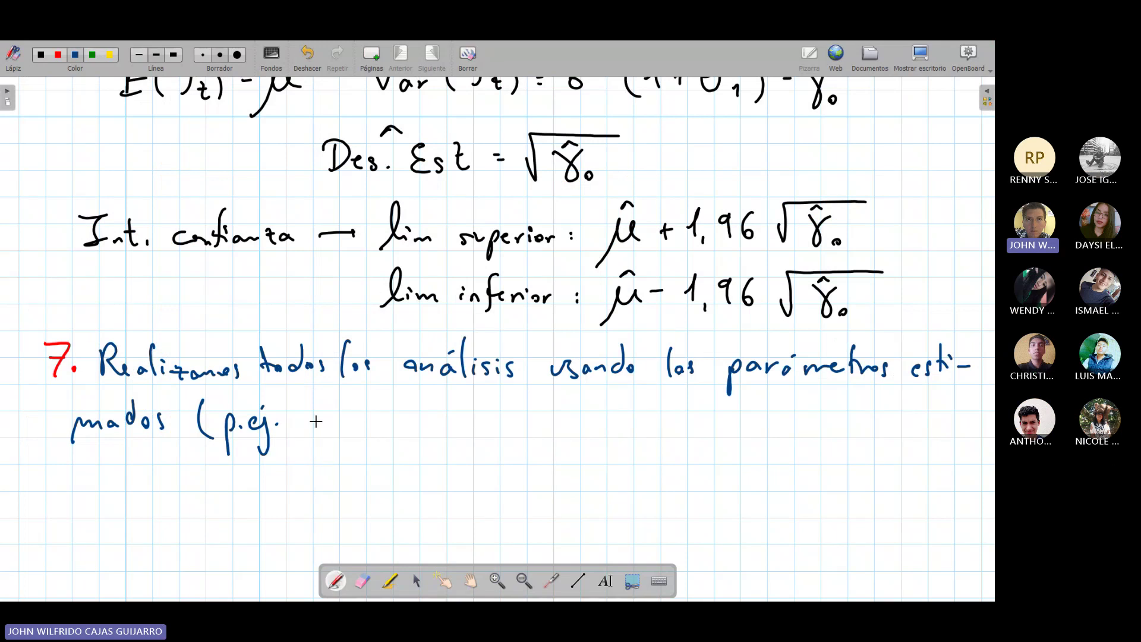
{"action": "left_click_drag", "start_coordinate": [311, 429], "coordinate": [320, 421]}
{"action": "left_click_drag", "start_coordinate": [326, 423], "coordinate": [345, 430]}
{"action": "mouse_move", "coordinate": [343, 412]}
{"action": "left_mouse_down"}
{"action": "mouse_move", "coordinate": [365, 430]}
{"action": "mouse_move", "coordinate": [410, 419]}
{"action": "mouse_move", "coordinate": [414, 432]}
{"action": "mouse_move", "coordinate": [438, 410]}
{"action": "left_mouse_up"}
{"action": "mouse_move", "coordinate": [441, 413]}
{"action": "left_mouse_down"}
{"action": "mouse_move", "coordinate": [447, 400]}
{"action": "mouse_move", "coordinate": [452, 411]}
{"action": "left_mouse_up"}
{"action": "mouse_move", "coordinate": [460, 436]}
{"action": "left_mouse_down"}
{"action": "mouse_move", "coordinate": [500, 408]}
{"action": "mouse_move", "coordinate": [519, 434]}
{"action": "left_mouse_up"}
{"action": "left_click_drag", "start_coordinate": [523, 425], "coordinate": [533, 431]}
Complete the point 7 heading in handwriting with autocov., autocorr., AR(∞)), closing the parenthesis, and switch back to the Excel workbook.
{"action": "mouse_move", "coordinate": [533, 406]}
{"action": "left_mouse_down"}
{"action": "mouse_move", "coordinate": [557, 441]}
{"action": "mouse_move", "coordinate": [621, 430]}
{"action": "left_mouse_up"}
{"action": "mouse_move", "coordinate": [623, 399]}
{"action": "left_mouse_down"}
{"action": "mouse_move", "coordinate": [629, 428]}
{"action": "mouse_move", "coordinate": [634, 420]}
{"action": "left_mouse_up"}
{"action": "mouse_move", "coordinate": [659, 419]}
{"action": "left_mouse_down"}
{"action": "mouse_move", "coordinate": [701, 443]}
{"action": "mouse_move", "coordinate": [738, 430]}
{"action": "left_mouse_up"}
{"action": "left_click_drag", "start_coordinate": [746, 424], "coordinate": [771, 432]}
{"action": "mouse_move", "coordinate": [781, 423]}
{"action": "left_mouse_down"}
{"action": "mouse_move", "coordinate": [882, 427]}
{"action": "mouse_move", "coordinate": [837, 442]}
{"action": "left_mouse_up"}
{"action": "mouse_move", "coordinate": [895, 409]}
{"action": "left_mouse_down"}
{"action": "mouse_move", "coordinate": [896, 430]}
{"action": "mouse_move", "coordinate": [946, 419]}
{"action": "left_mouse_up"}
{"action": "left_click_drag", "start_coordinate": [950, 404], "coordinate": [955, 430]}
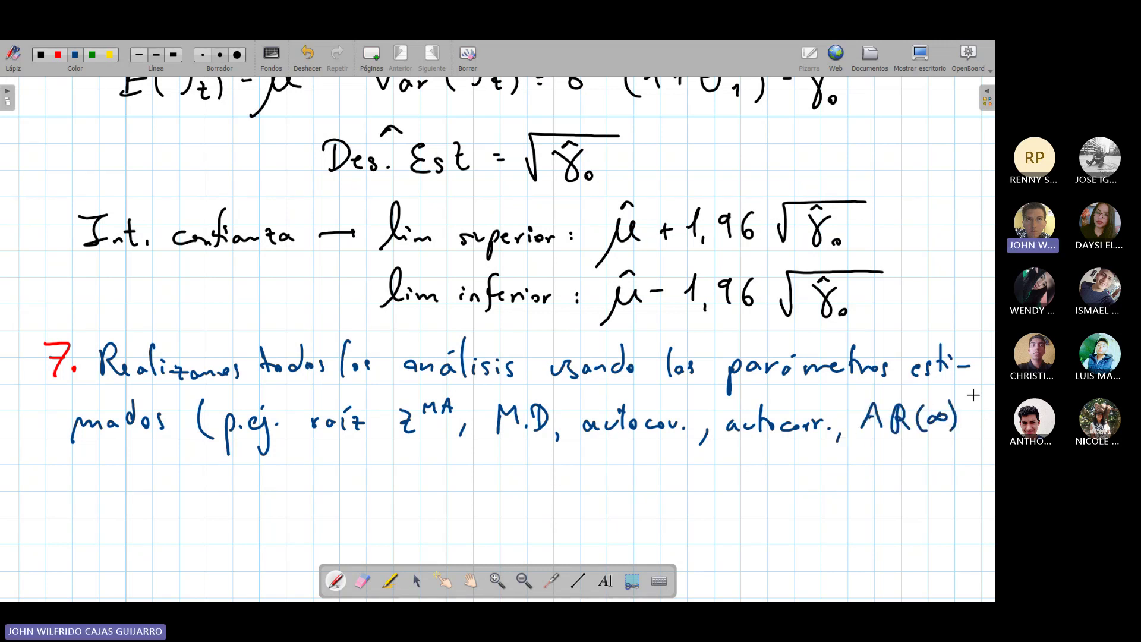
{"action": "left_click_drag", "start_coordinate": [968, 391], "coordinate": [965, 443]}
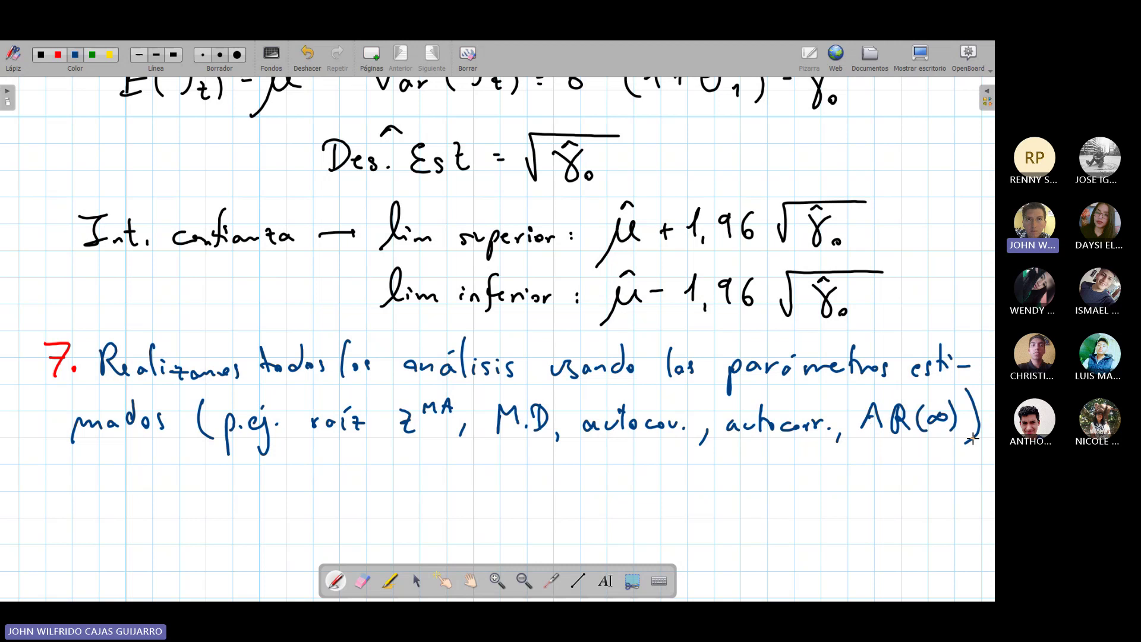
{"action": "left_click", "coordinate": [915, 70]}
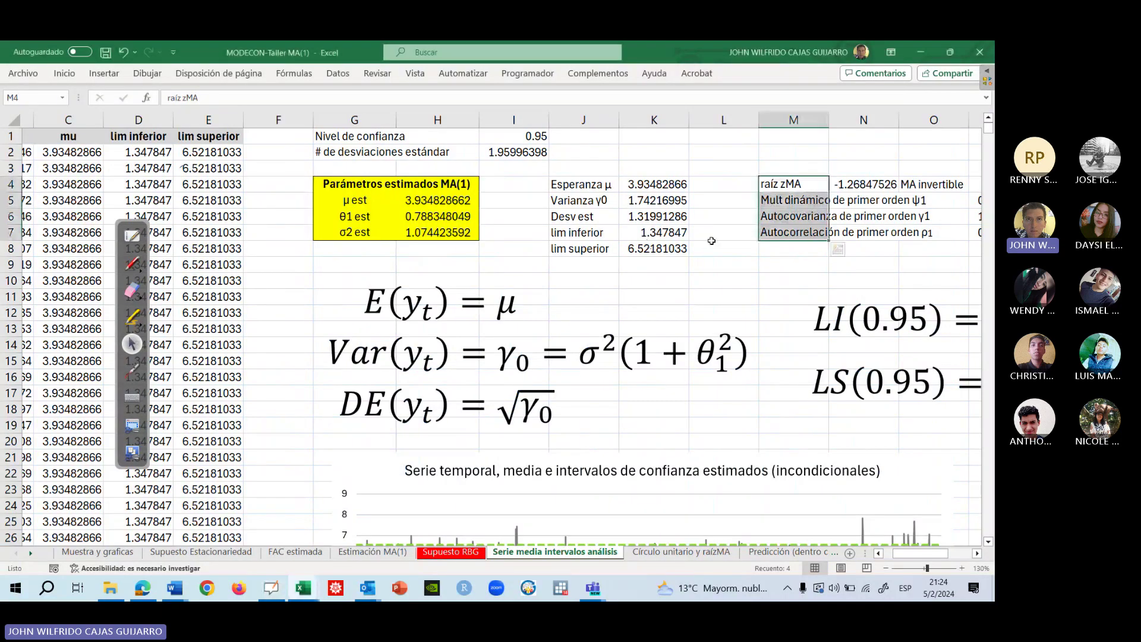
Inspect the Varianza γ0 and Desv est formulas and move the annotation toolbar away from the calculations.
{"action": "left_click", "coordinate": [654, 200]}
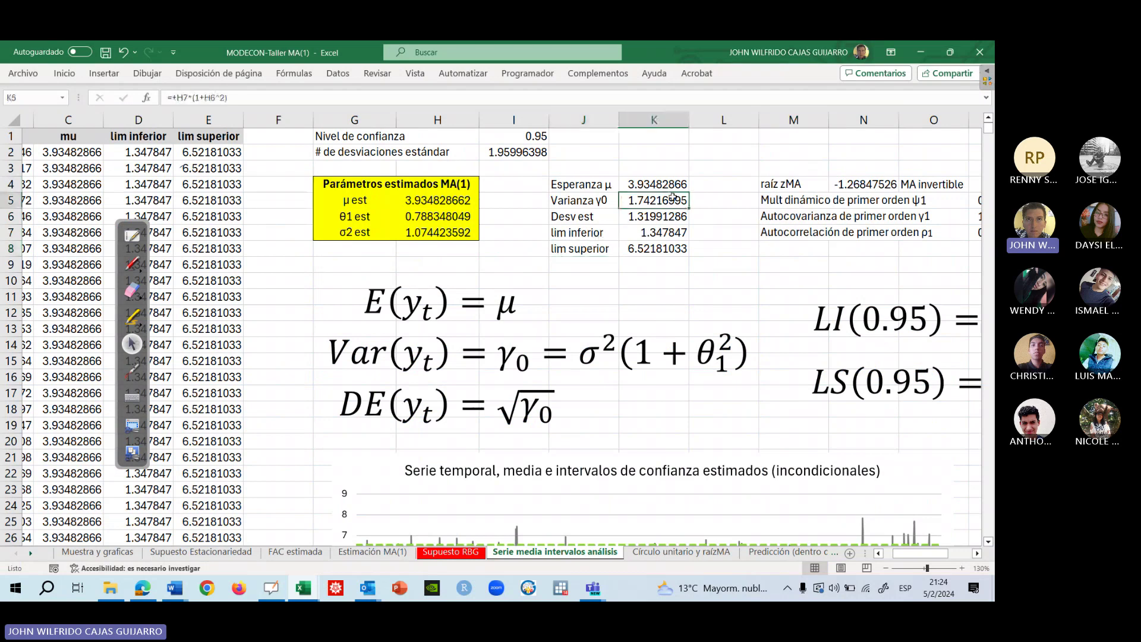
{"action": "left_click", "coordinate": [654, 216]}
{"action": "left_click", "coordinate": [662, 265]}
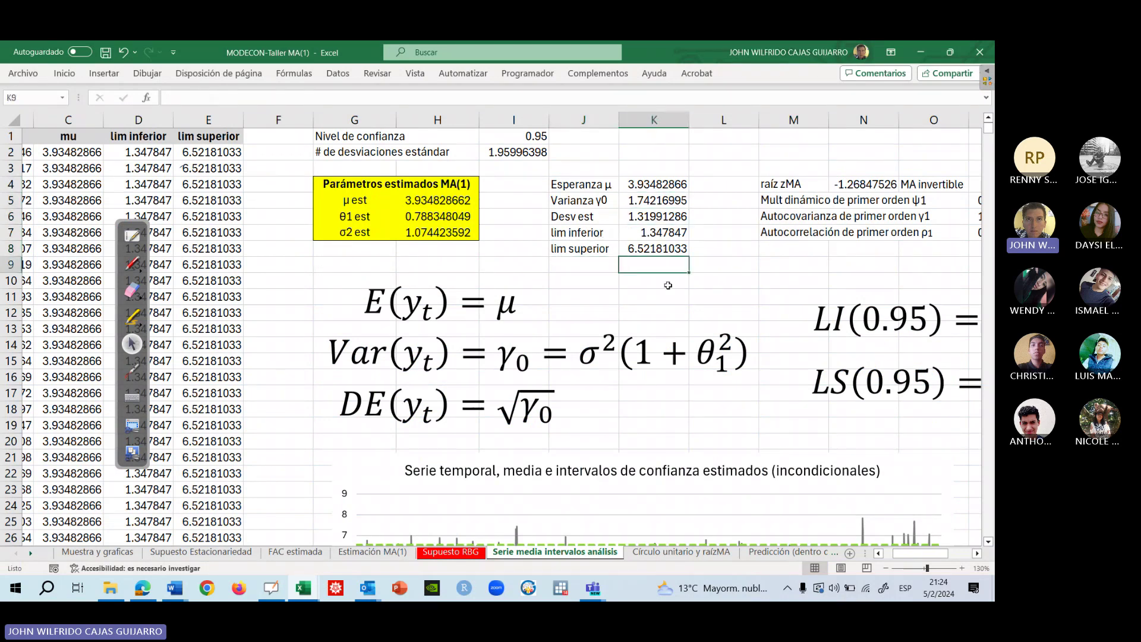
{"action": "left_click_drag", "start_coordinate": [145, 315], "coordinate": [41, 344]}
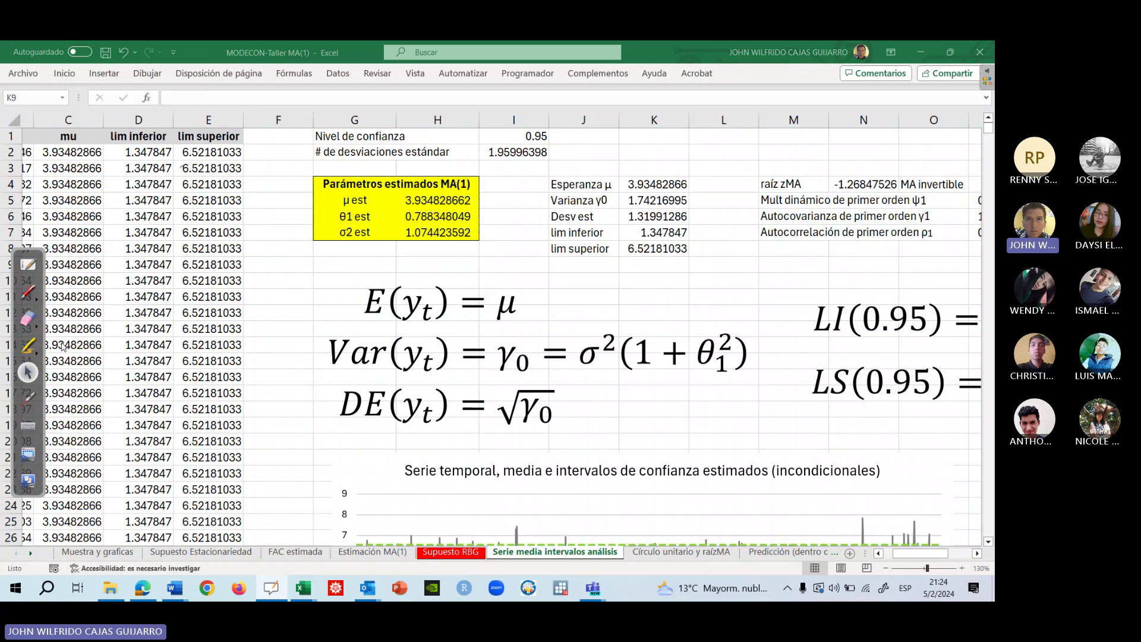
Examine the unit circle chart, its plotted series and the Raíz zMA1 label on the Círculo unitario y raízMA sheet.
{"action": "left_click", "coordinate": [694, 553]}
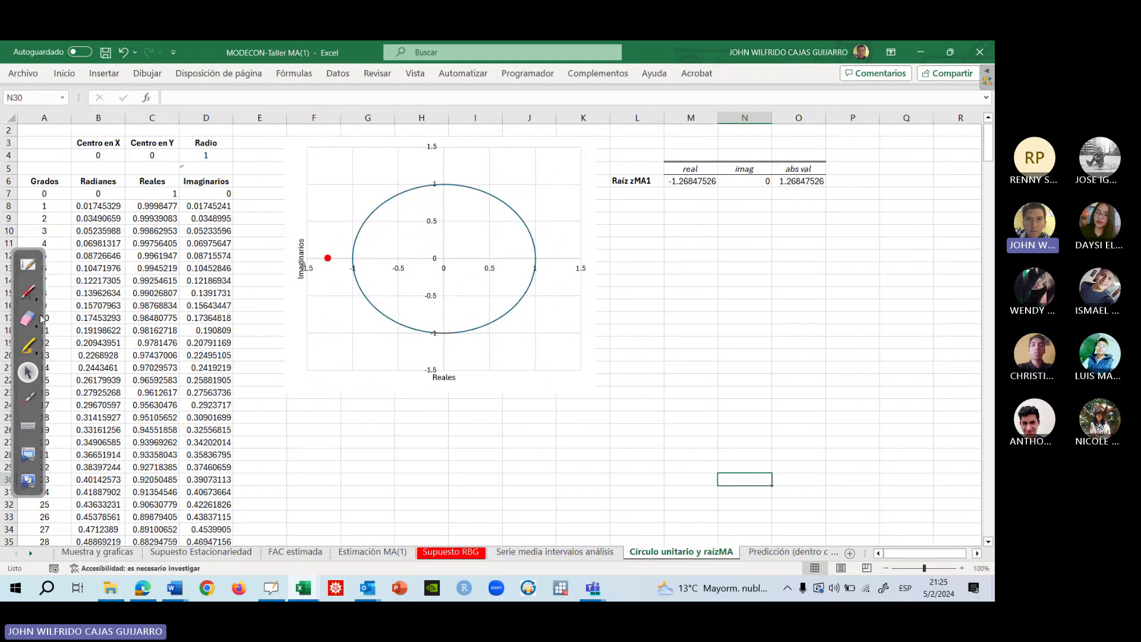
{"action": "left_click_drag", "start_coordinate": [41, 319], "coordinate": [948, 288]}
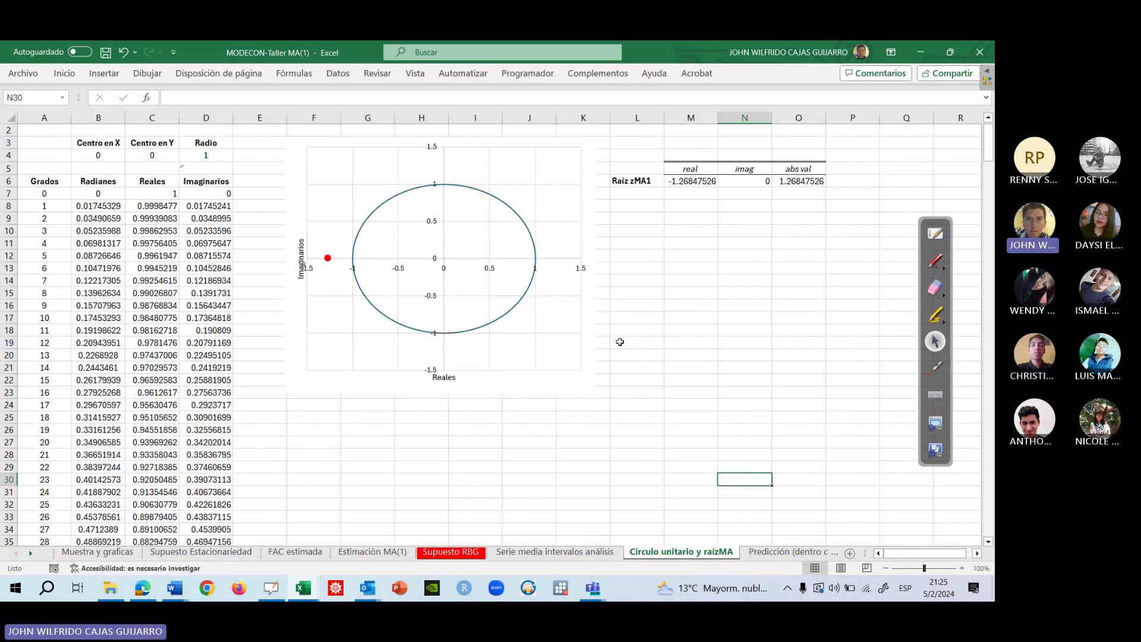
{"action": "left_click", "coordinate": [937, 368]}
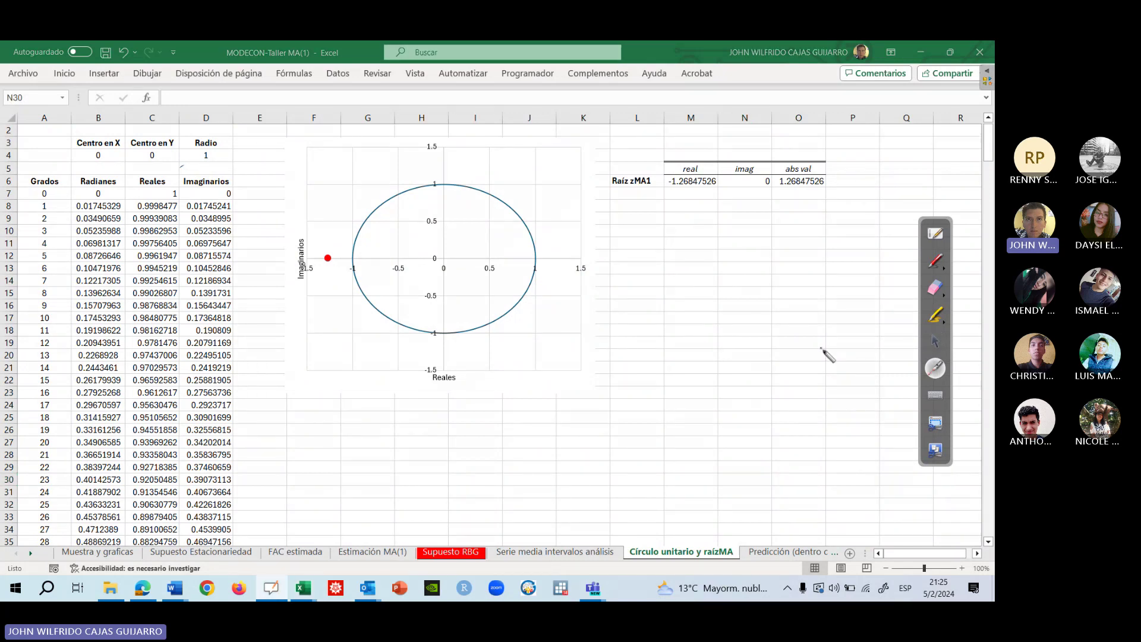
{"action": "left_click", "coordinate": [935, 341]}
{"action": "left_click", "coordinate": [548, 150]}
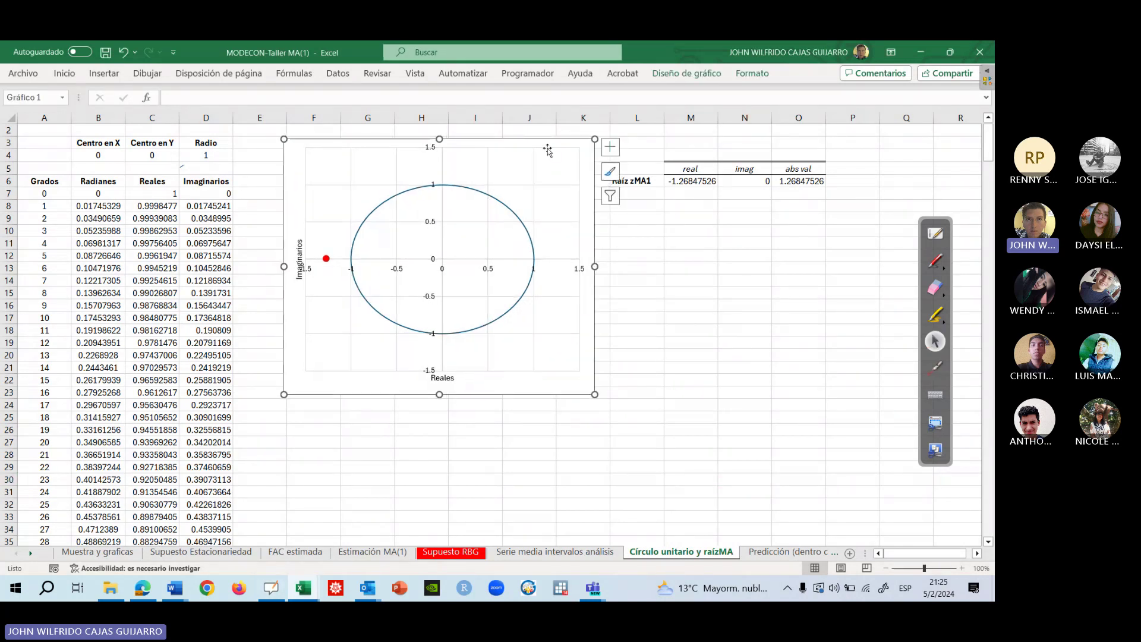
{"action": "left_click", "coordinate": [367, 215]}
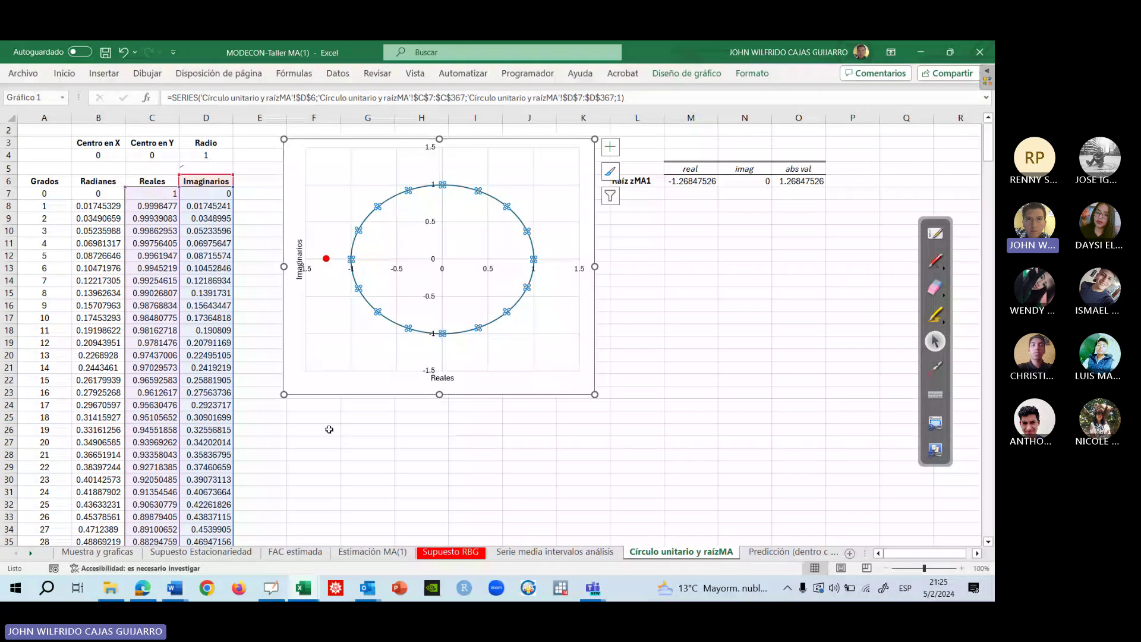
{"action": "left_click", "coordinate": [247, 402]}
{"action": "left_click", "coordinate": [518, 282]}
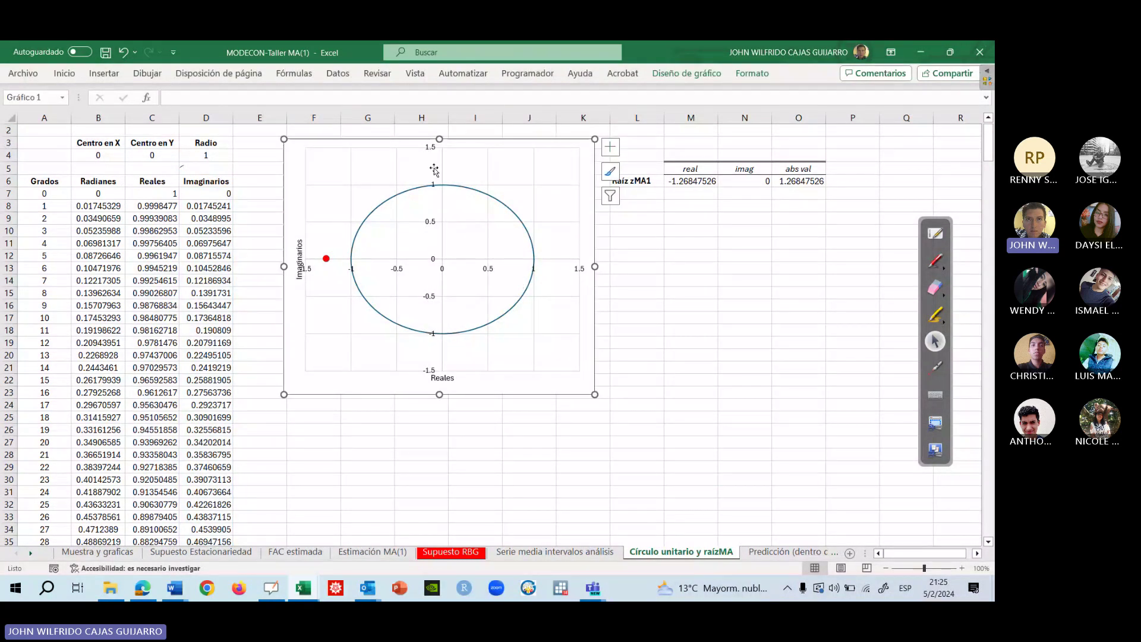
{"action": "left_click", "coordinate": [689, 208]}
{"action": "left_click", "coordinate": [641, 183]}
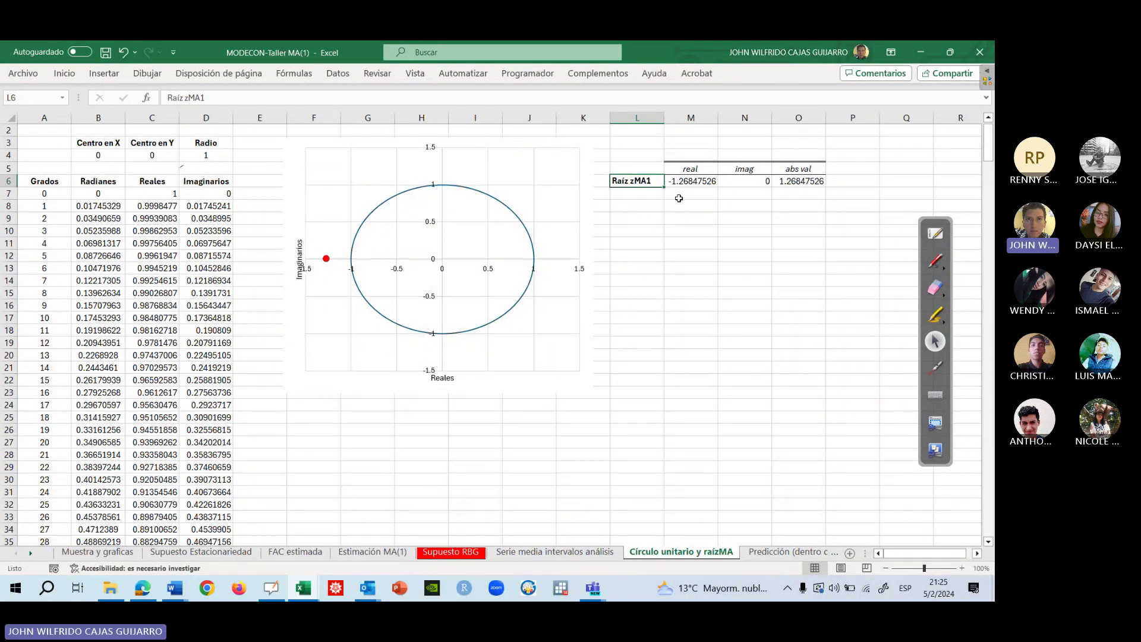
Point out the real part of Raíz zMA1 and handwrite z^MA = −1/θ1 in blue below the root table.
{"action": "left_click", "coordinate": [935, 368]}
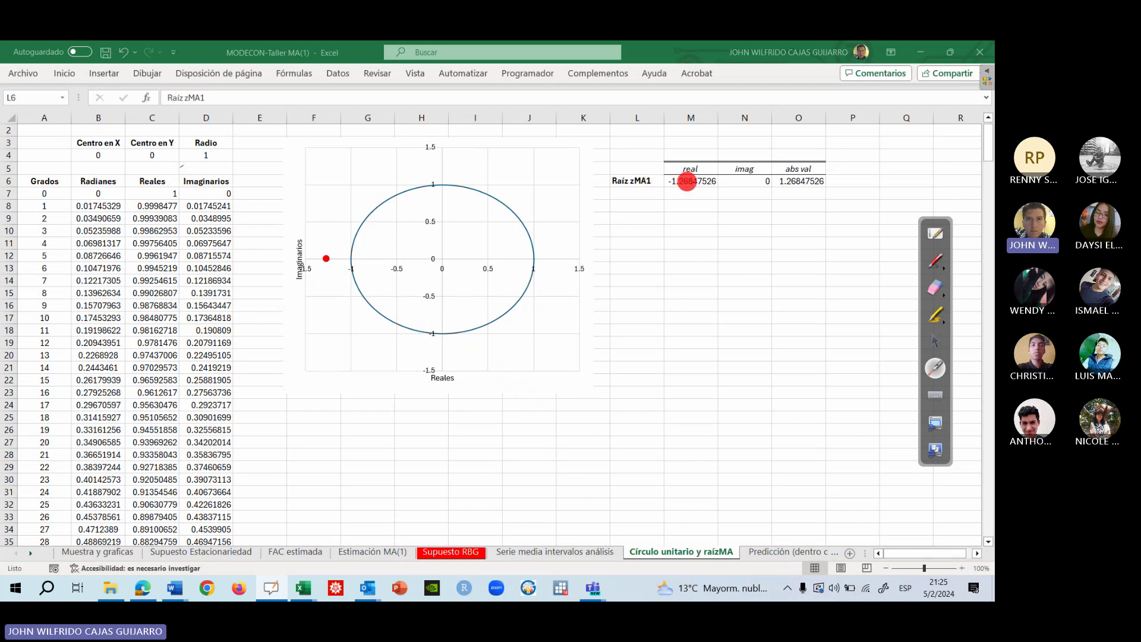
{"action": "left_click", "coordinate": [935, 260]}
{"action": "mouse_move", "coordinate": [650, 243]}
{"action": "left_mouse_down"}
{"action": "mouse_move", "coordinate": [684, 274]}
{"action": "mouse_move", "coordinate": [679, 255]}
{"action": "mouse_move", "coordinate": [696, 234]}
{"action": "mouse_move", "coordinate": [706, 244]}
{"action": "left_mouse_up"}
{"action": "left_click_drag", "start_coordinate": [717, 244], "coordinate": [746, 254]}
{"action": "left_click_drag", "start_coordinate": [738, 265], "coordinate": [835, 248]}
{"action": "mouse_move", "coordinate": [806, 261]}
{"action": "left_mouse_down"}
{"action": "mouse_move", "coordinate": [869, 261]}
{"action": "mouse_move", "coordinate": [832, 284]}
{"action": "left_mouse_up"}
{"action": "mouse_move", "coordinate": [826, 299]}
{"action": "left_mouse_down"}
{"action": "mouse_move", "coordinate": [857, 297]}
{"action": "mouse_move", "coordinate": [864, 328]}
{"action": "left_mouse_up"}
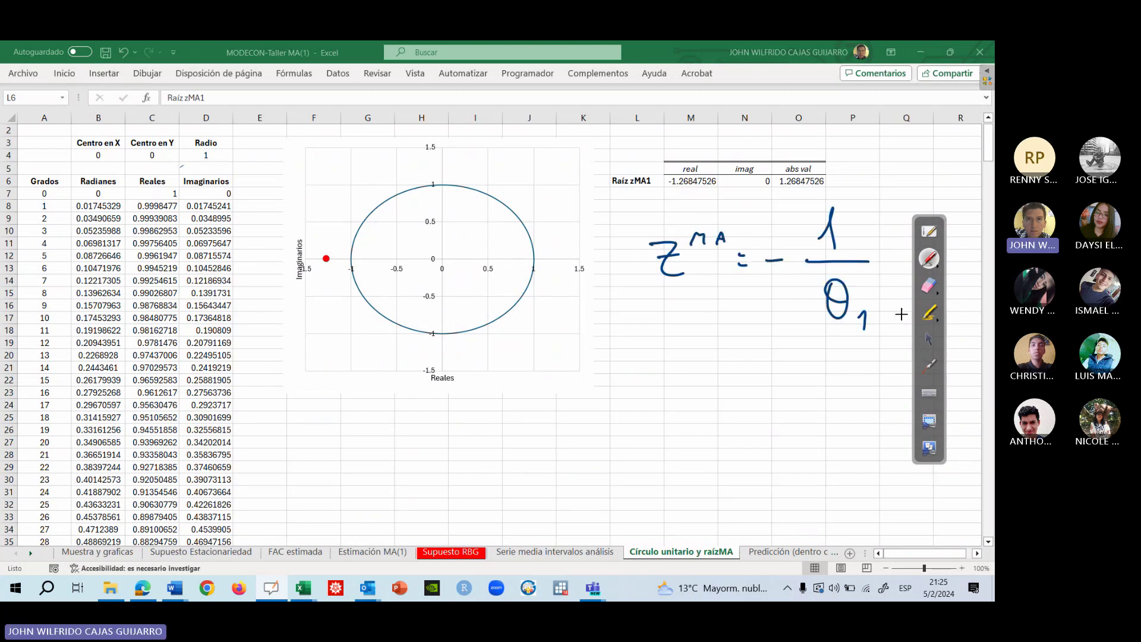
Point at the root value and inspect the source formulas of its real, imaginary and absolute value cells.
{"action": "left_click", "coordinate": [930, 368]}
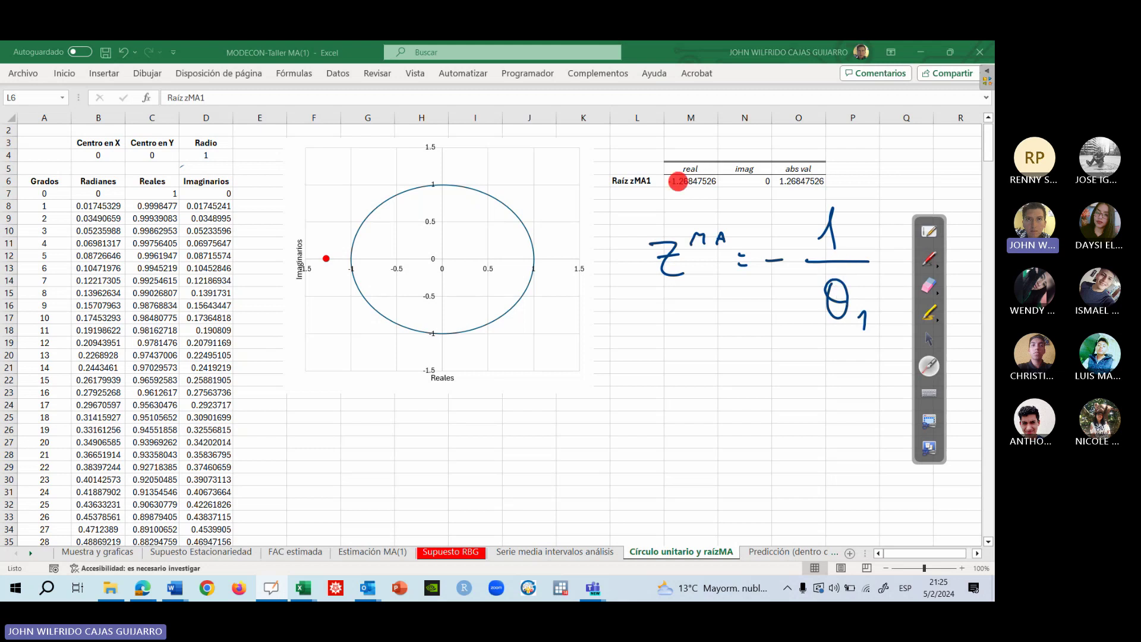
{"action": "left_click", "coordinate": [930, 342]}
{"action": "left_click", "coordinate": [701, 181]}
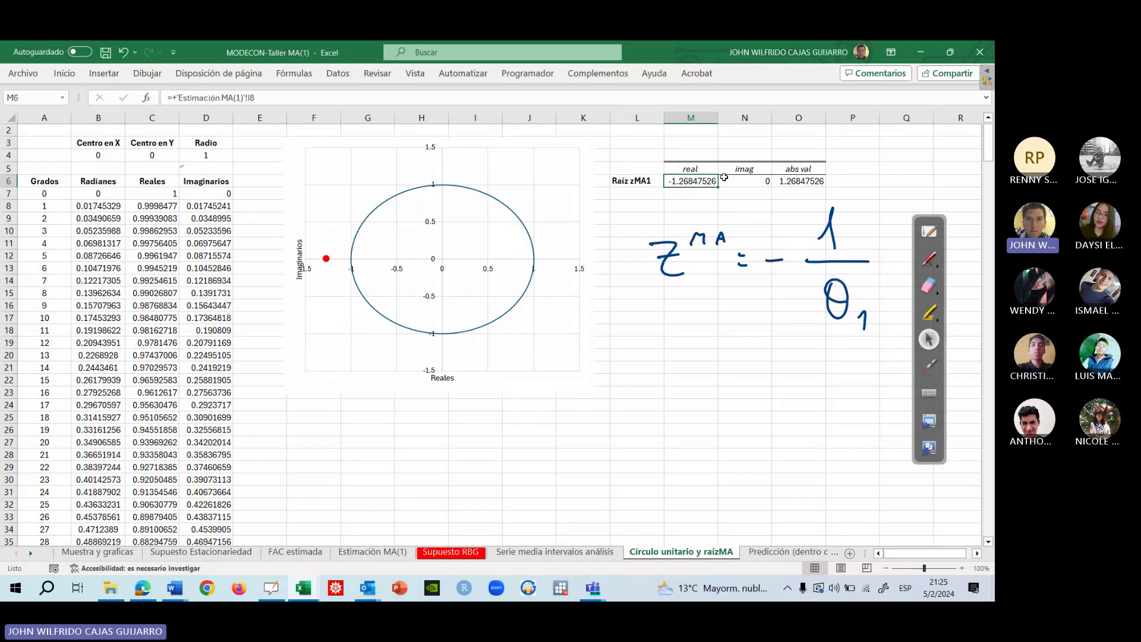
{"action": "key", "text": "Right"}
{"action": "key", "text": "Right"}
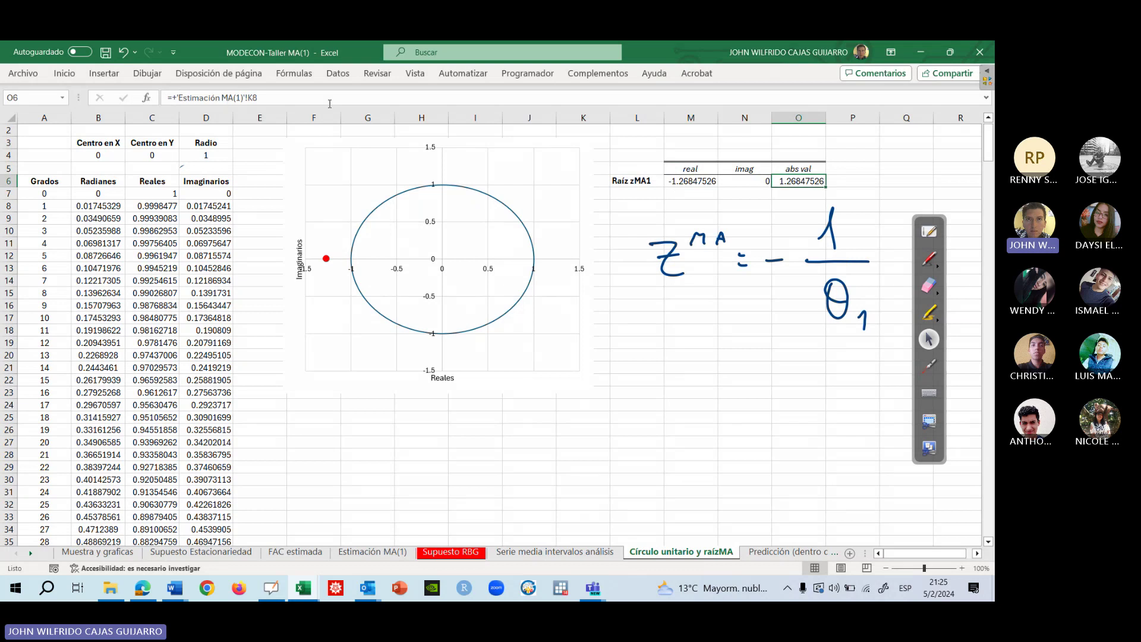
{"action": "left_click", "coordinate": [768, 183]}
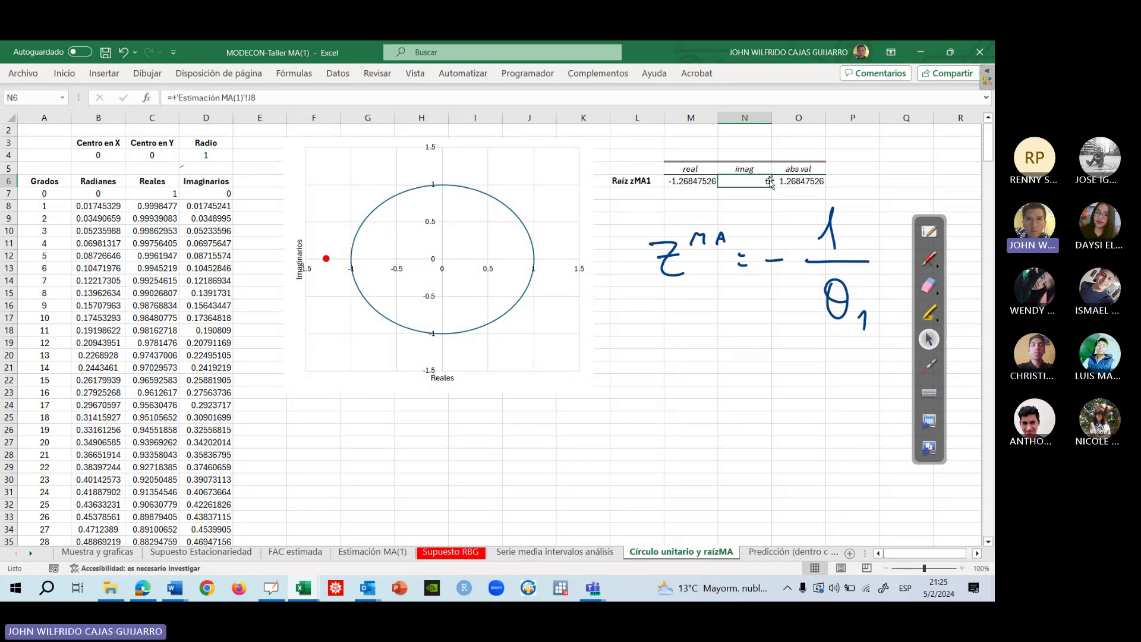
Point out the red root marker on the unit circle chart and relate it to the root's real, imag and abs val cells.
{"action": "left_click", "coordinate": [382, 227]}
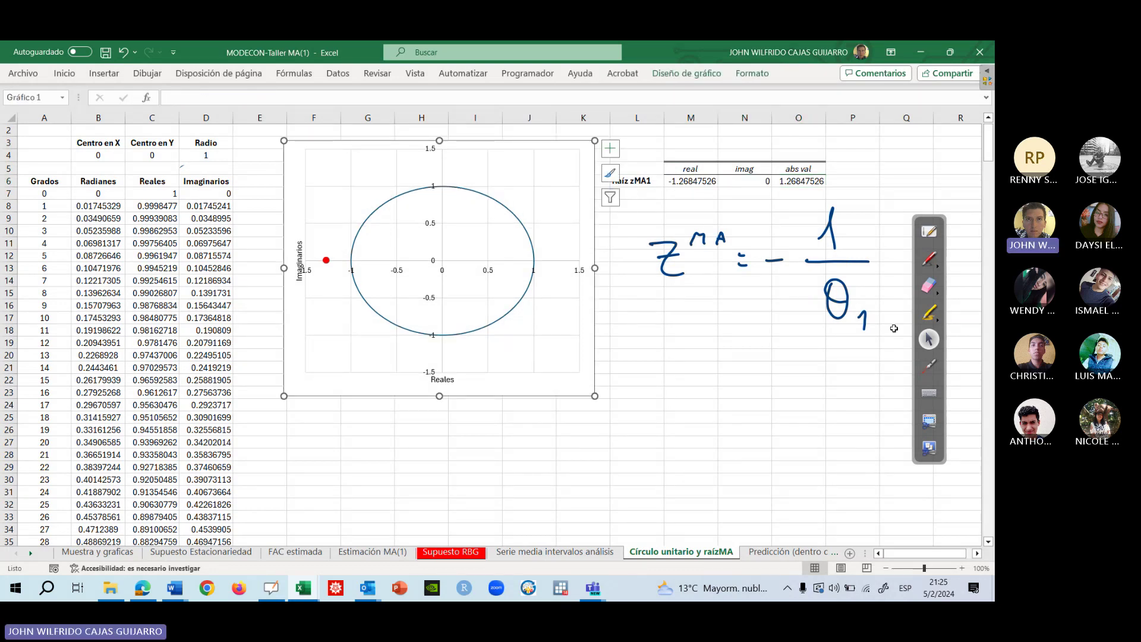
{"action": "left_click", "coordinate": [929, 366]}
{"action": "left_click", "coordinate": [327, 262]}
{"action": "left_click", "coordinate": [328, 260]}
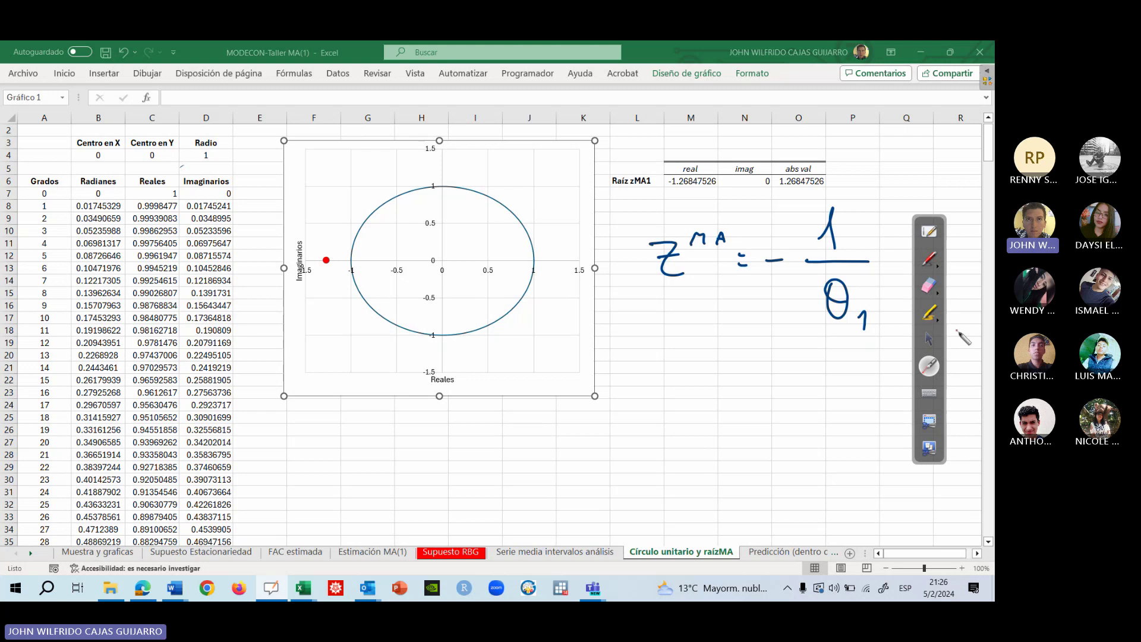
{"action": "left_click", "coordinate": [929, 339]}
{"action": "left_click", "coordinate": [691, 181]}
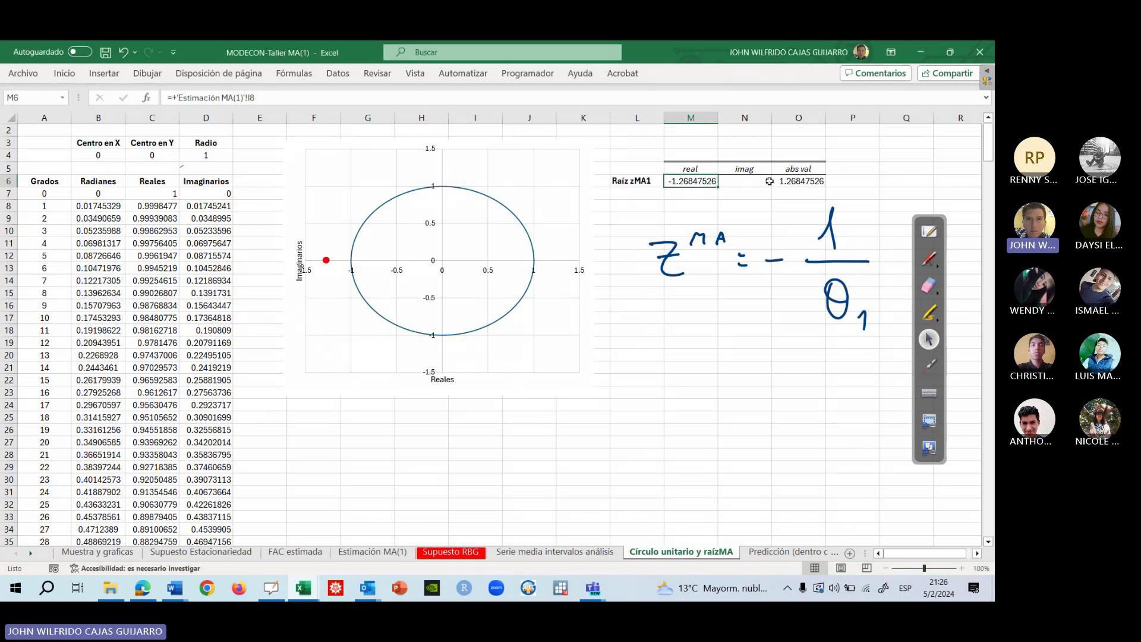
{"action": "key", "text": "Right"}
{"action": "key", "text": "Right"}
Examine the formulas in the Radianes, Reales and Imaginarios columns that generate the unit circle.
{"action": "left_click_drag", "start_coordinate": [100, 218], "coordinate": [100, 231]}
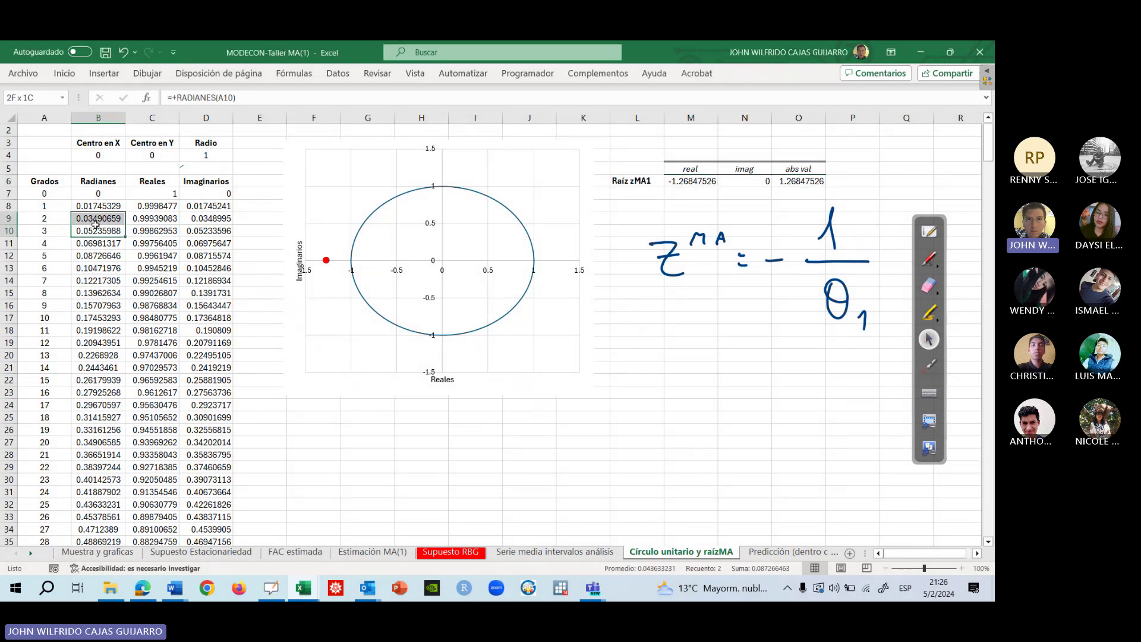
{"action": "left_click", "coordinate": [98, 280]}
{"action": "left_click", "coordinate": [98, 306]}
{"action": "left_click", "coordinate": [97, 355]}
{"action": "left_click", "coordinate": [215, 305]}
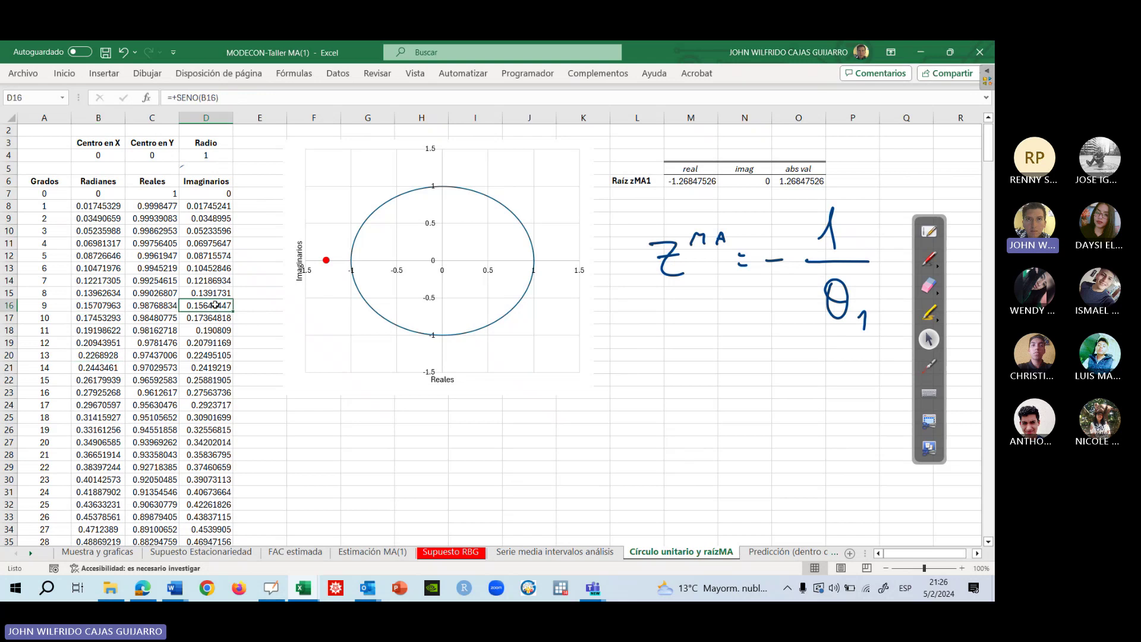
{"action": "left_click", "coordinate": [222, 216]}
{"action": "left_click", "coordinate": [216, 193]}
{"action": "left_click", "coordinate": [156, 219]}
{"action": "left_click", "coordinate": [109, 281]}
{"action": "left_click_drag", "start_coordinate": [100, 218], "coordinate": [100, 232]}
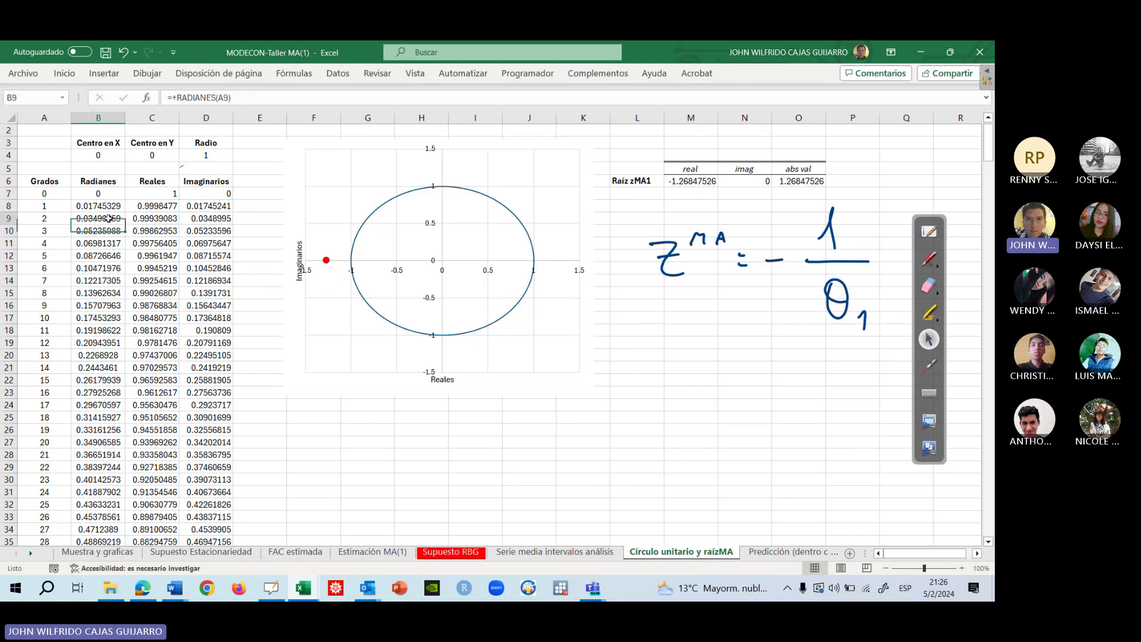
{"action": "left_click_drag", "start_coordinate": [100, 293], "coordinate": [100, 305]}
{"action": "left_click_drag", "start_coordinate": [100, 355], "coordinate": [100, 367]}
{"action": "left_click", "coordinate": [102, 208]}
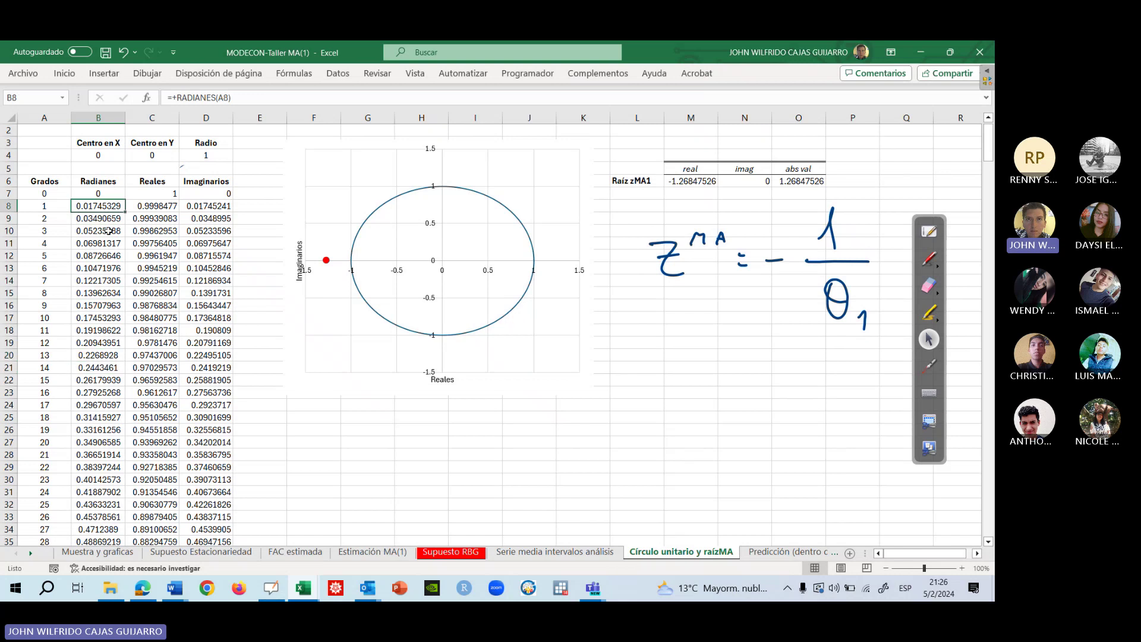
{"action": "left_click", "coordinate": [112, 267]}
{"action": "left_click_drag", "start_coordinate": [157, 230], "coordinate": [158, 220]}
{"action": "left_click", "coordinate": [162, 292]}
{"action": "left_click", "coordinate": [208, 341]}
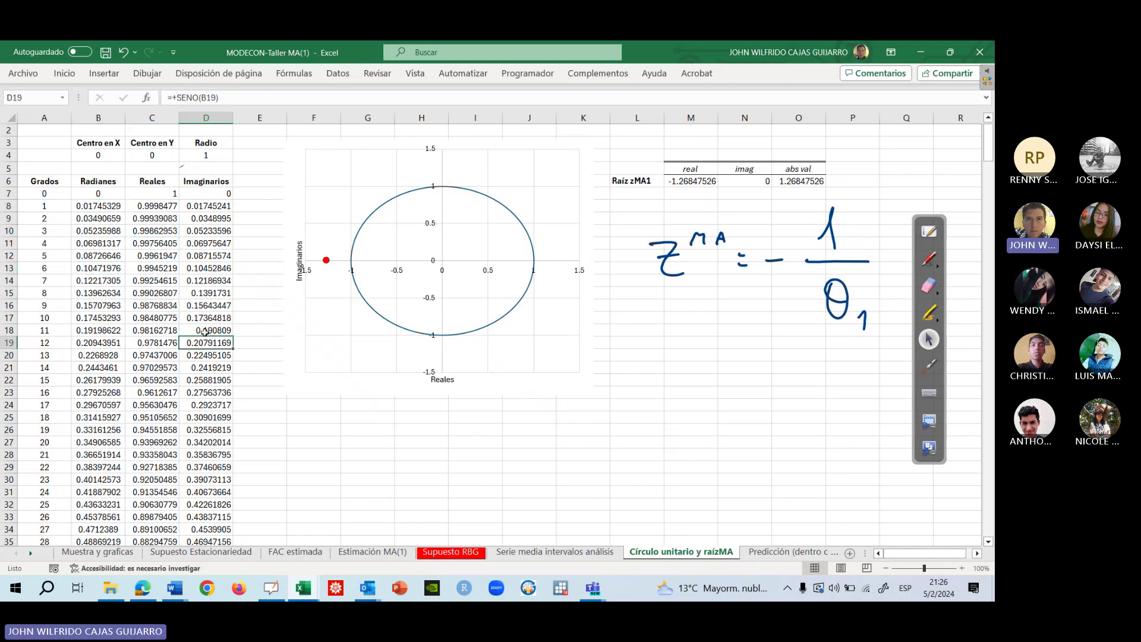
Clear the handwritten root formula from the sheet and trace the unit circle with the laser pointer.
{"action": "left_click", "coordinate": [938, 293]}
{"action": "left_click", "coordinate": [856, 294]}
{"action": "left_click", "coordinate": [929, 365]}
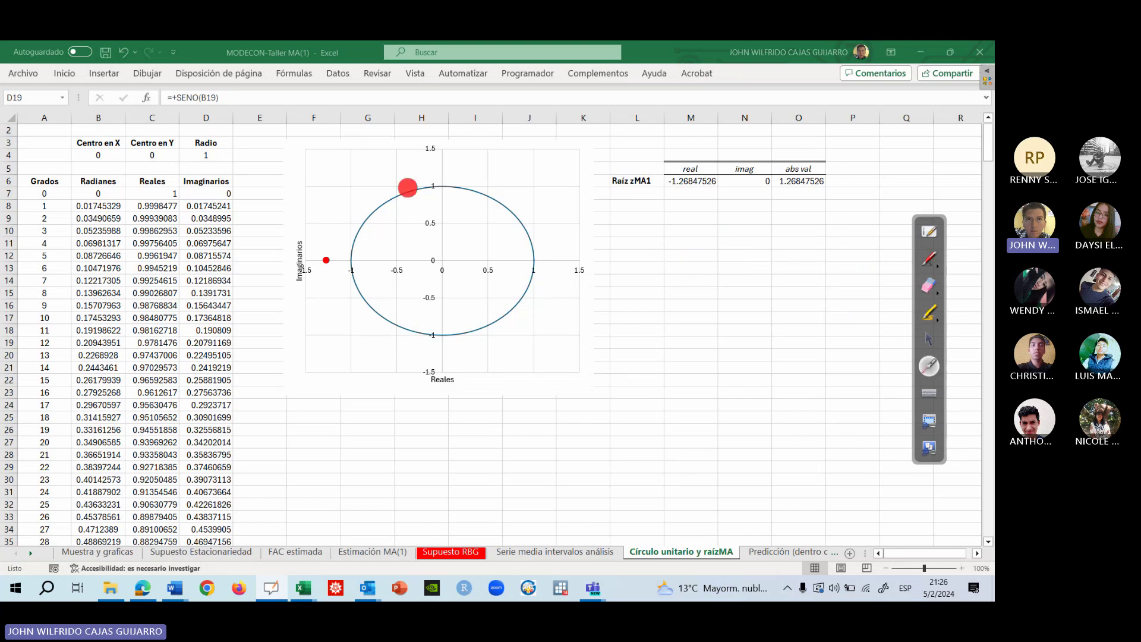
{"action": "left_click", "coordinate": [929, 339]}
Review the sample, conditional prediction and confidence interval charts on the Predicción (dentro de muestra) sheet.
{"action": "left_click", "coordinate": [31, 554]}
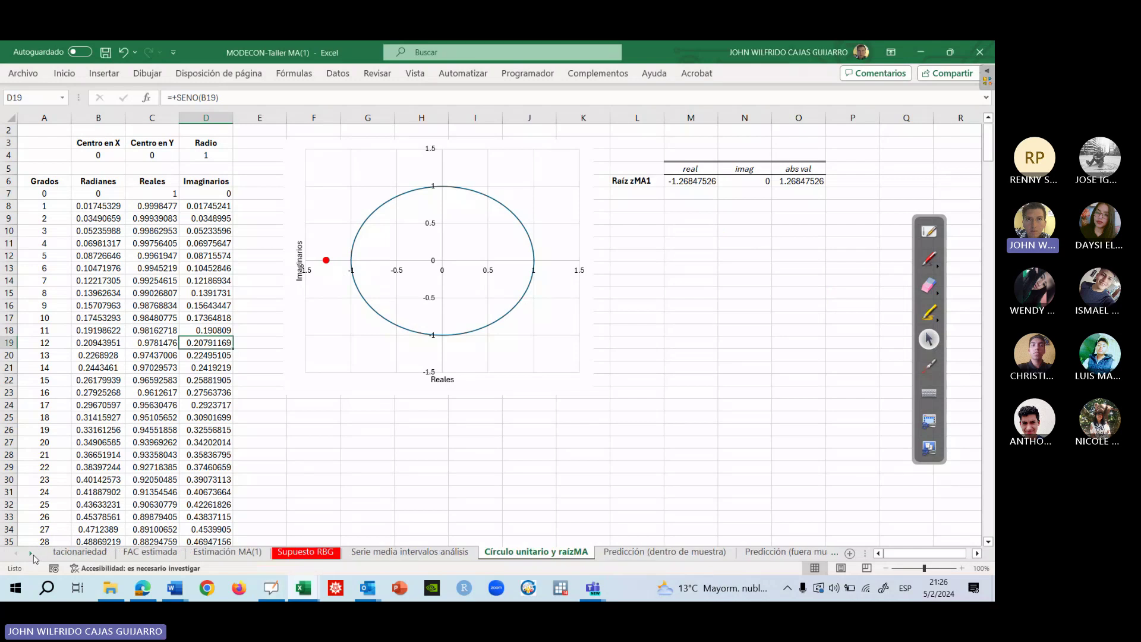
{"action": "left_click", "coordinate": [31, 554]}
{"action": "left_click", "coordinate": [31, 554]}
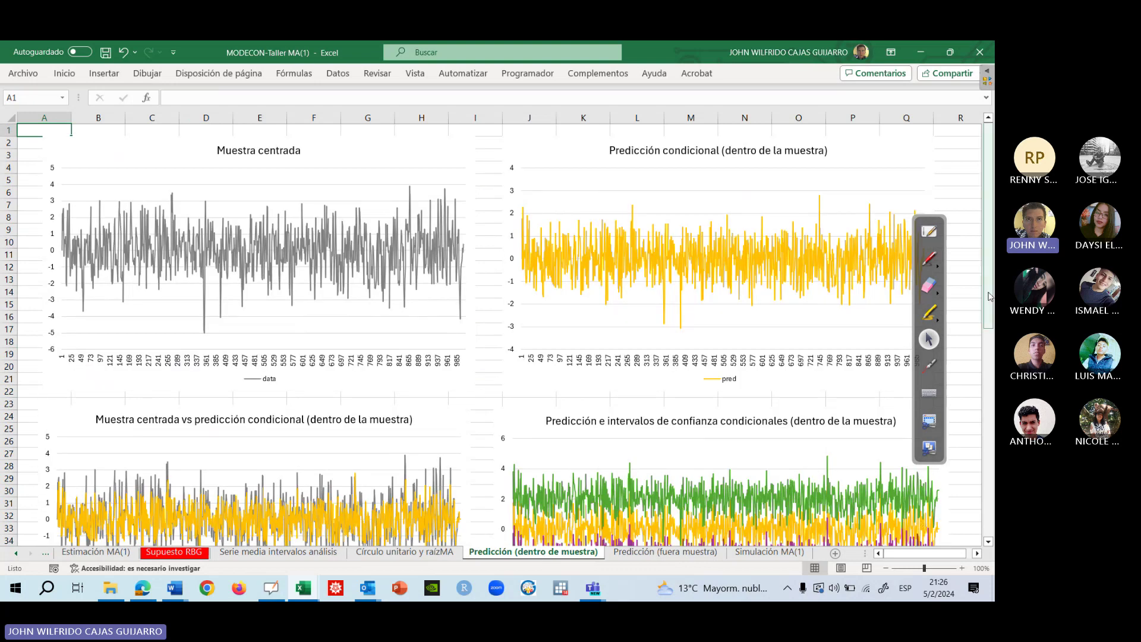
{"action": "left_click_drag", "start_coordinate": [989, 295], "coordinate": [973, 536]}
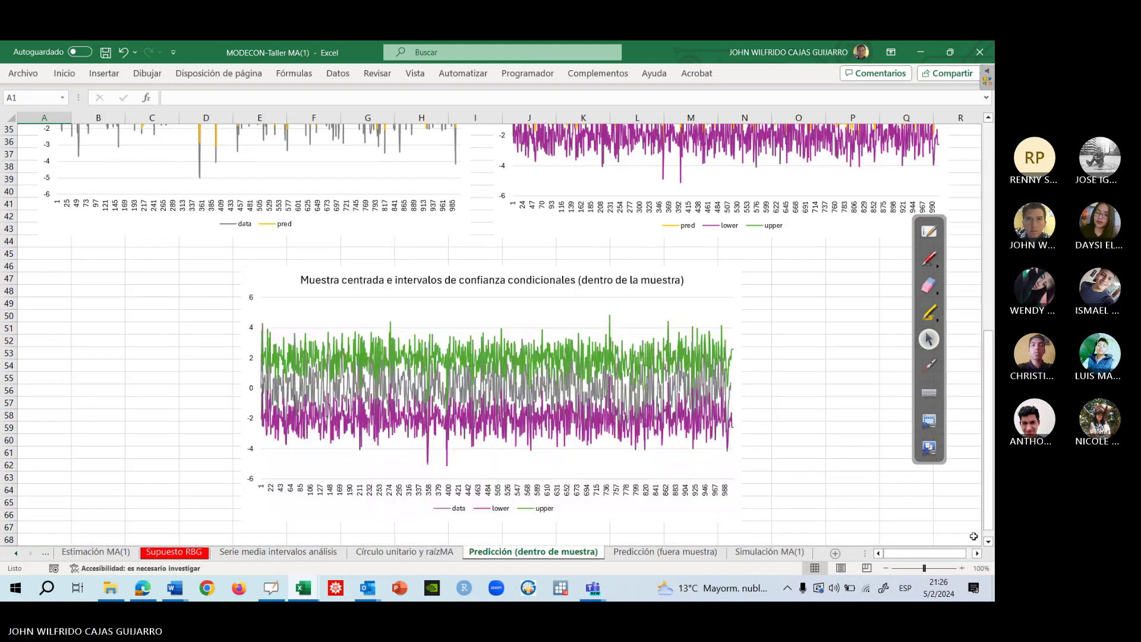
{"action": "left_click_drag", "start_coordinate": [987, 492], "coordinate": [987, 241]}
{"action": "mouse_move", "coordinate": [918, 298]}
{"action": "left_mouse_down"}
{"action": "mouse_move", "coordinate": [944, 272]}
{"action": "mouse_move", "coordinate": [946, 238]}
{"action": "left_mouse_up"}
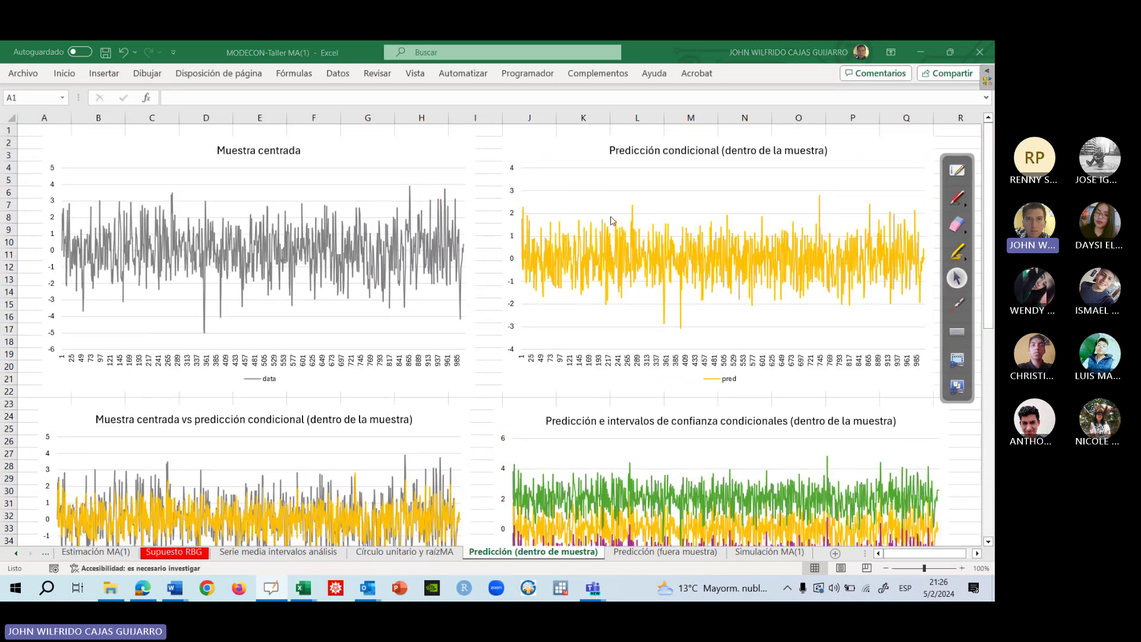
{"action": "left_click", "coordinate": [423, 147]}
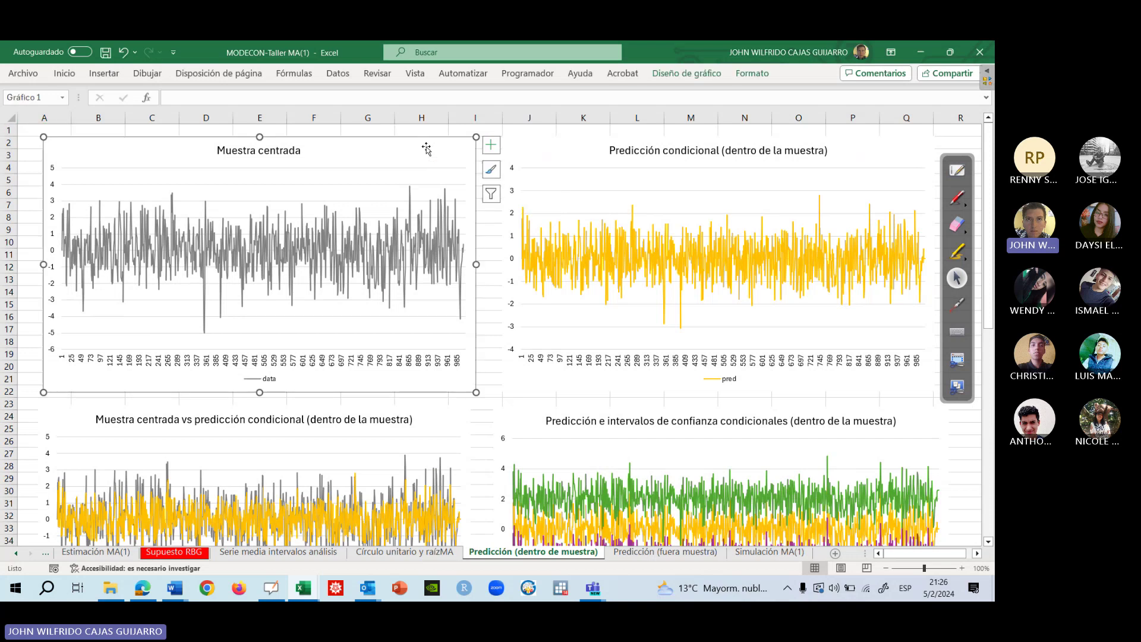
Locate the Forecast (reduced) table on the Estimación MA(1) sheet and inspect the formula in data cell T7.
{"action": "left_click", "coordinate": [96, 551]}
{"action": "left_click_drag", "start_coordinate": [903, 553], "coordinate": [954, 553]}
{"action": "left_click", "coordinate": [250, 262]}
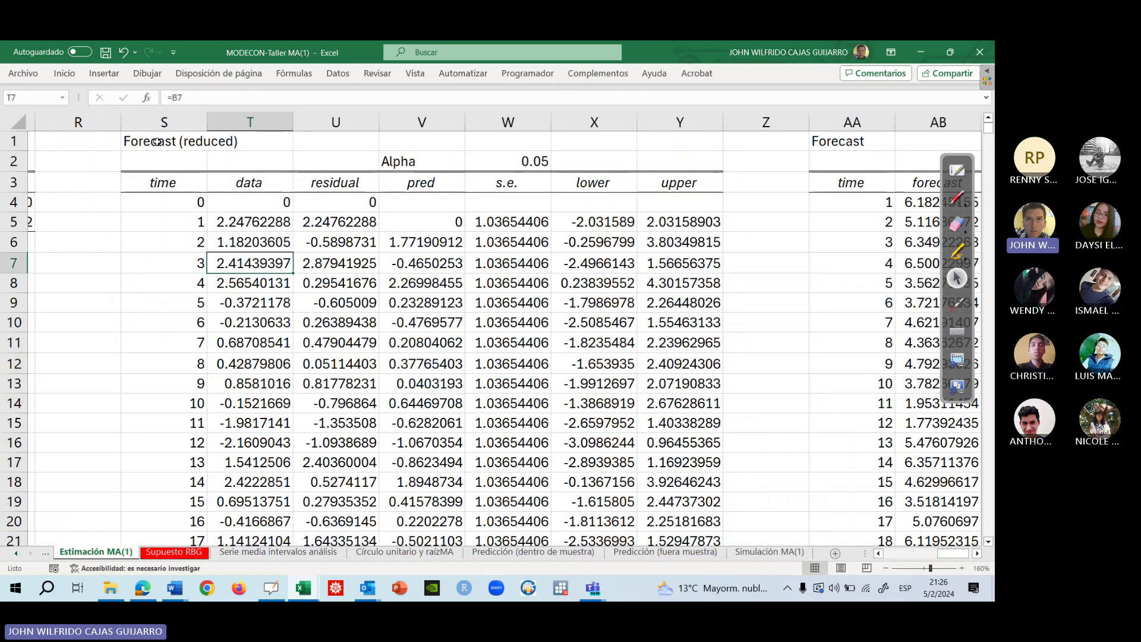
Check the source range of the data series in the Muestra centrada chart on the Predicción (dentro de muestra) sheet.
{"action": "left_click", "coordinate": [156, 141]}
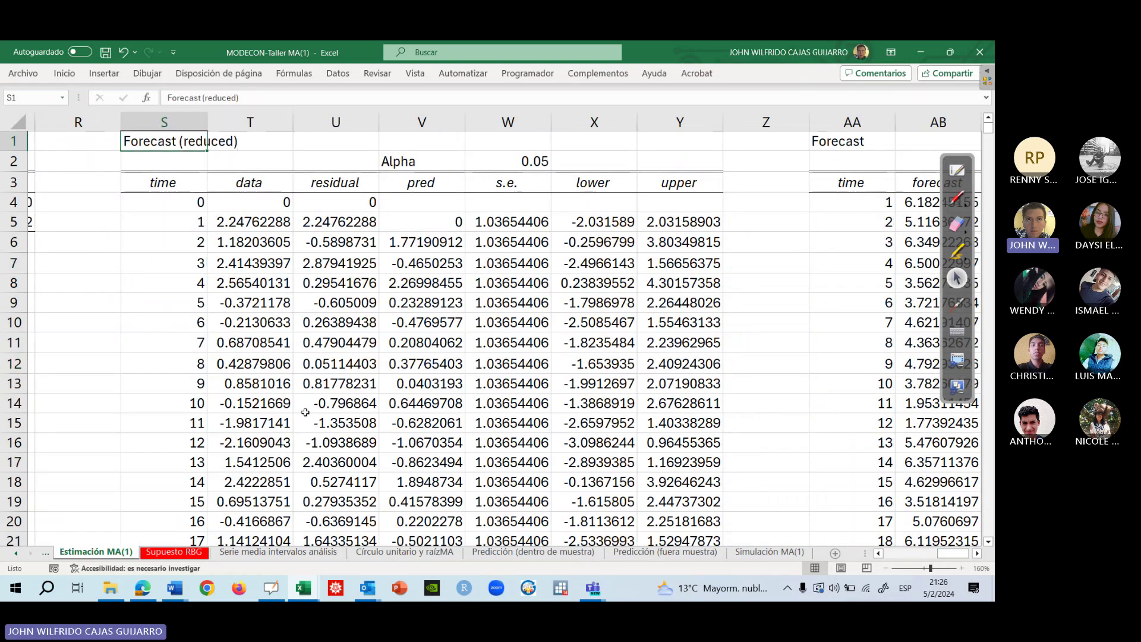
{"action": "left_click", "coordinate": [532, 553]}
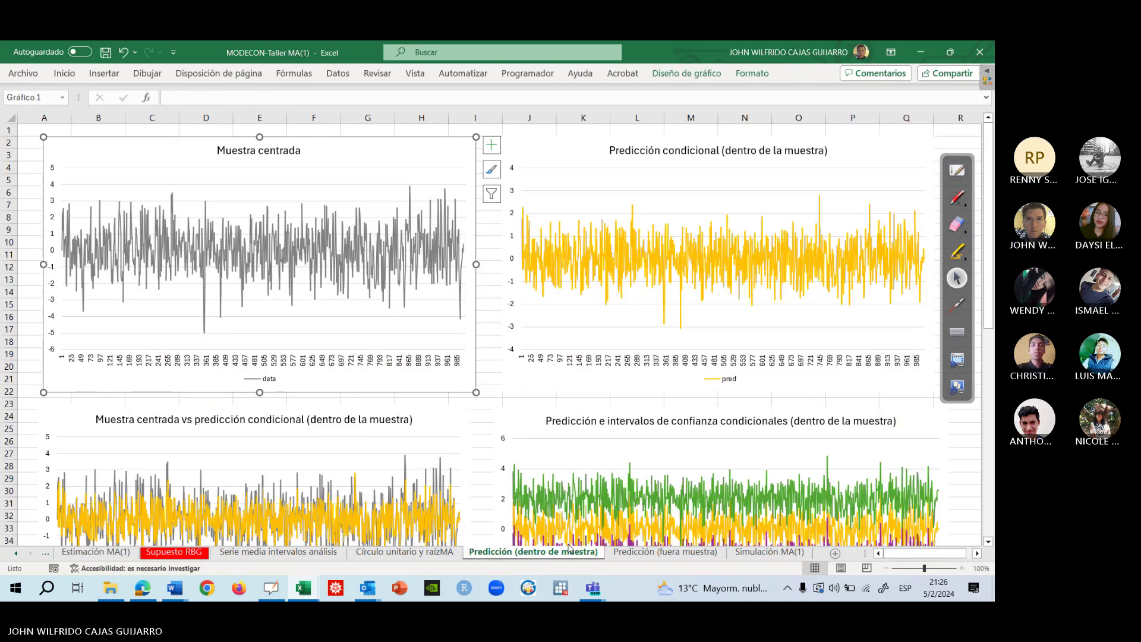
{"action": "left_click", "coordinate": [958, 305]}
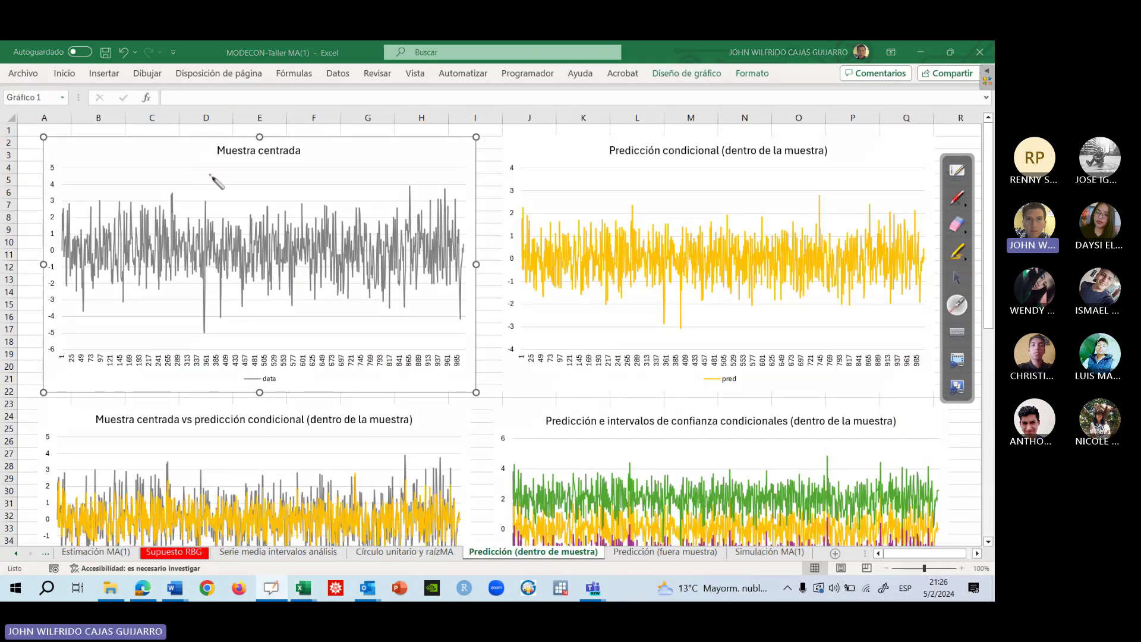
{"action": "left_click", "coordinate": [956, 278]}
{"action": "left_click", "coordinate": [376, 255]}
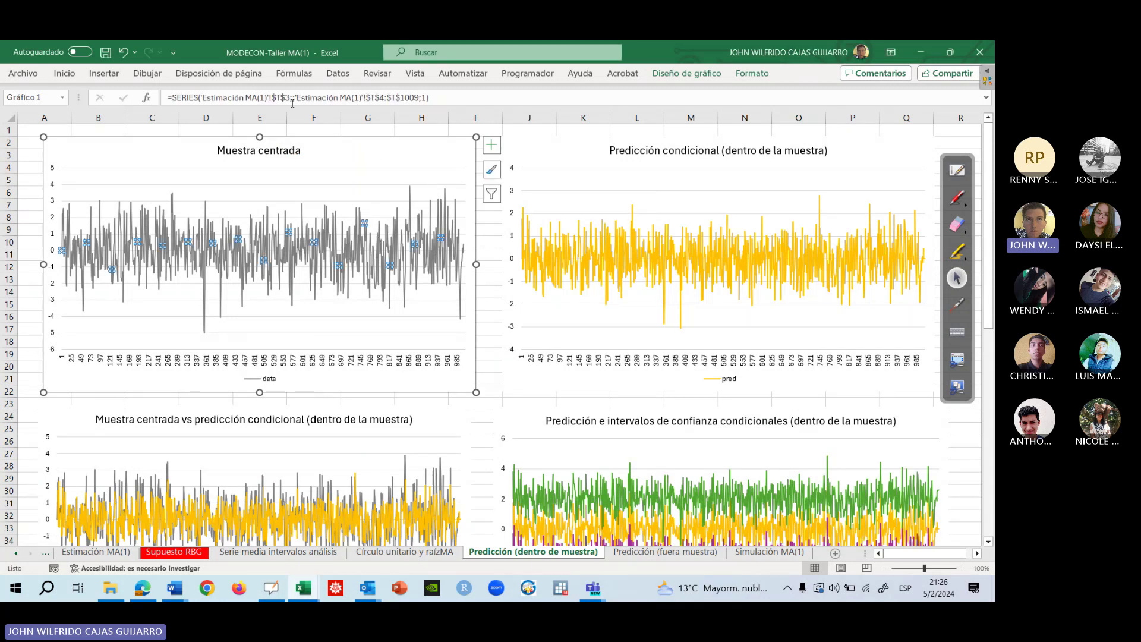
Inspect the data column of the ARIMA Model table on the Estimación MA(1) sheet.
{"action": "left_click", "coordinate": [96, 552]}
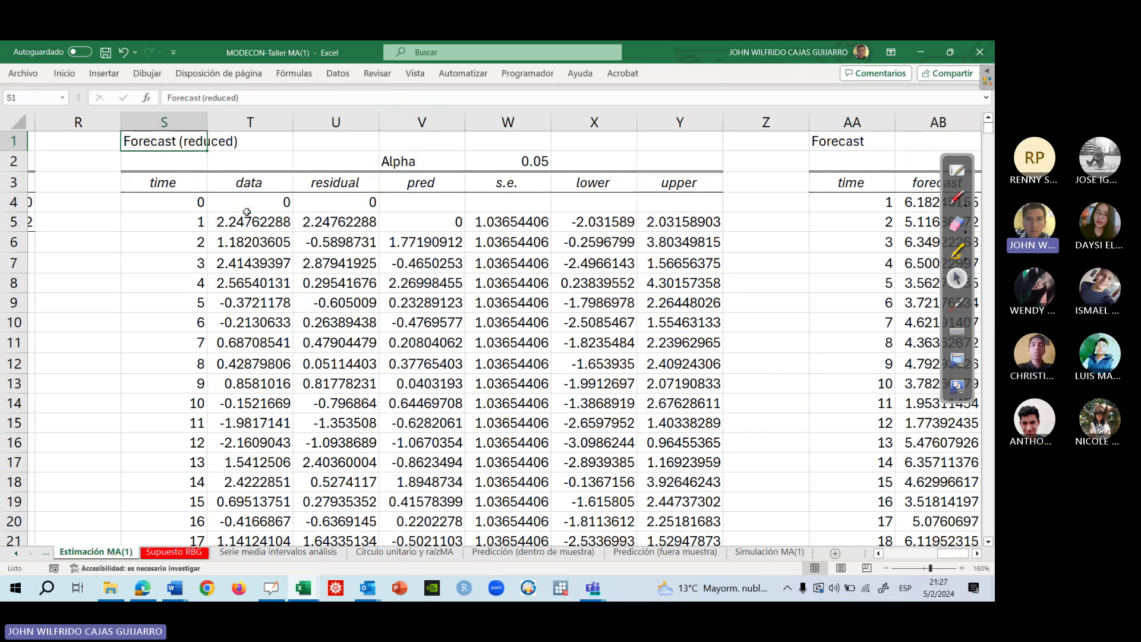
{"action": "scroll", "coordinate": [247, 212], "scroll_direction": "left", "scroll_amount": 8}
{"action": "left_click", "coordinate": [166, 124]}
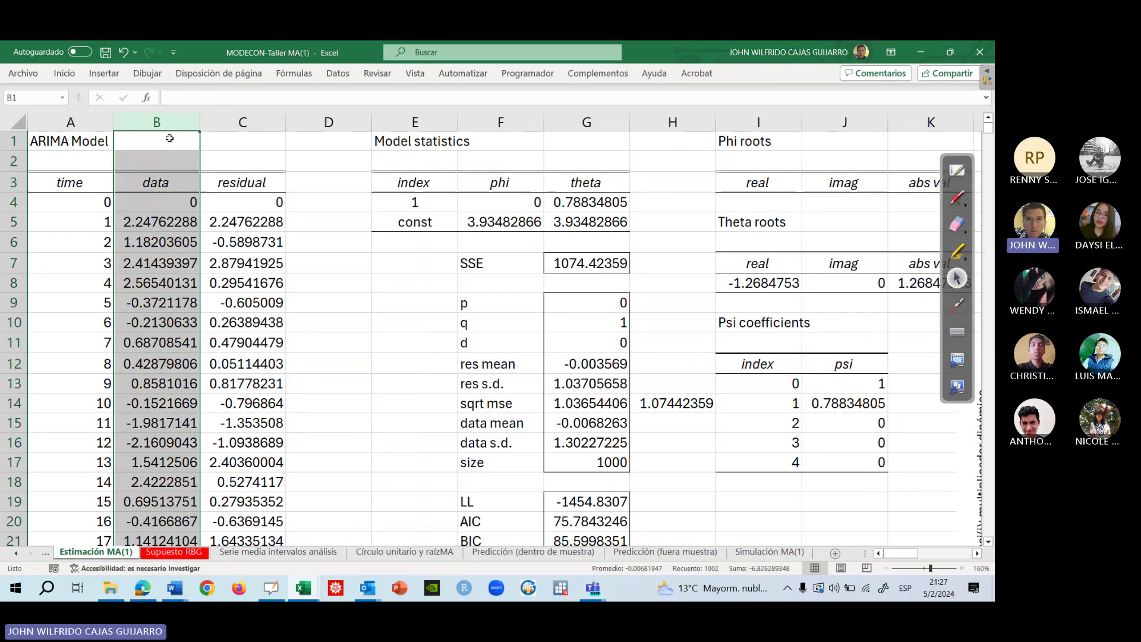
{"action": "left_click", "coordinate": [167, 220]}
{"action": "left_click", "coordinate": [171, 185]}
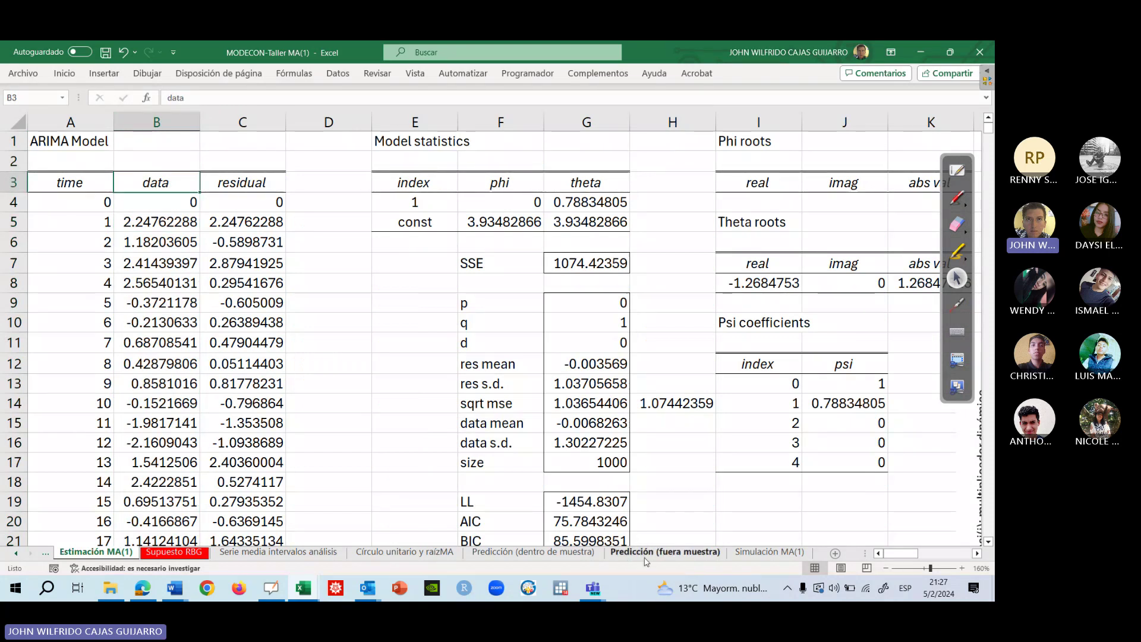
Point out the Predicción condicional chart on the Predicción (dentro de muestra) sheet with the laser pointer.
{"action": "left_click", "coordinate": [533, 552]}
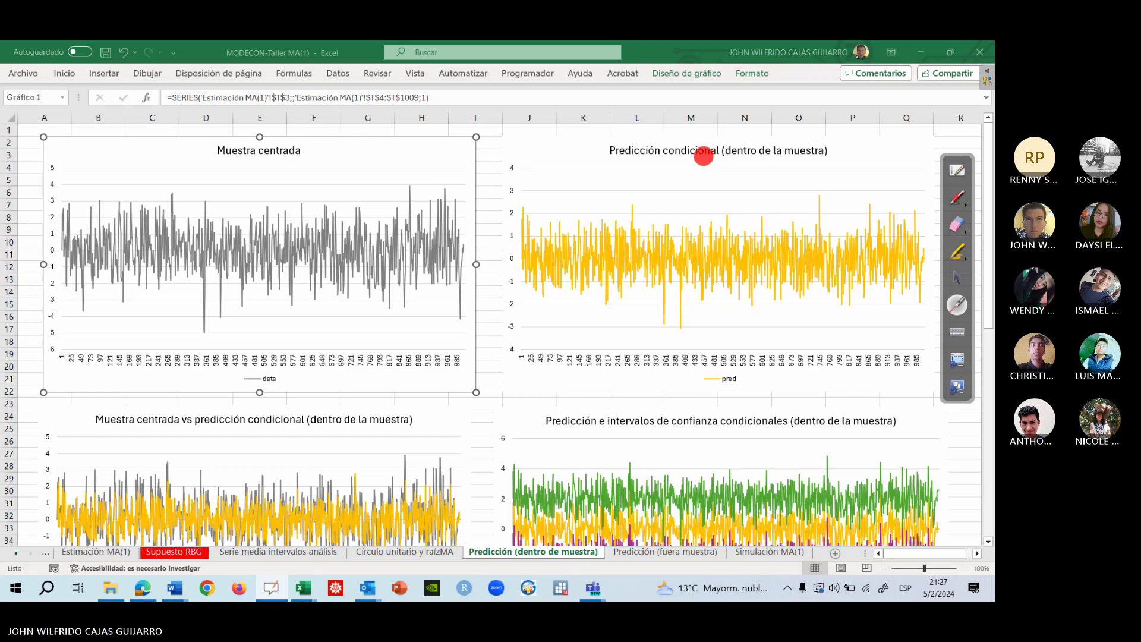
{"action": "left_click", "coordinate": [957, 277]}
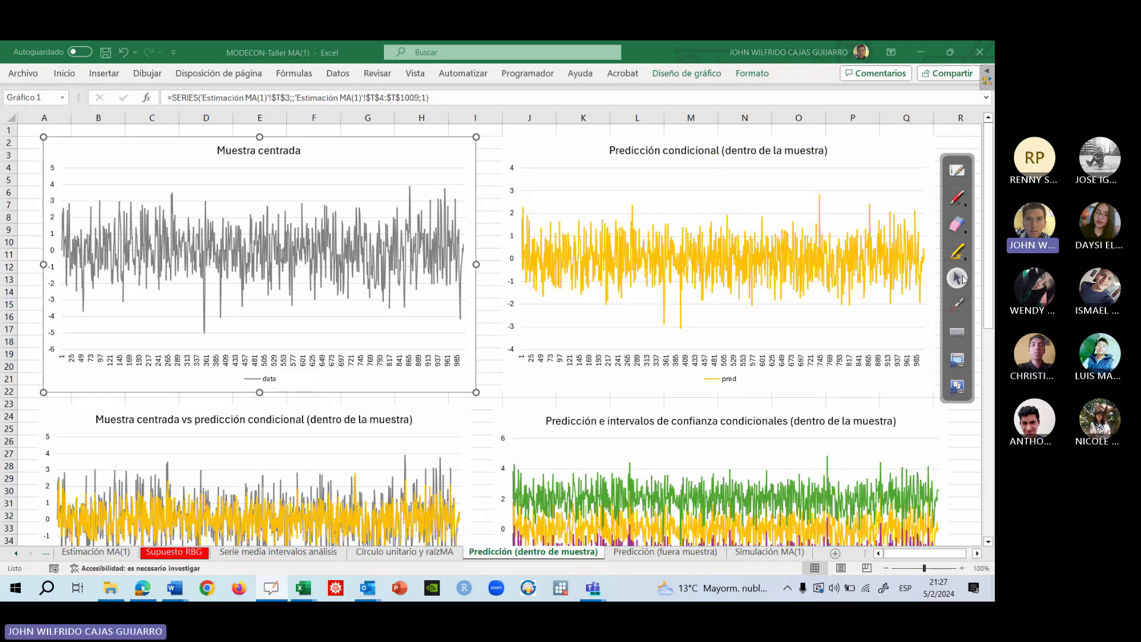
{"action": "left_click", "coordinate": [961, 307]}
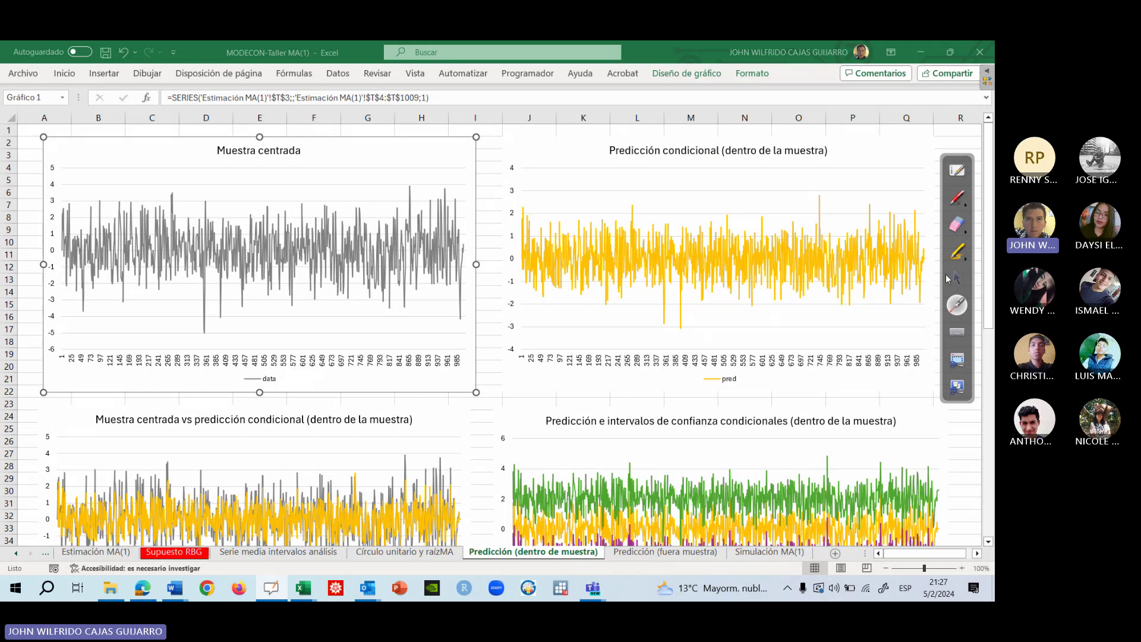
{"action": "left_click", "coordinate": [954, 277]}
Review the Forecast (reduced) table on the Estimación MA(1) sheet, then return to the in-sample prediction charts and deselect the Muestra centrada chart.
{"action": "left_click", "coordinate": [123, 552]}
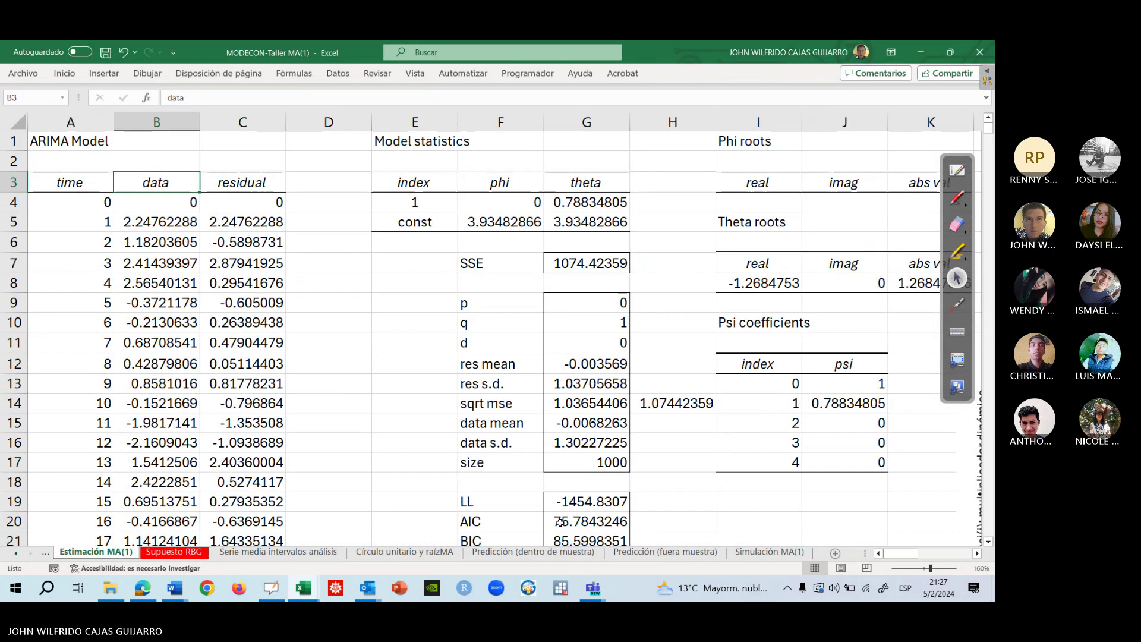
{"action": "left_click_drag", "start_coordinate": [905, 557], "coordinate": [981, 557]}
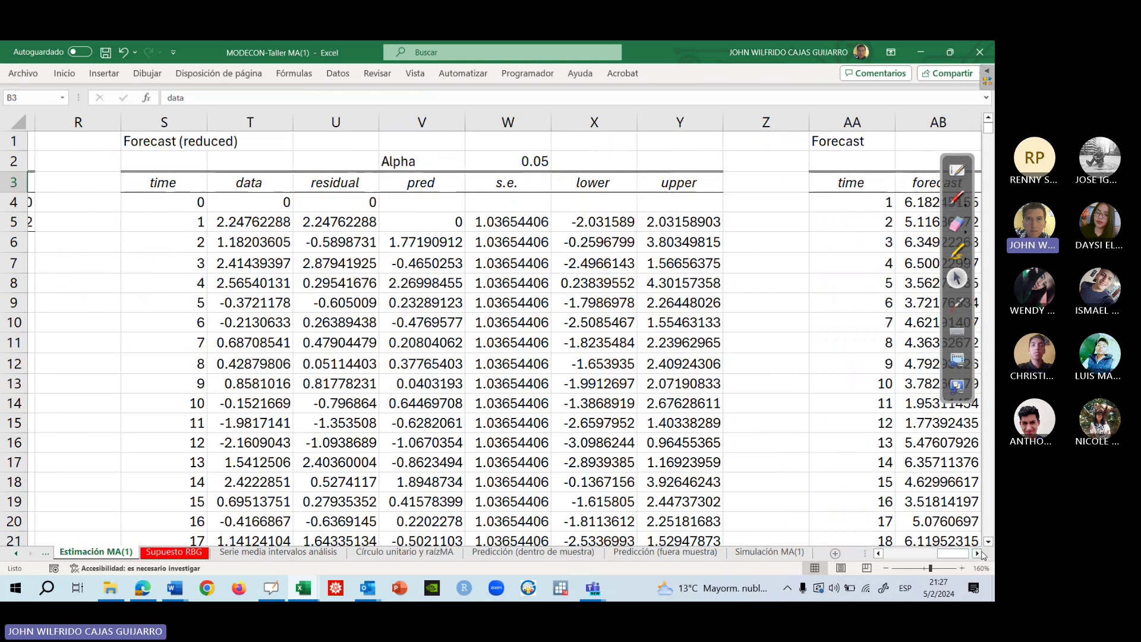
{"action": "left_click", "coordinate": [979, 555]}
{"action": "left_click_drag", "start_coordinate": [961, 558], "coordinate": [908, 557]}
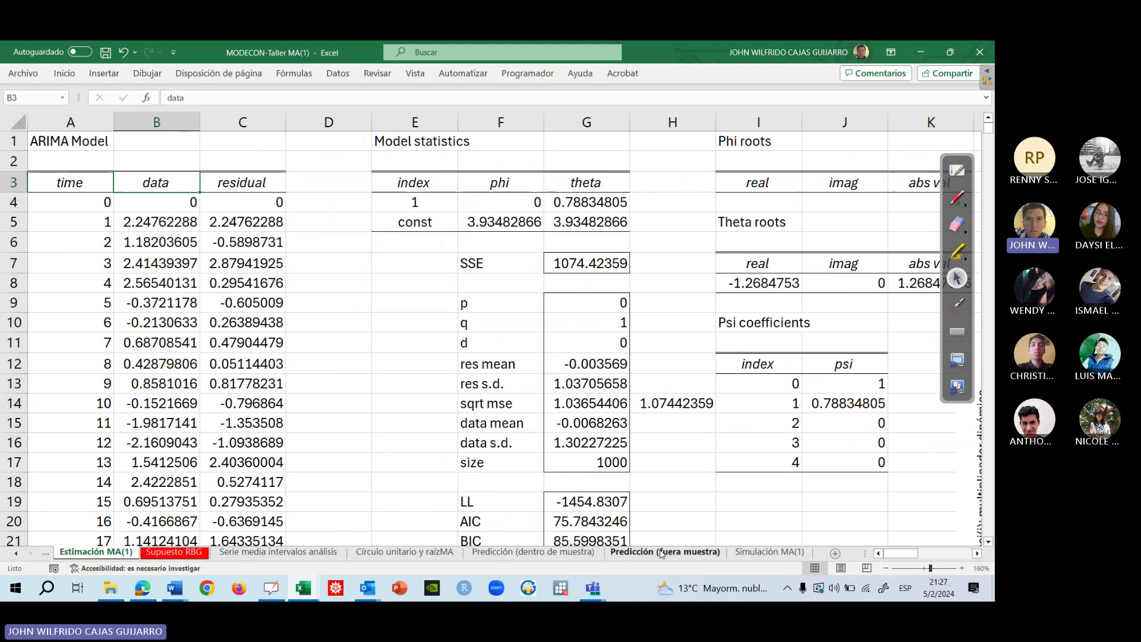
{"action": "left_click", "coordinate": [631, 556]}
{"action": "left_click", "coordinate": [533, 552]}
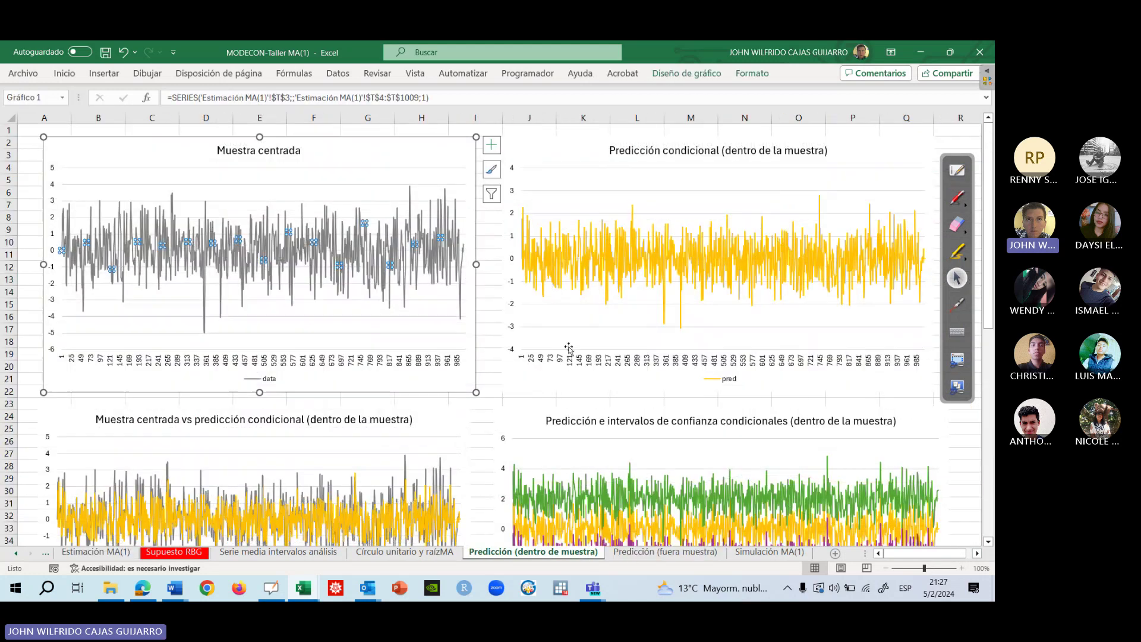
{"action": "left_click", "coordinate": [494, 401]}
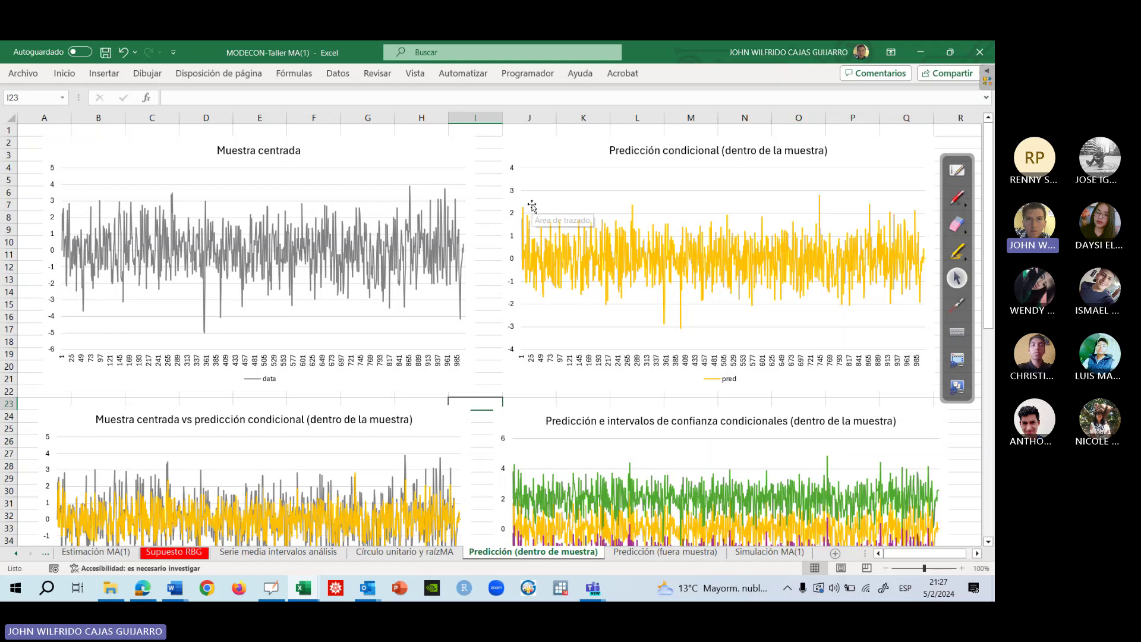
Recap the Supuesto RBG, Serie media intervalos análisis and Círculo unitario y raízMA sheets, ending on the in-sample prediction charts.
{"action": "left_click", "coordinate": [200, 555]}
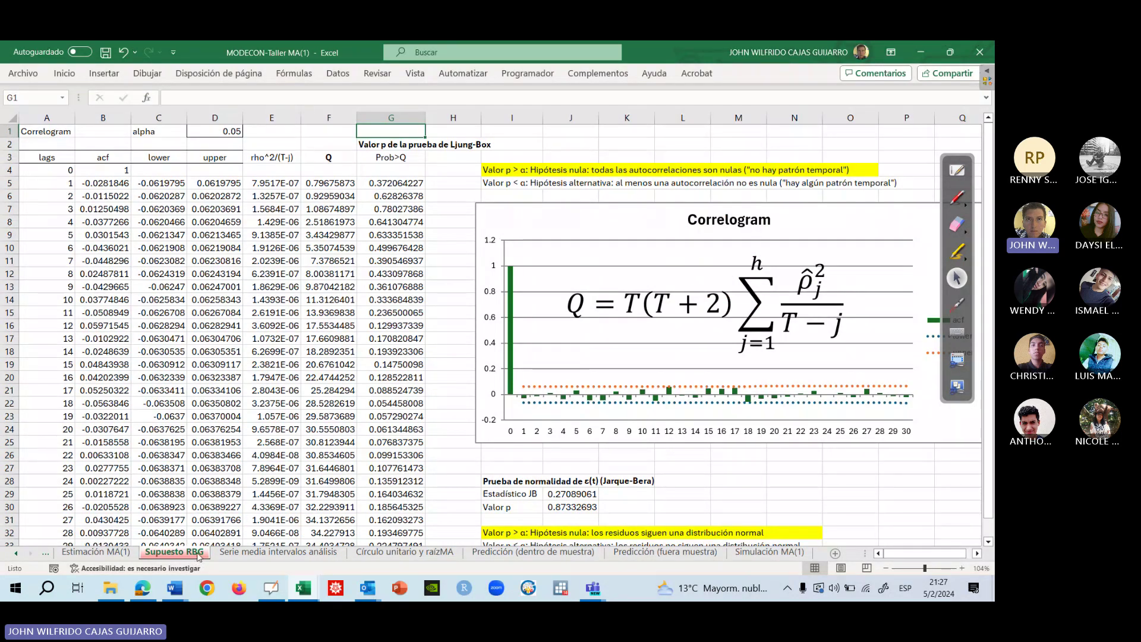
{"action": "left_click", "coordinate": [245, 554]}
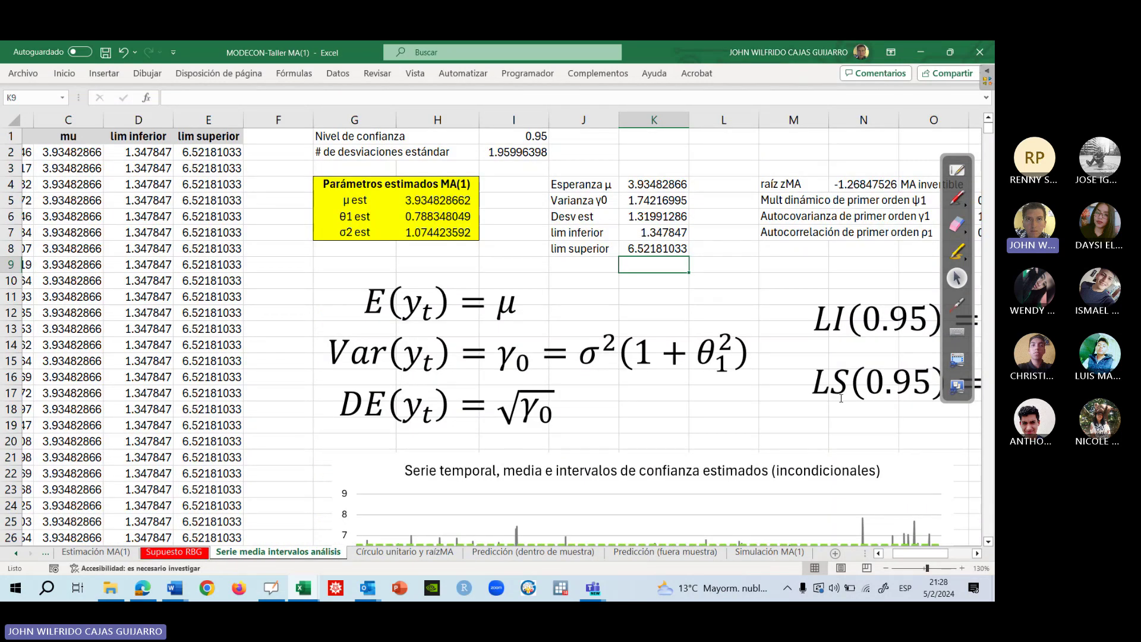
{"action": "scroll", "coordinate": [991, 456], "scroll_direction": "down", "scroll_amount": 17}
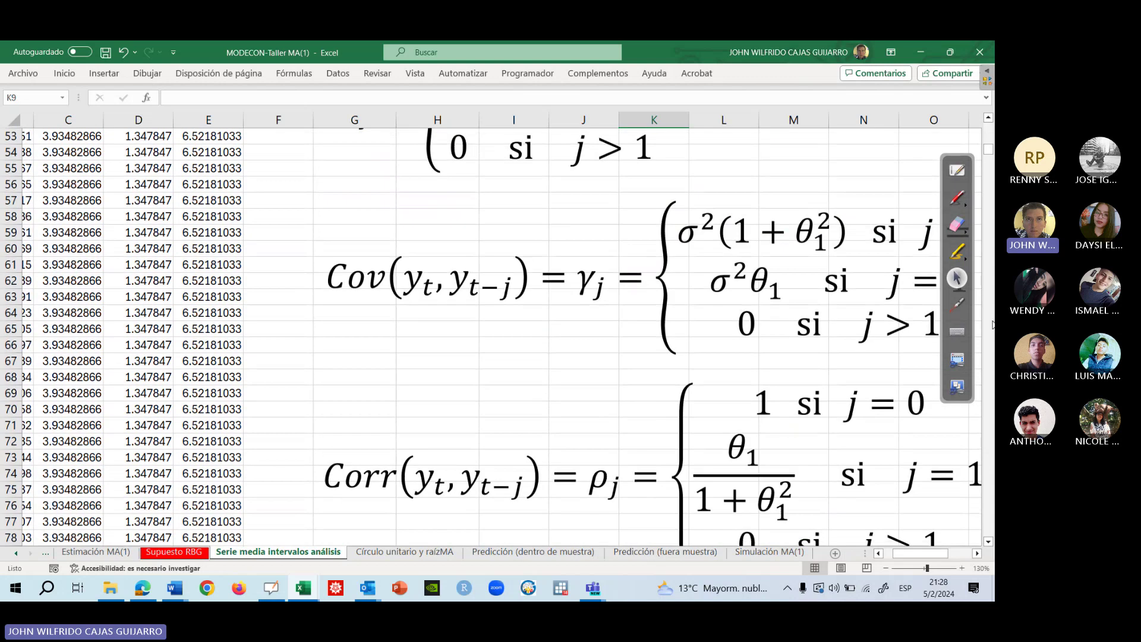
{"action": "left_click_drag", "start_coordinate": [991, 143], "coordinate": [990, 125]}
{"action": "left_click", "coordinate": [404, 551]}
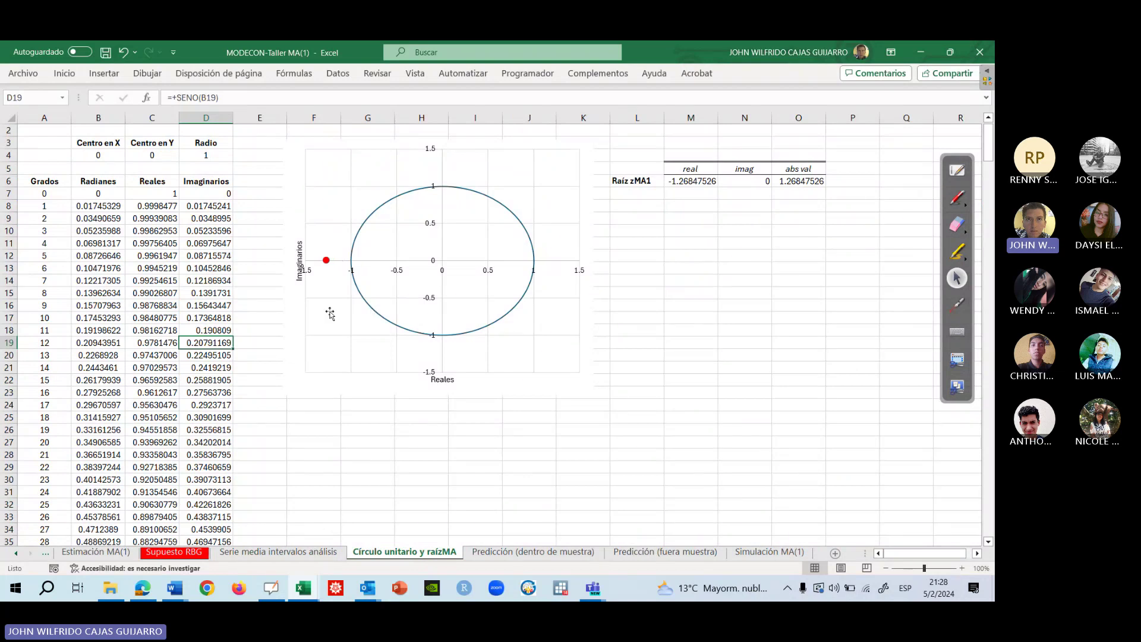
{"action": "left_click", "coordinate": [534, 551]}
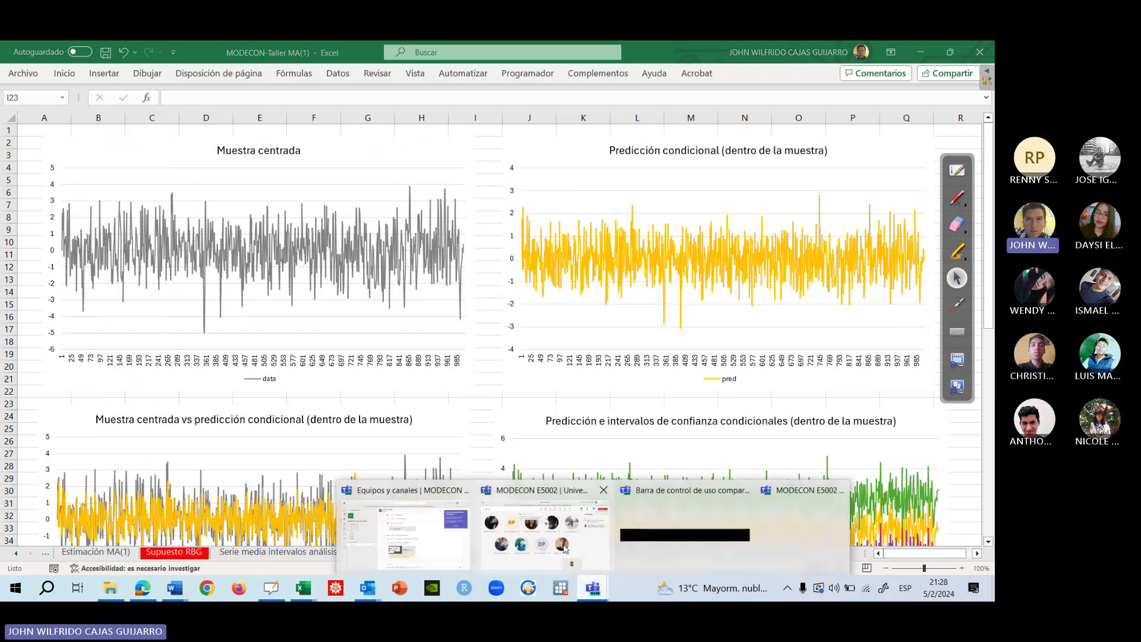
Switch to the Teams meeting window and open the recording and transcription options.
{"action": "left_click", "coordinate": [592, 588]}
{"action": "left_click", "coordinate": [731, 103]}
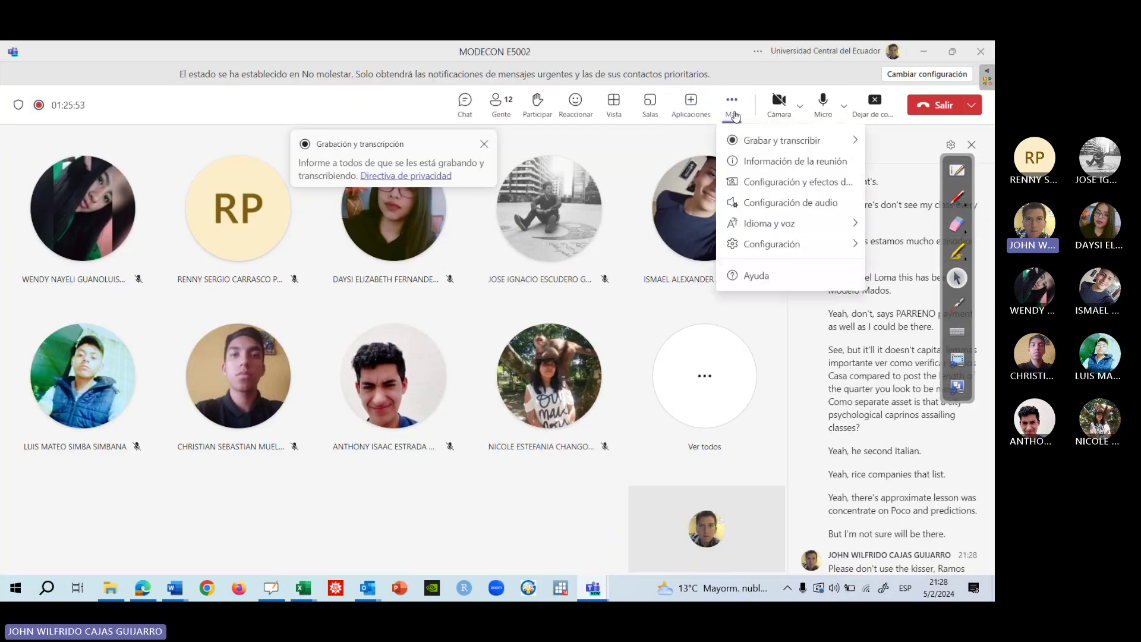
{"action": "mouse_move", "coordinate": [776, 140]}
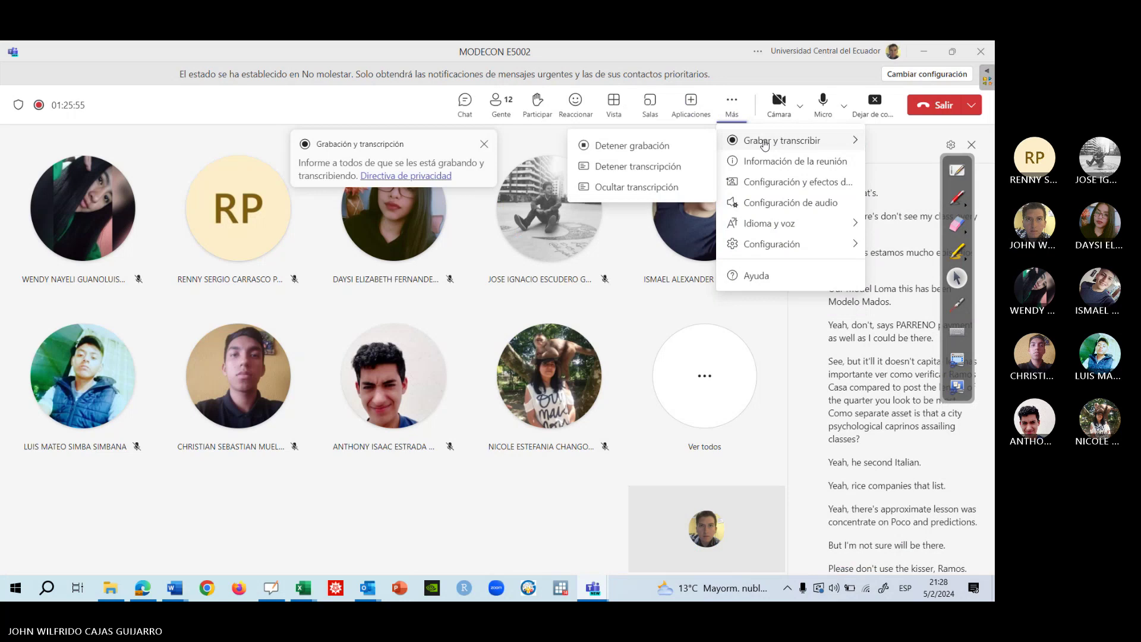